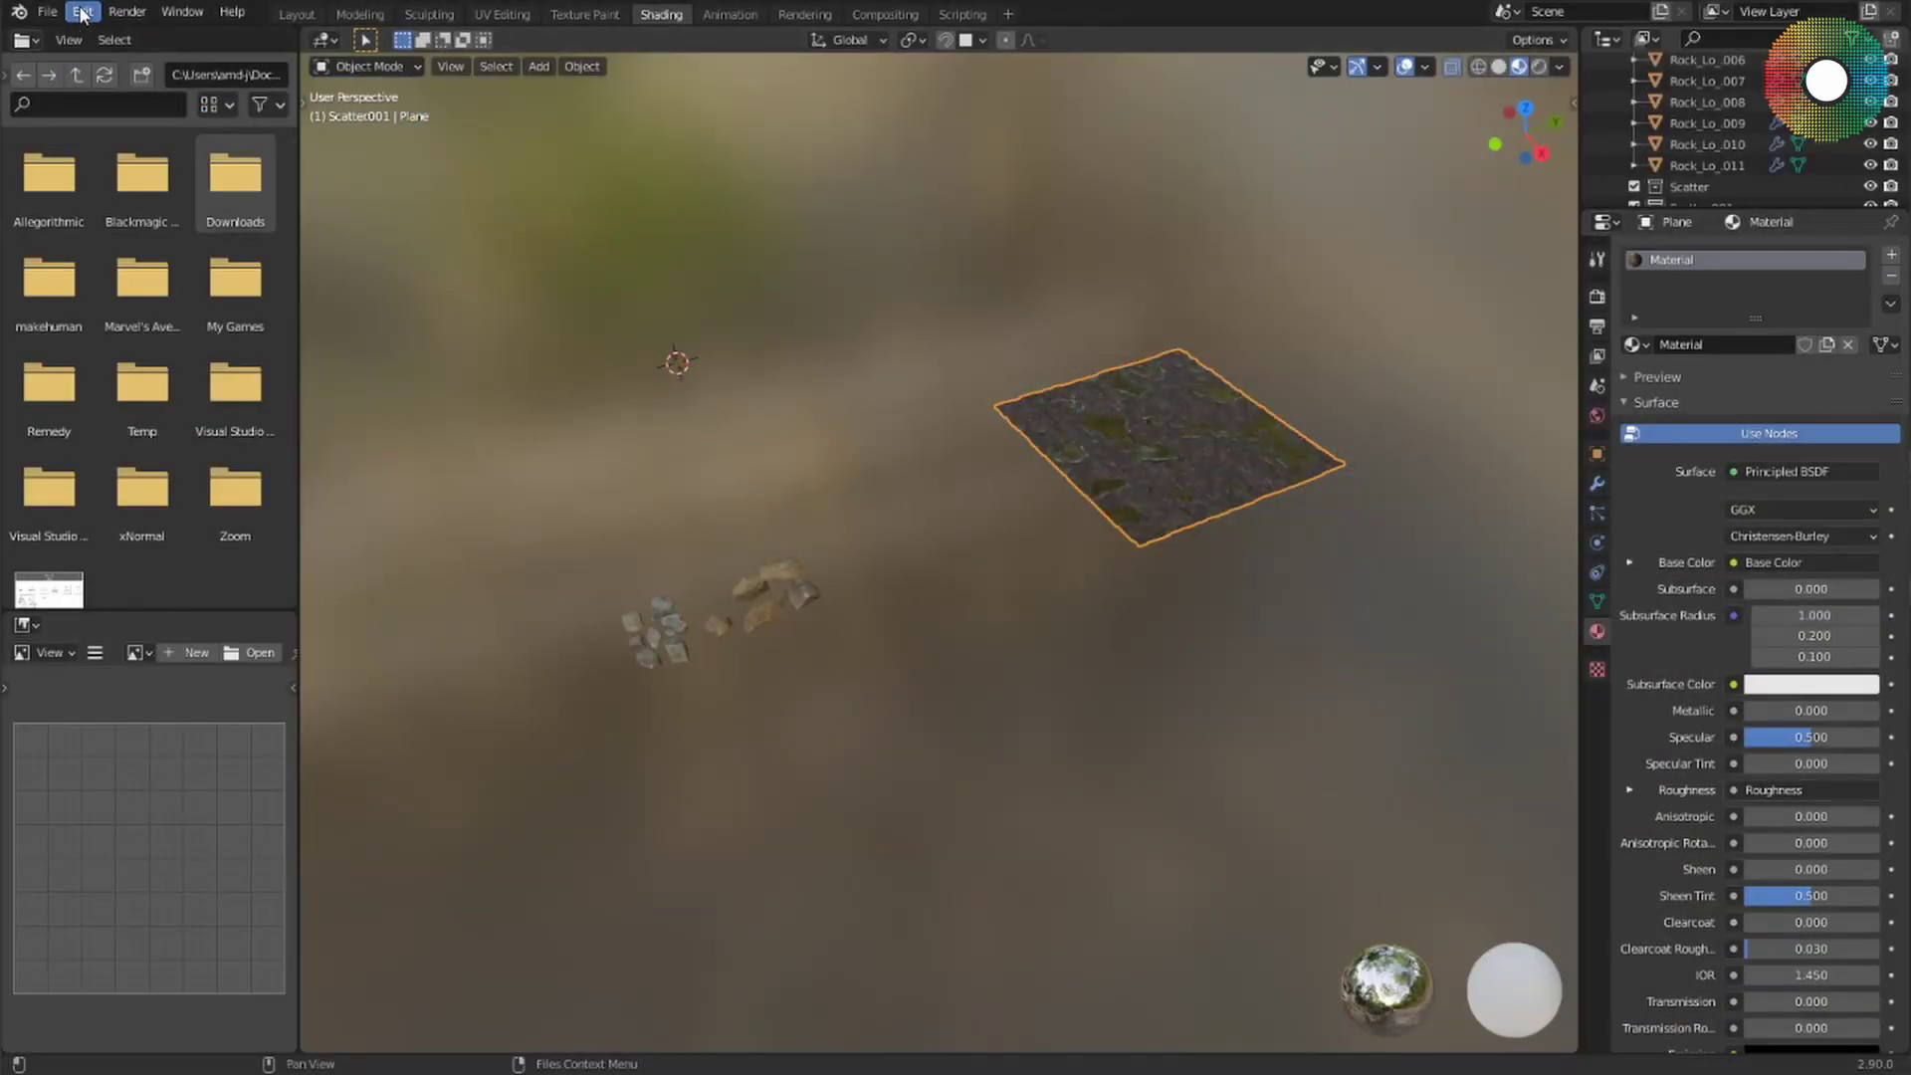
Search the add-ons in Preferences for 'scatte' to confirm Object: Scatter Objects is enabled.
click(82, 13)
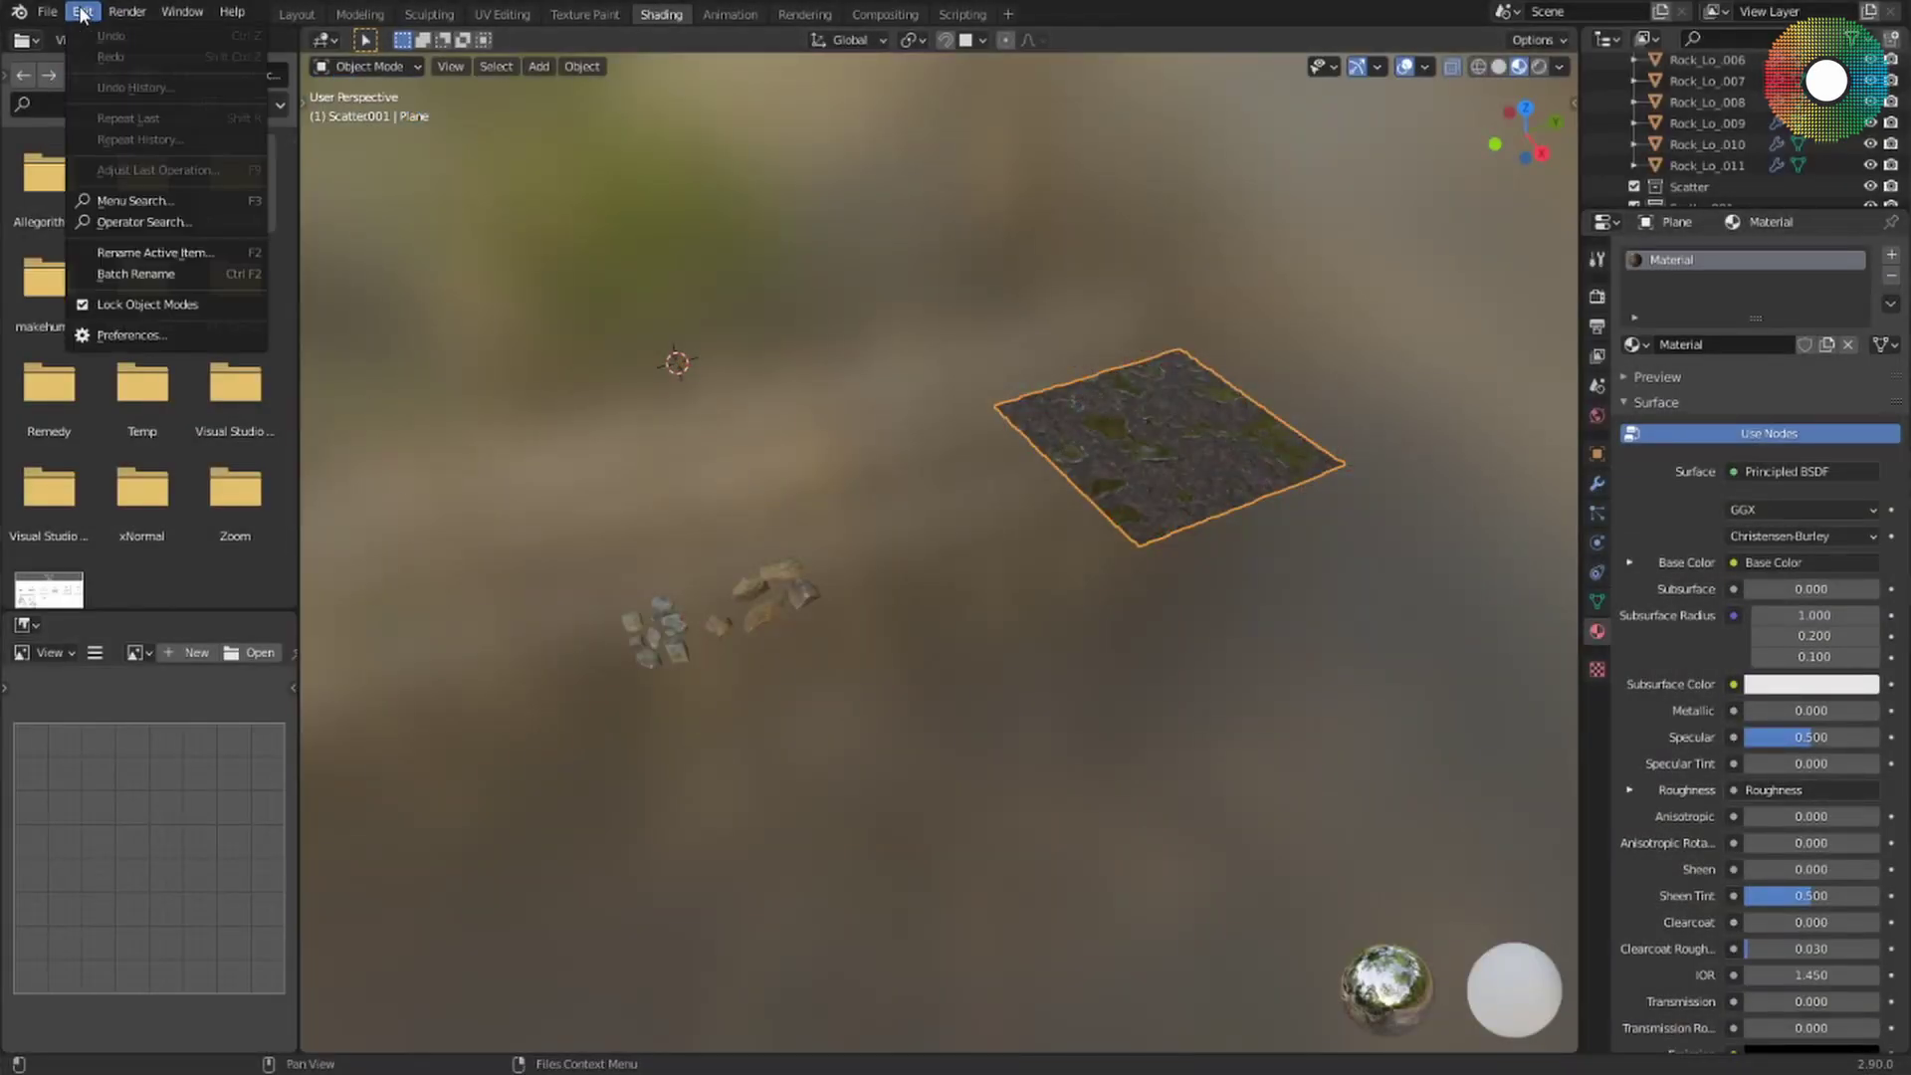
click(159, 336)
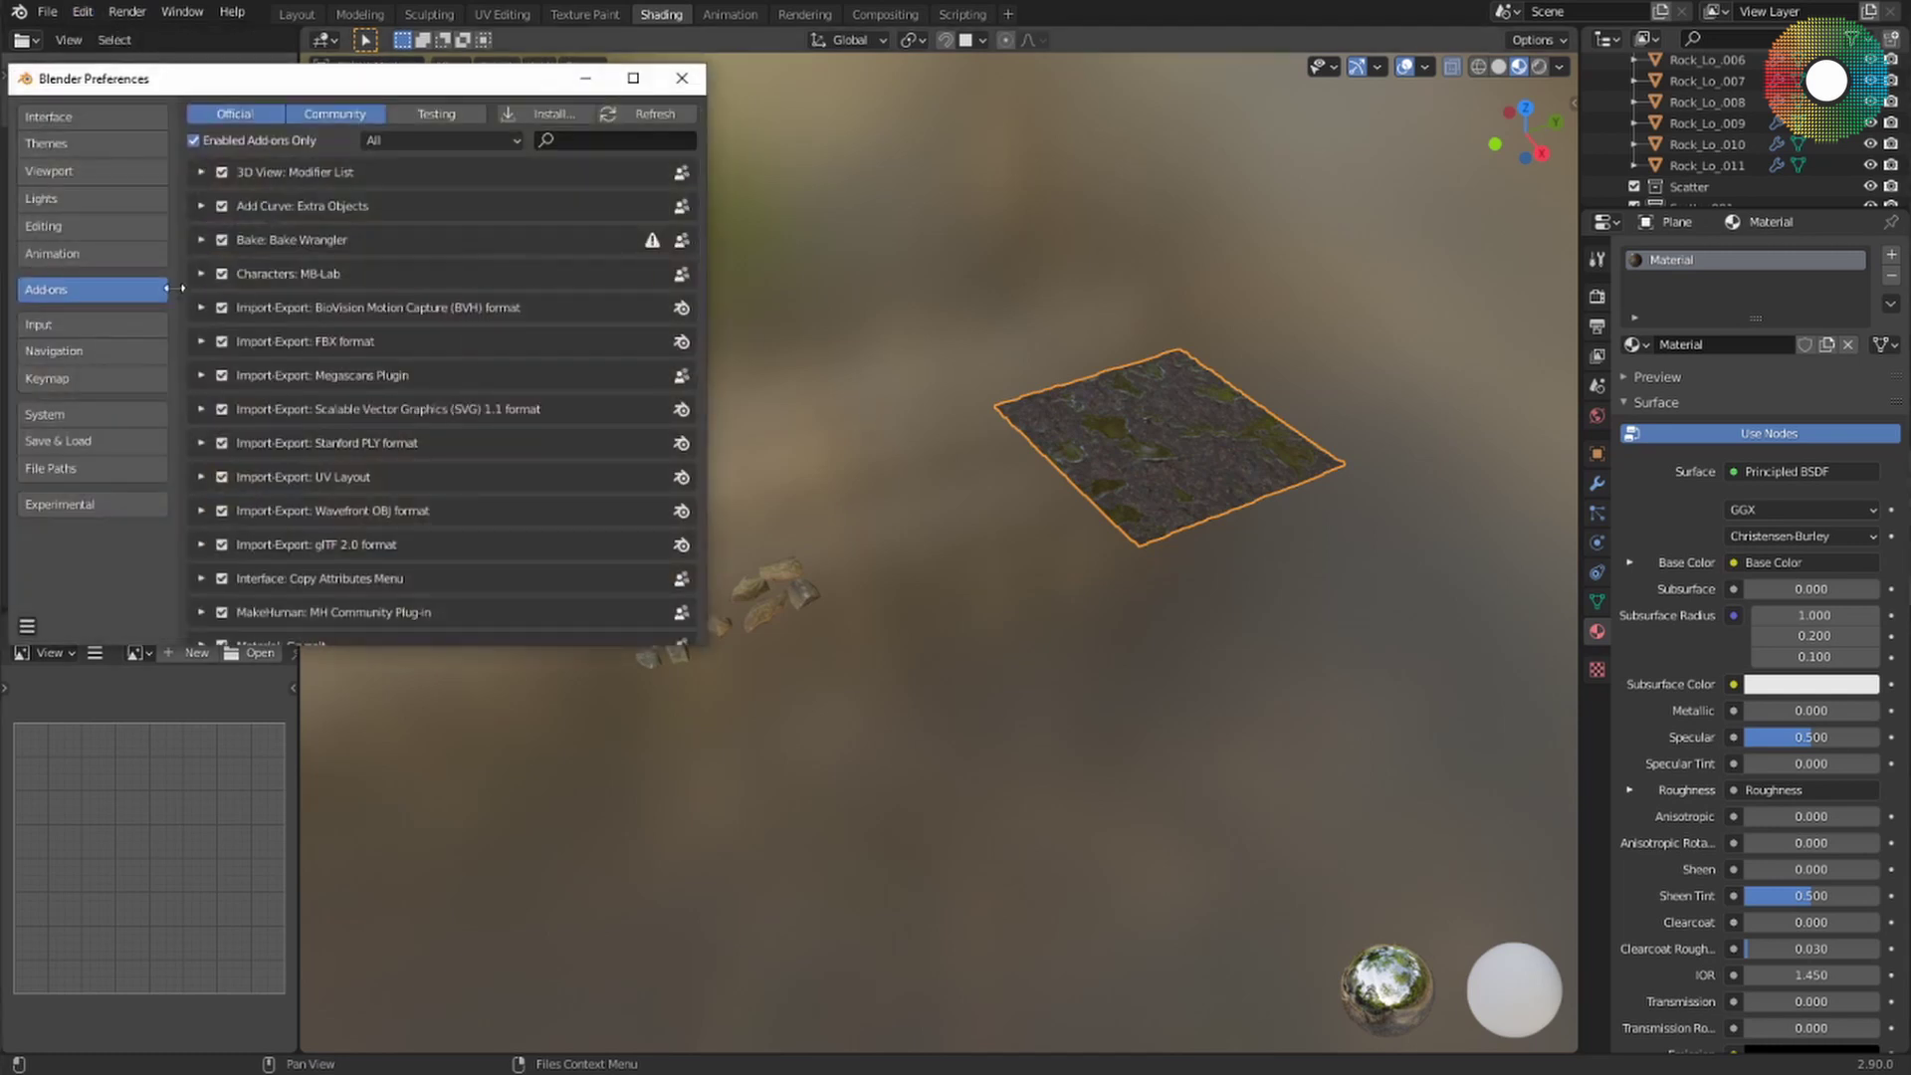
click(565, 140)
text(scatter)
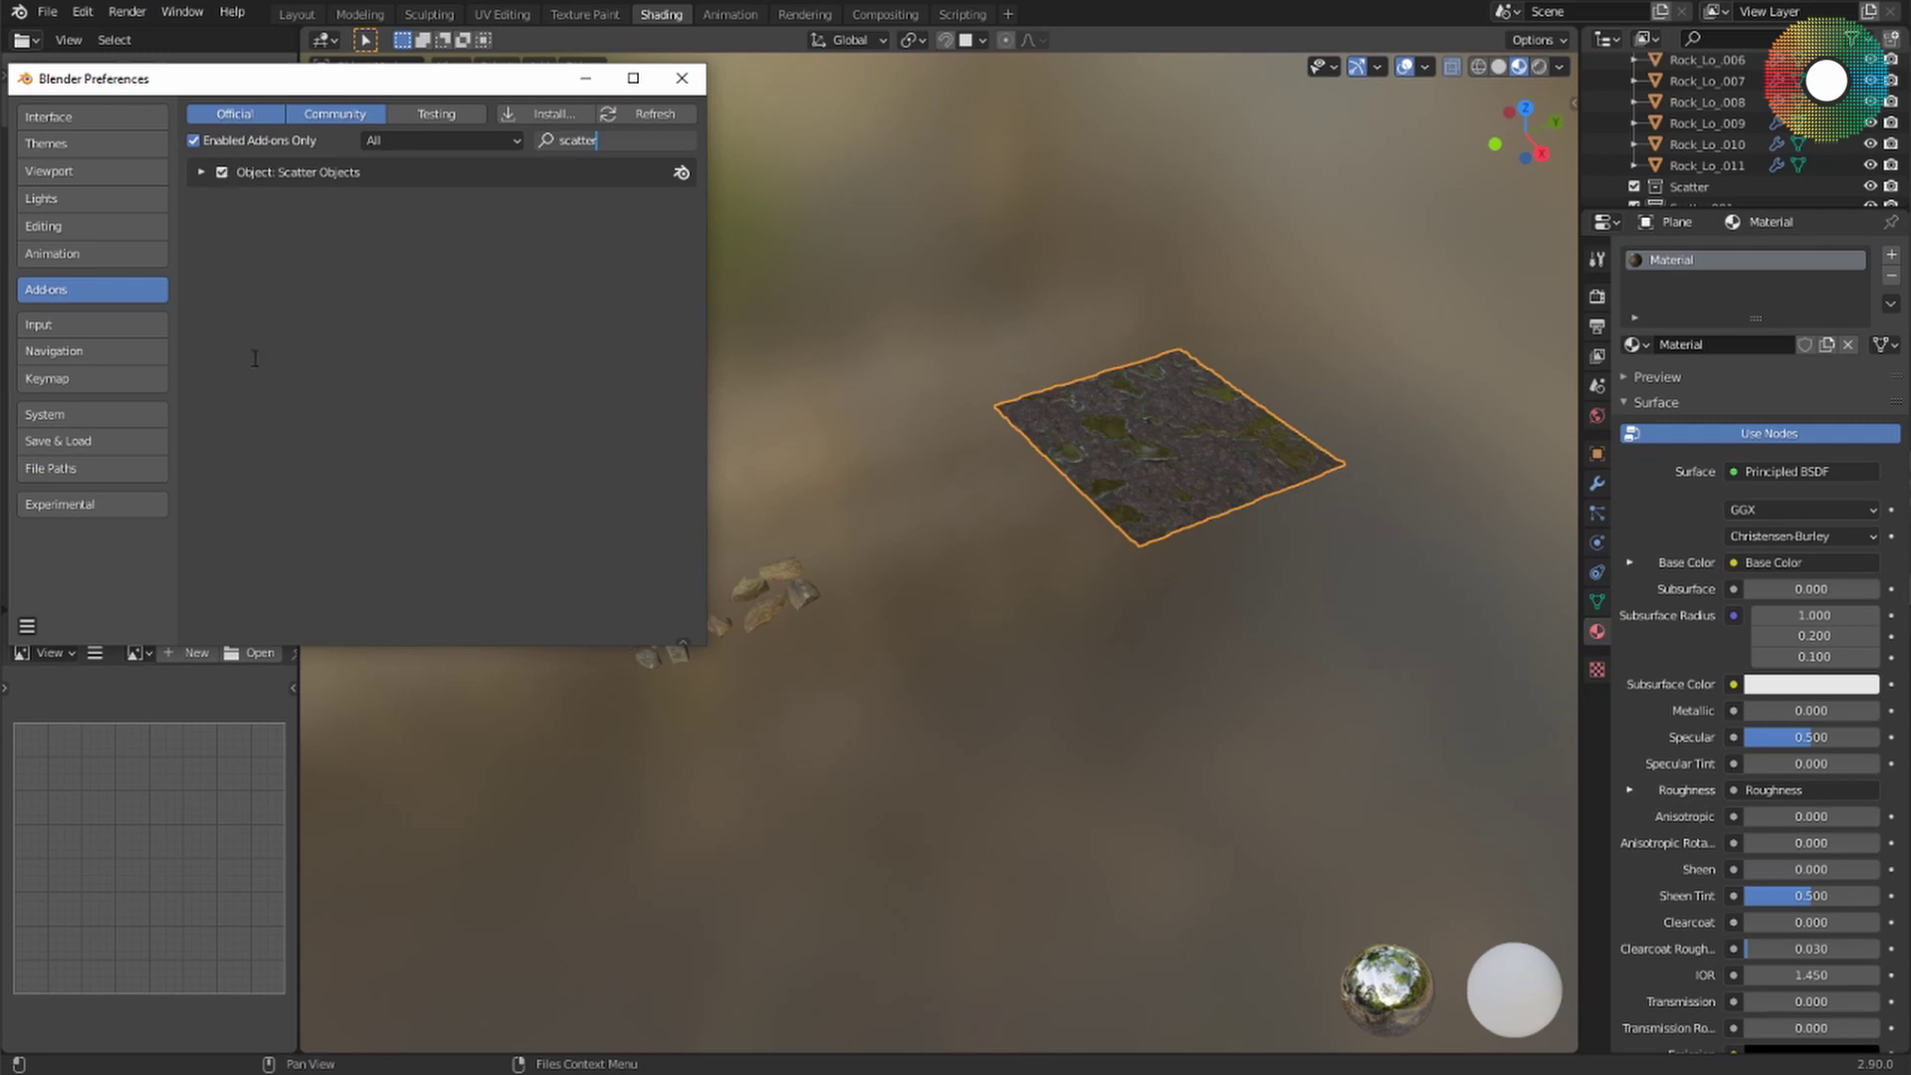
key(Return)
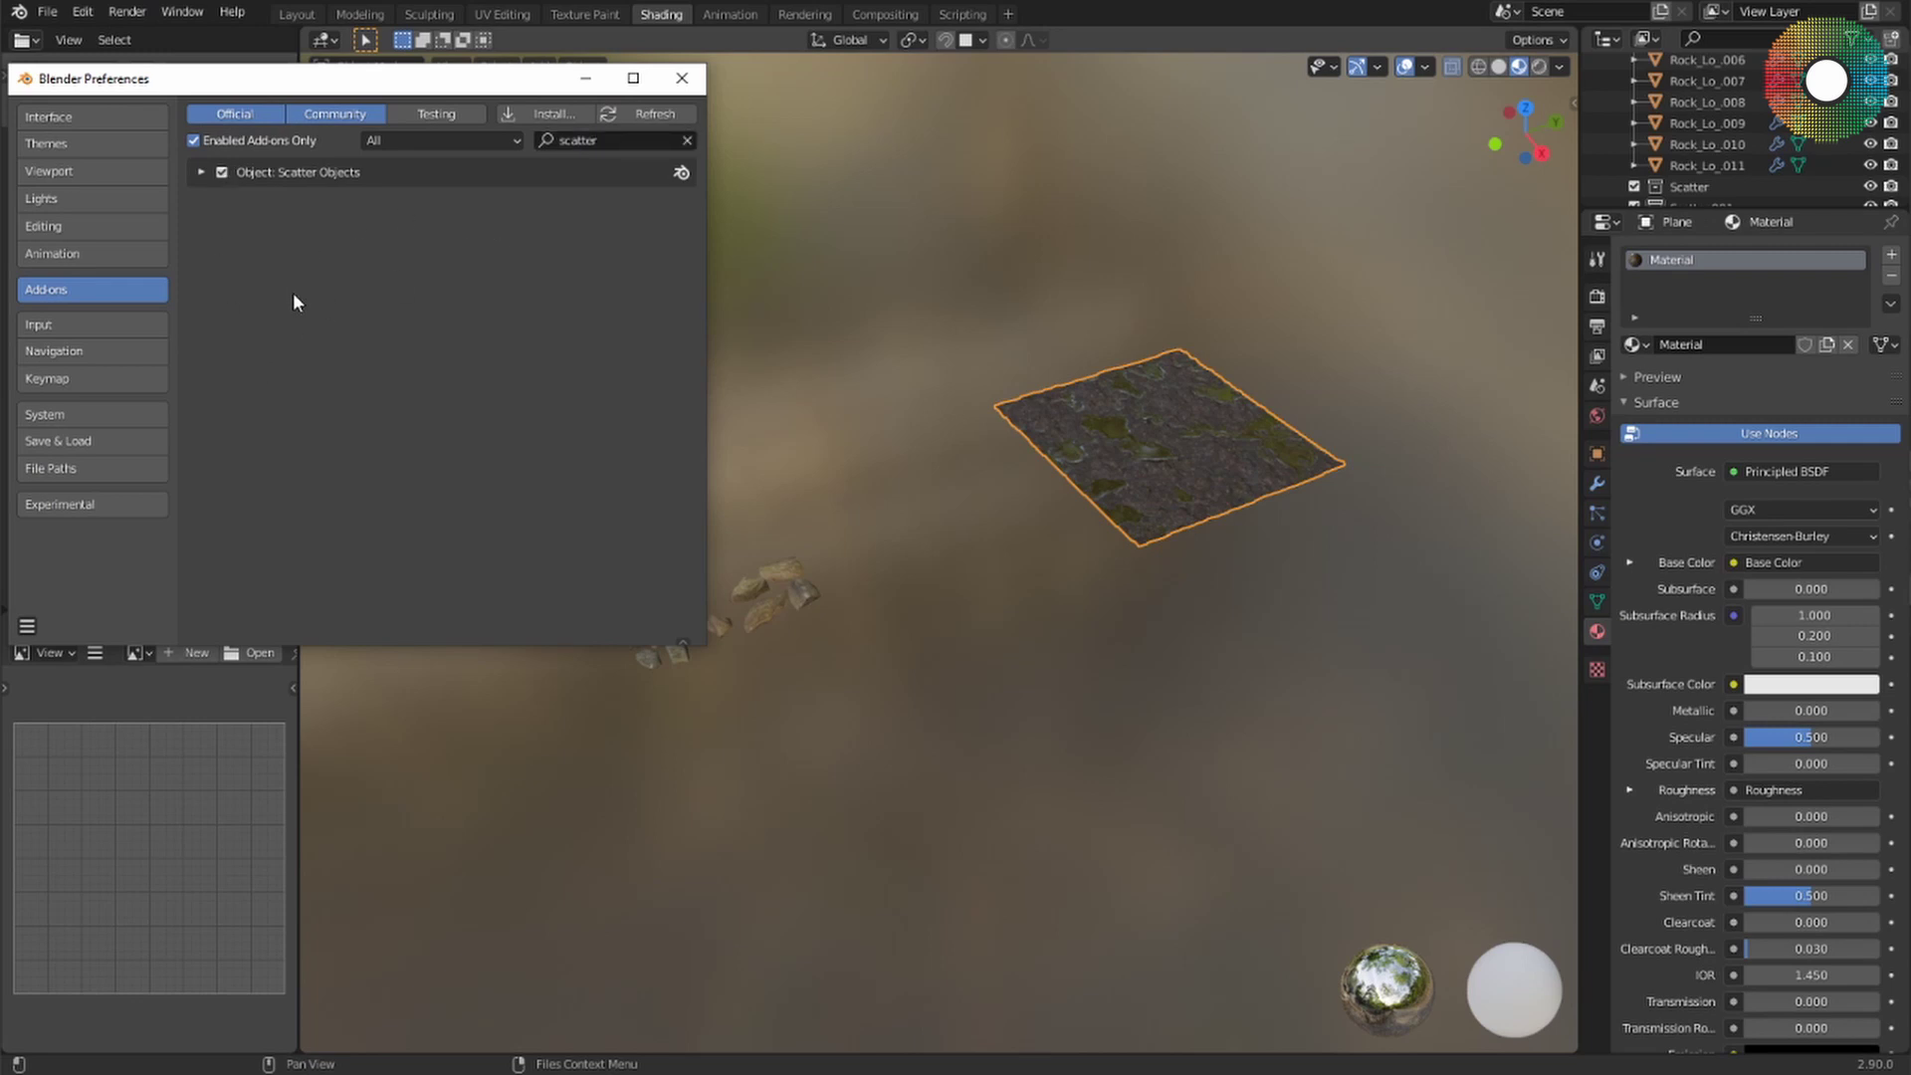
Switch to the Interface preferences, then close the Preferences window.
click(72, 117)
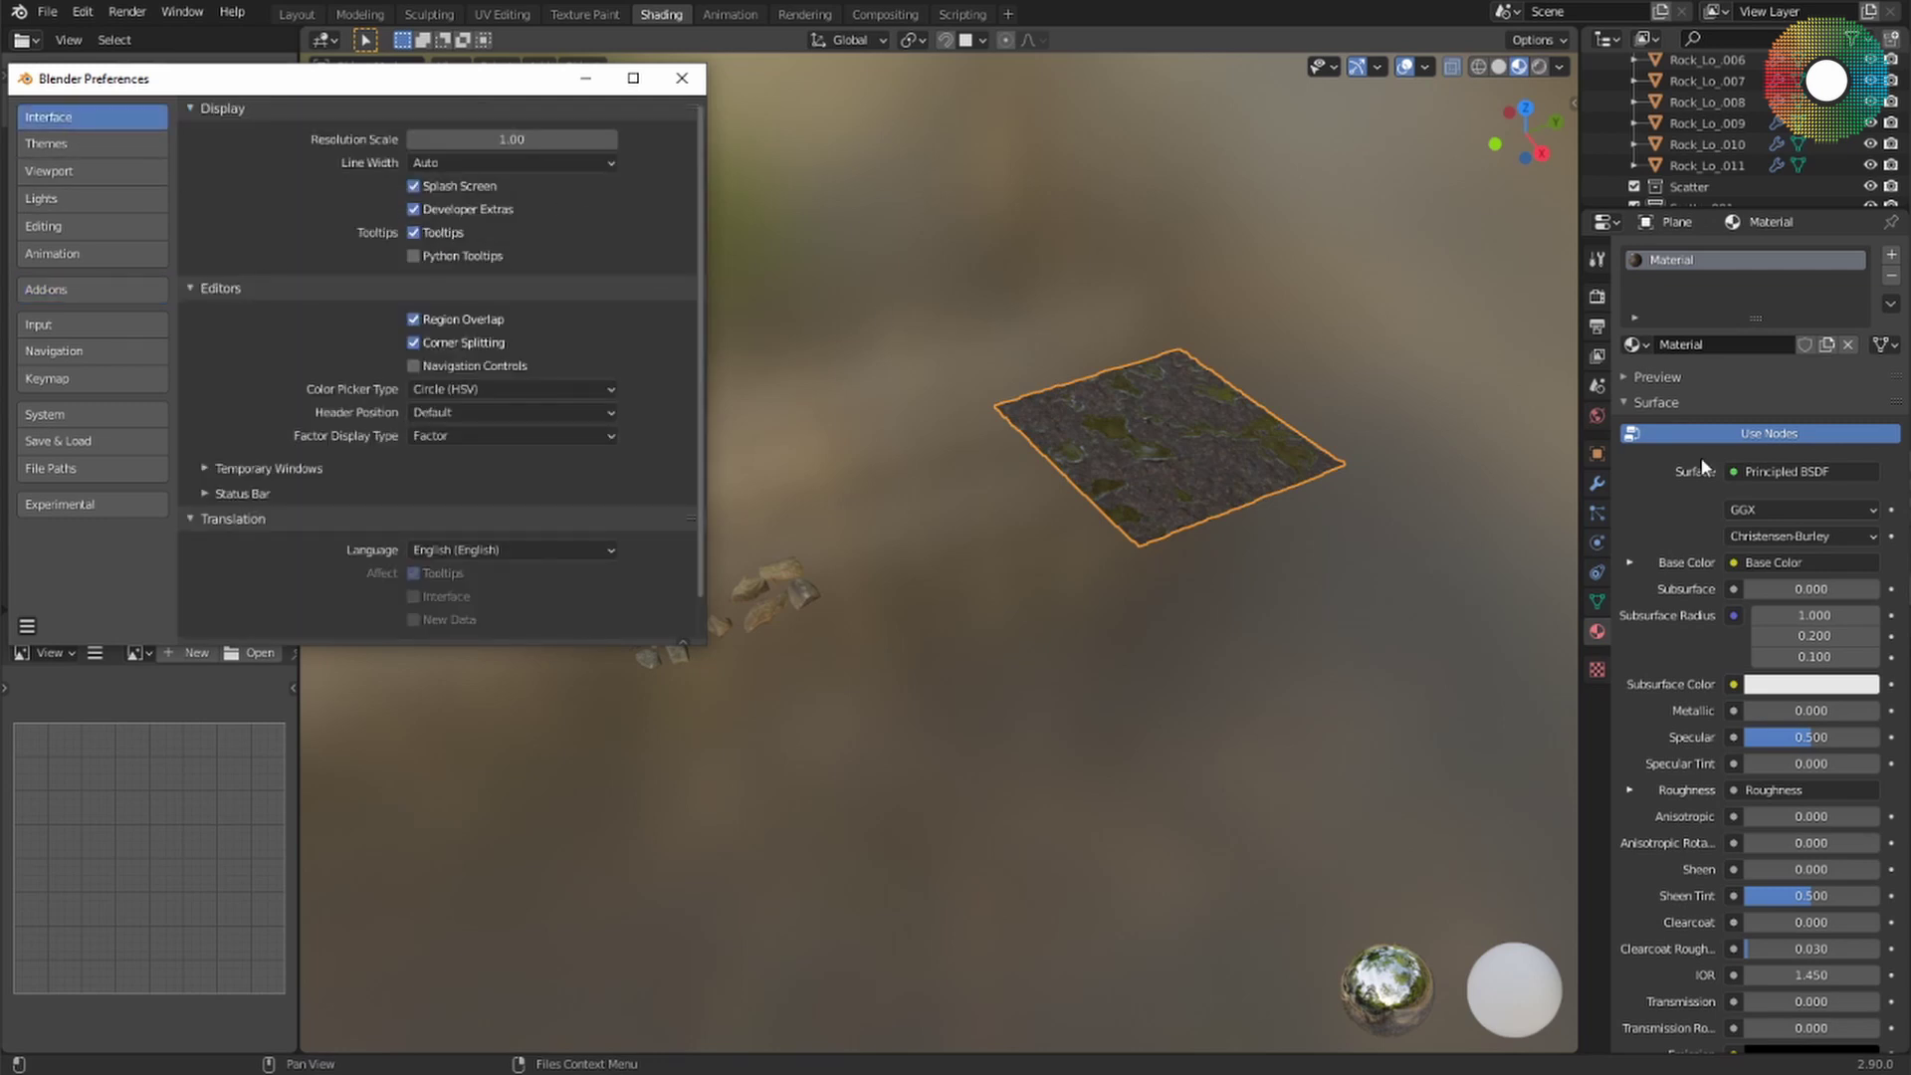
click(975, 565)
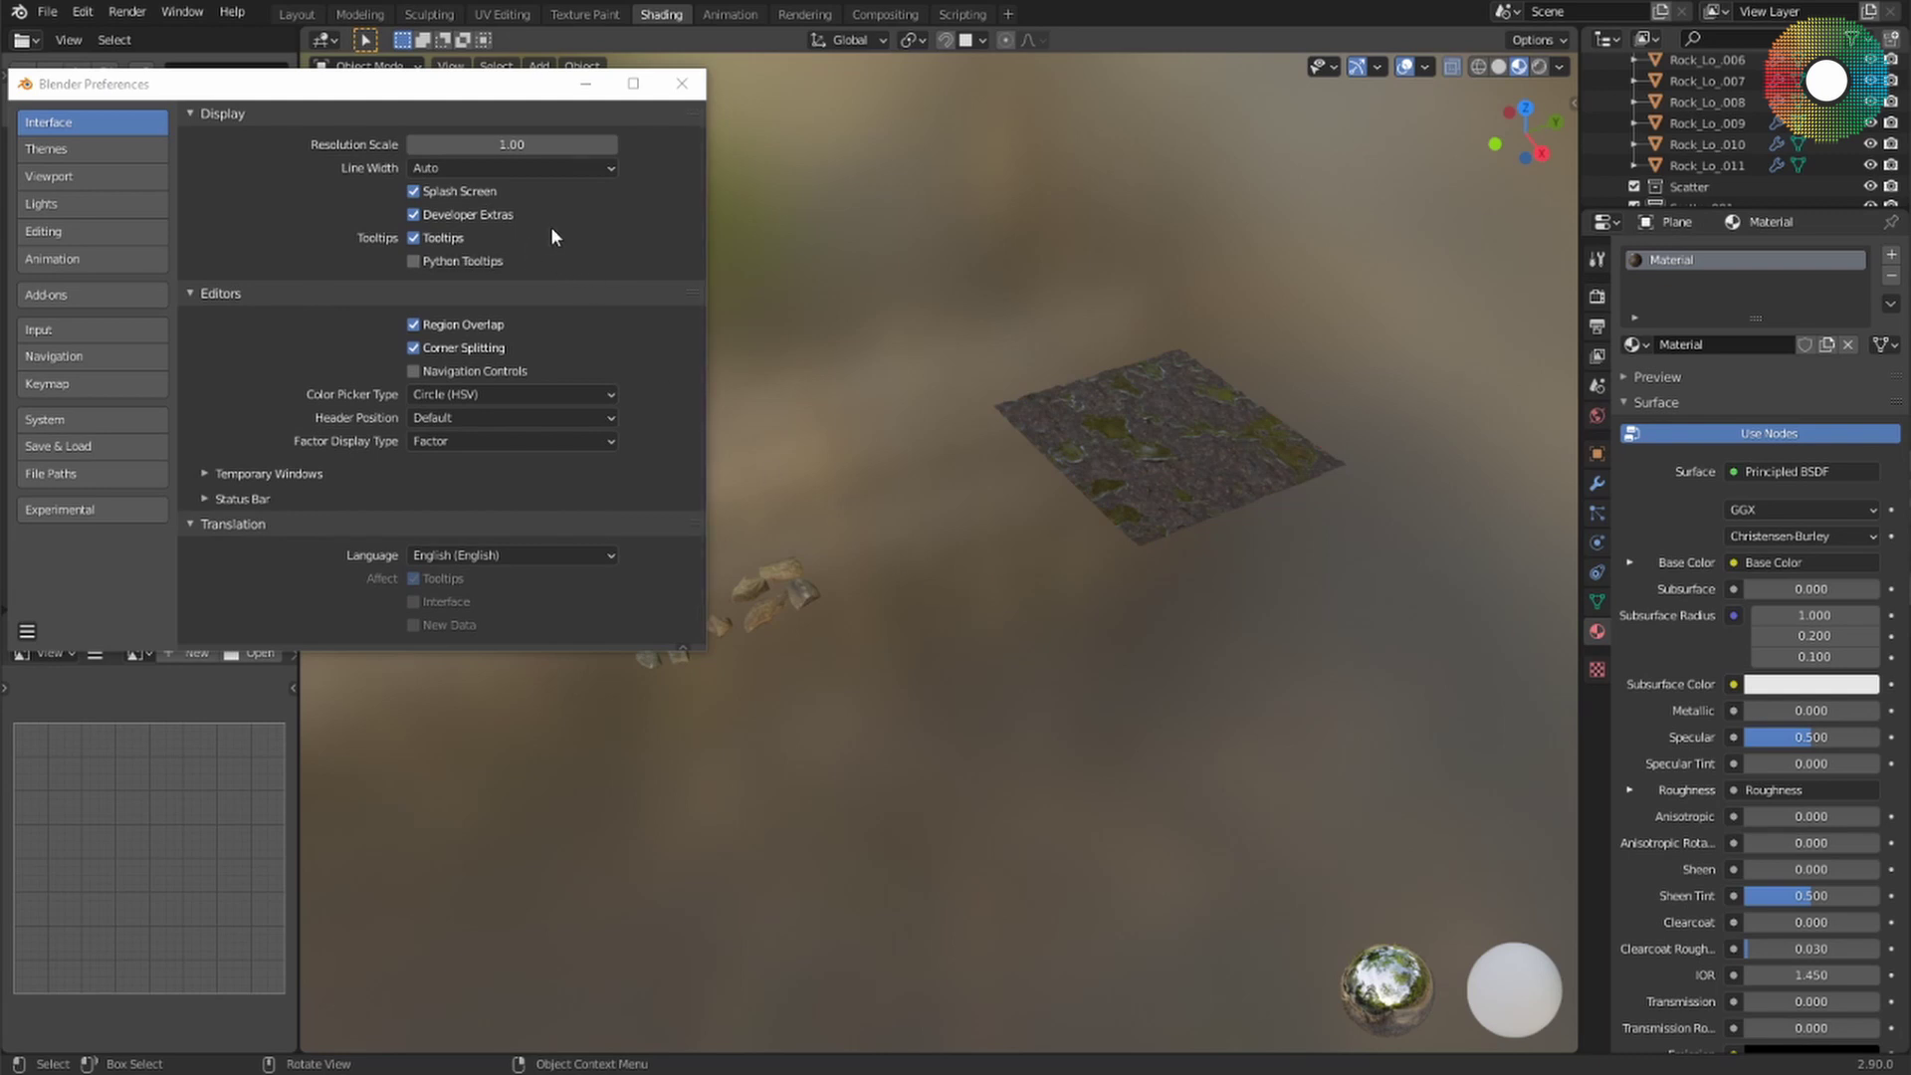
click(681, 84)
Run Scatter Objects from the F3 search by typing 'scatt'.
key(F3)
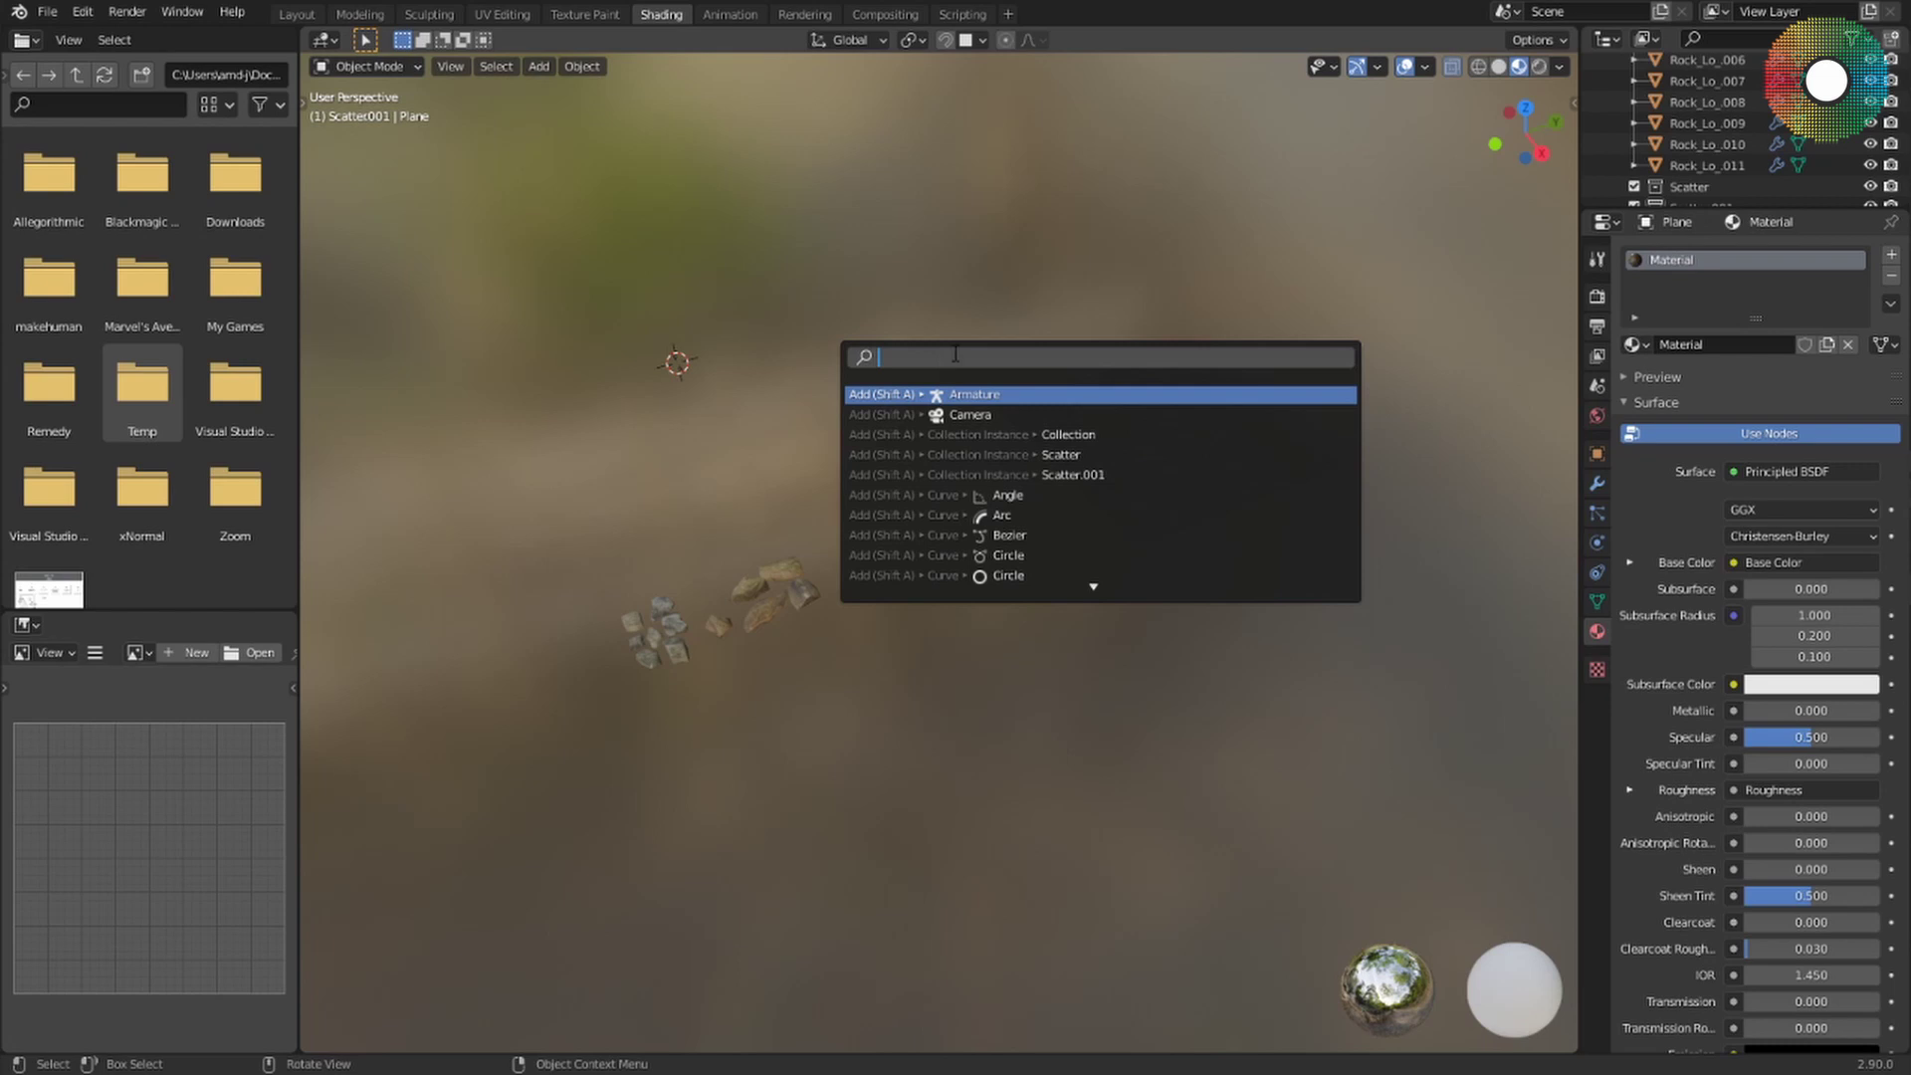
text(scatter)
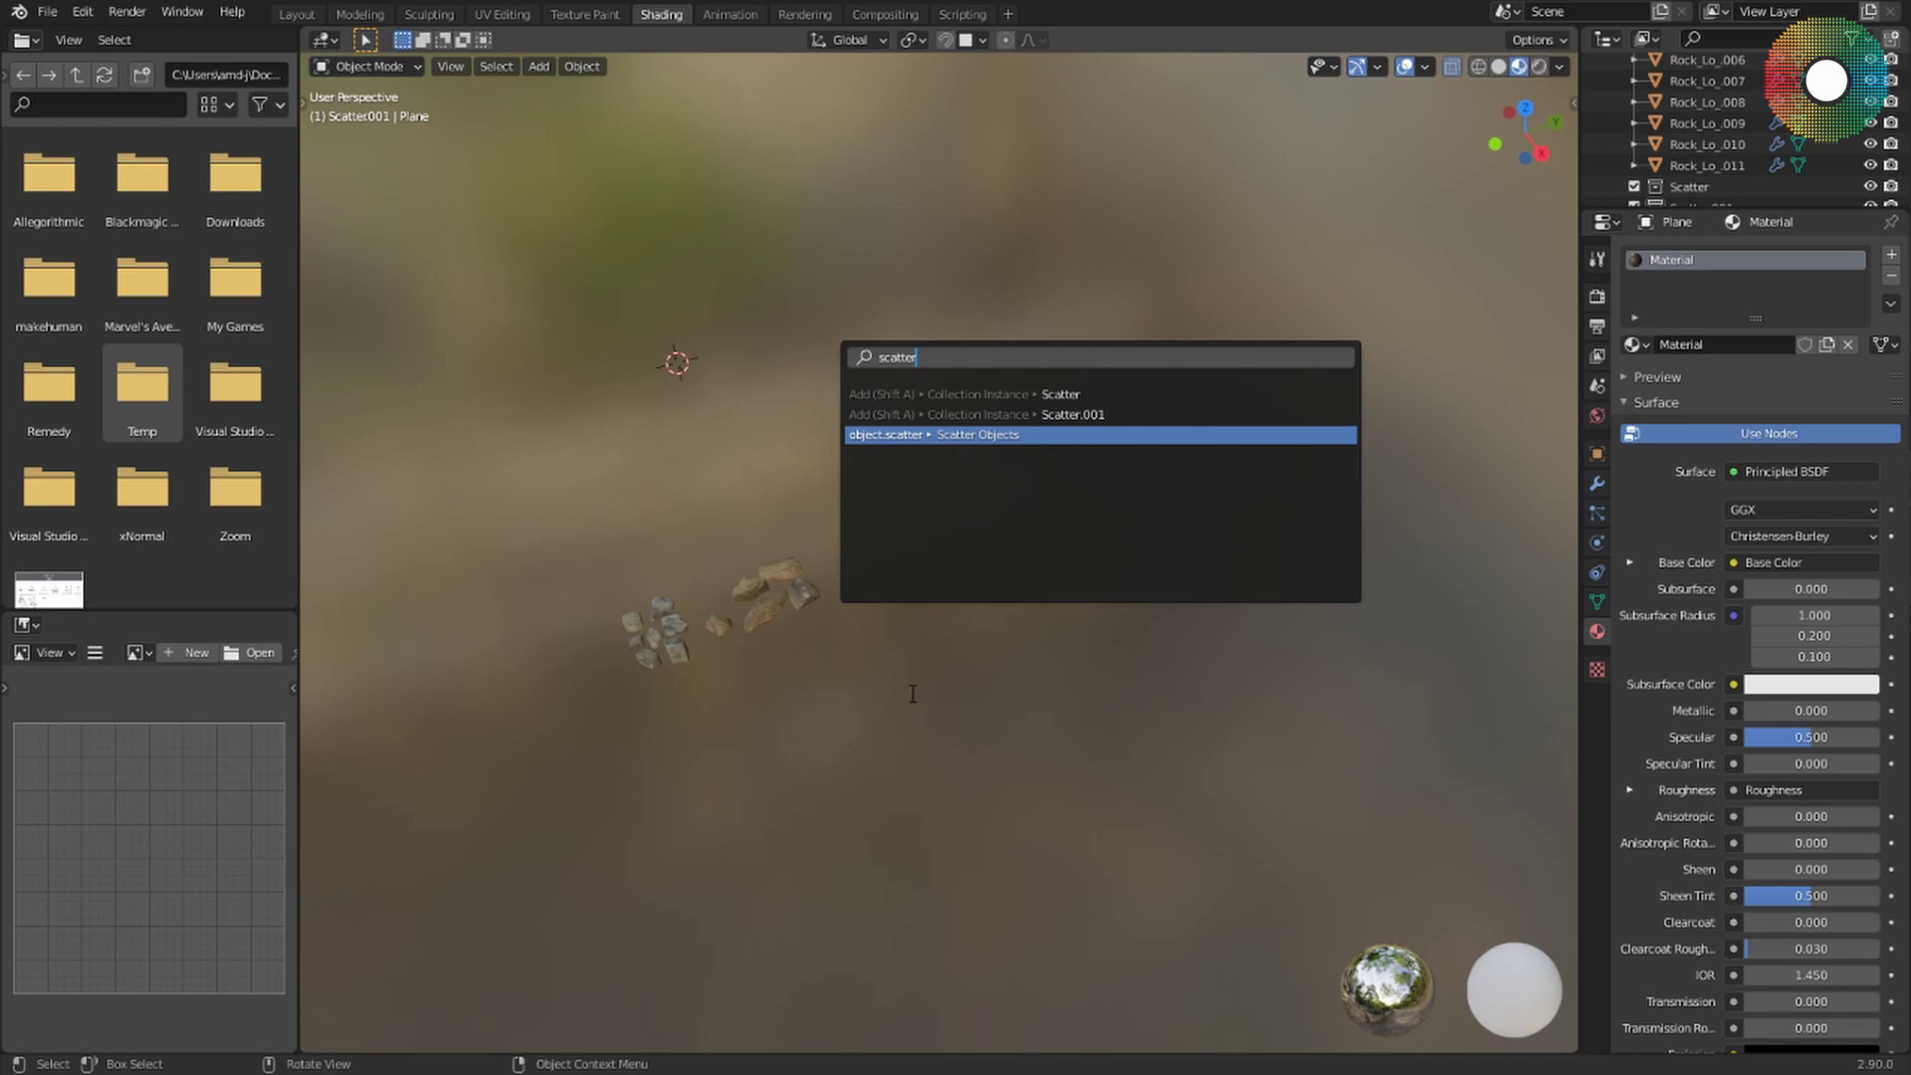
key(Return)
click(564, 68)
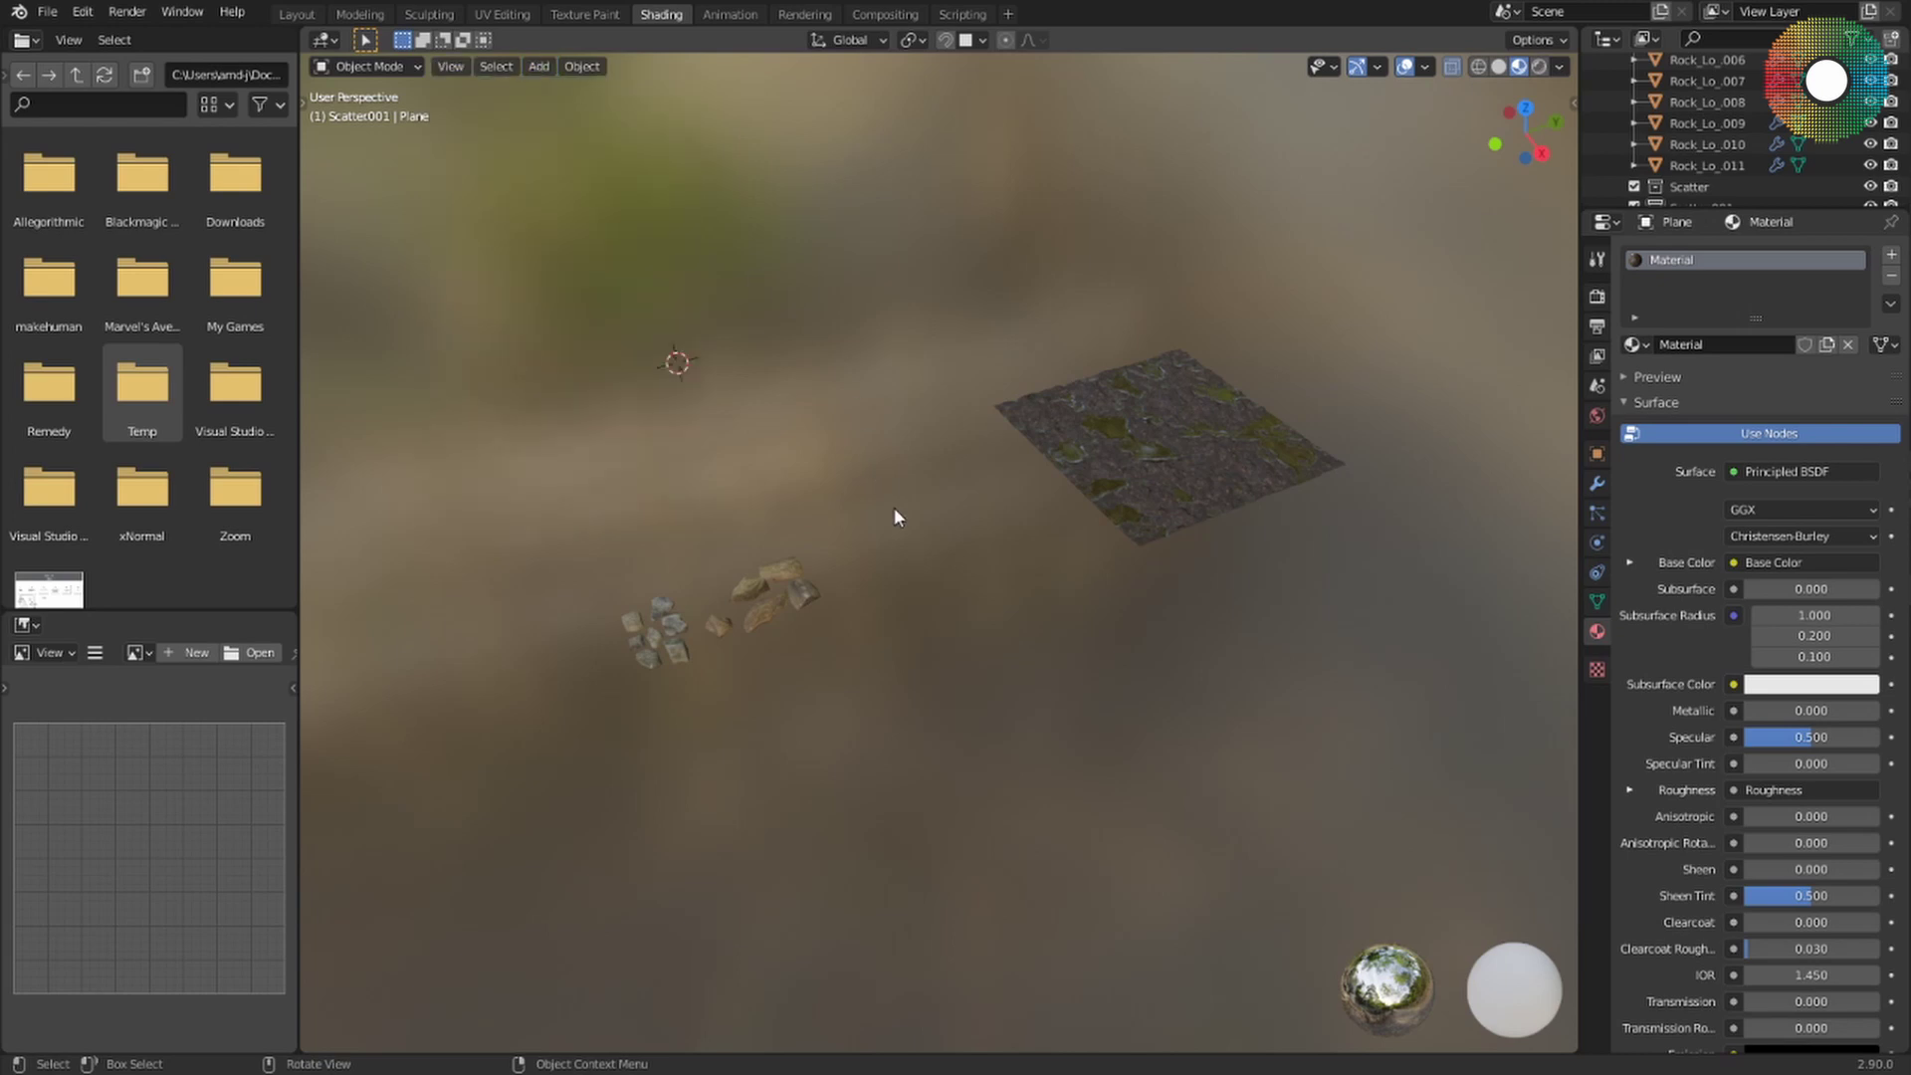
Search 'scatter' in the viewport and add the Scatter collection instance.
click(83, 12)
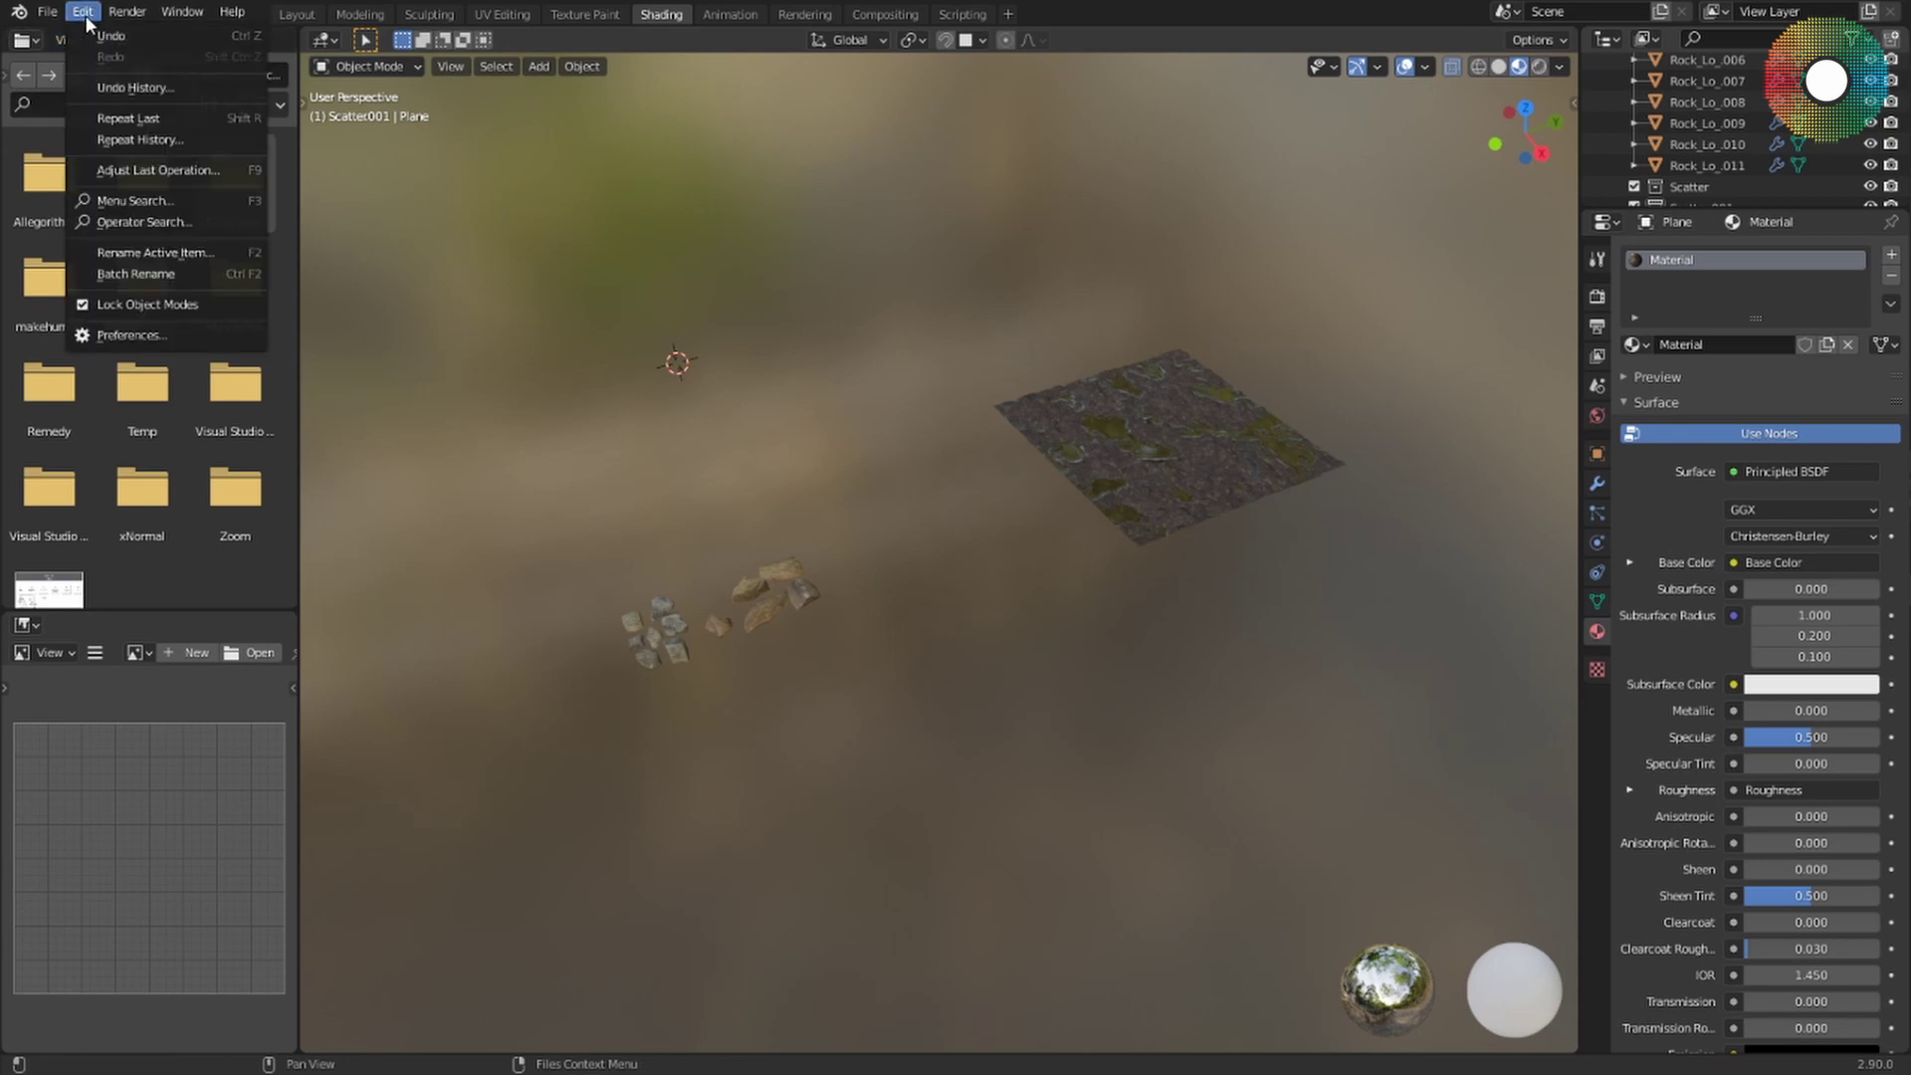
click(130, 336)
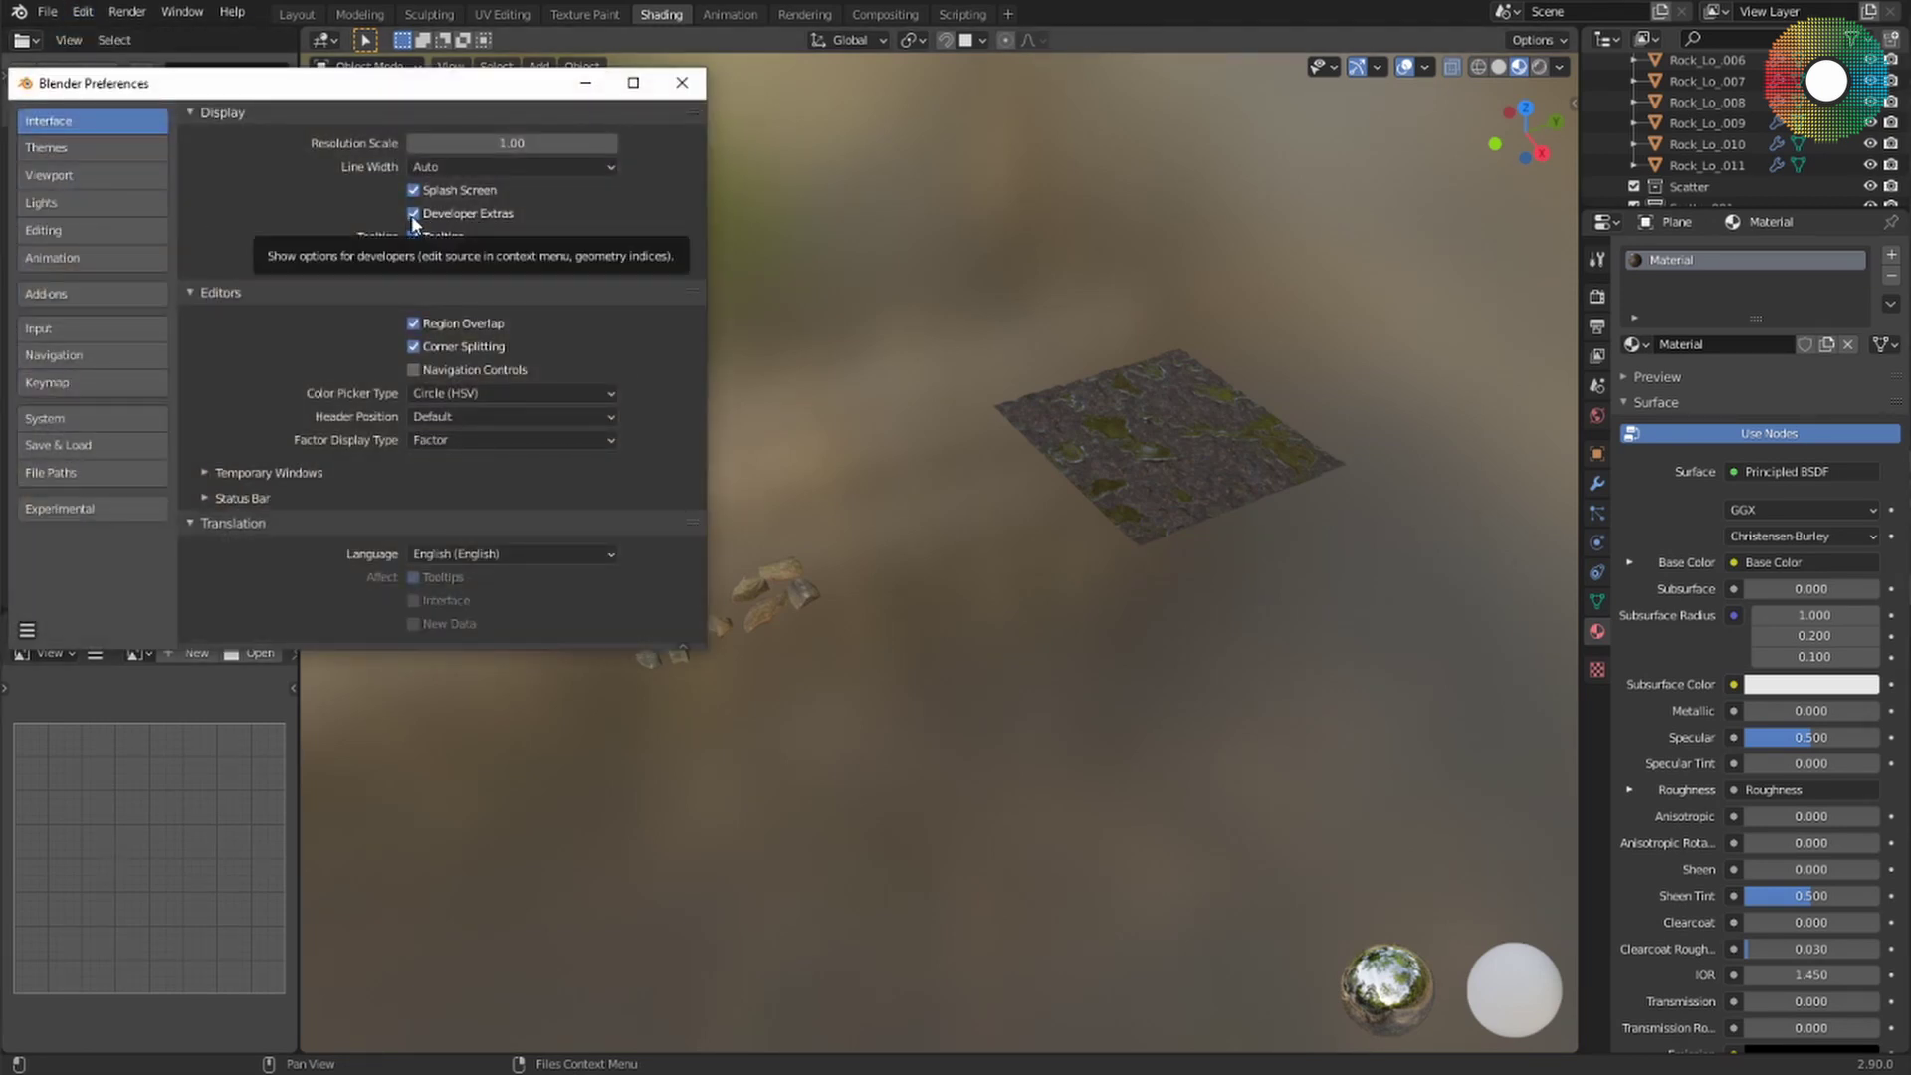
click(767, 256)
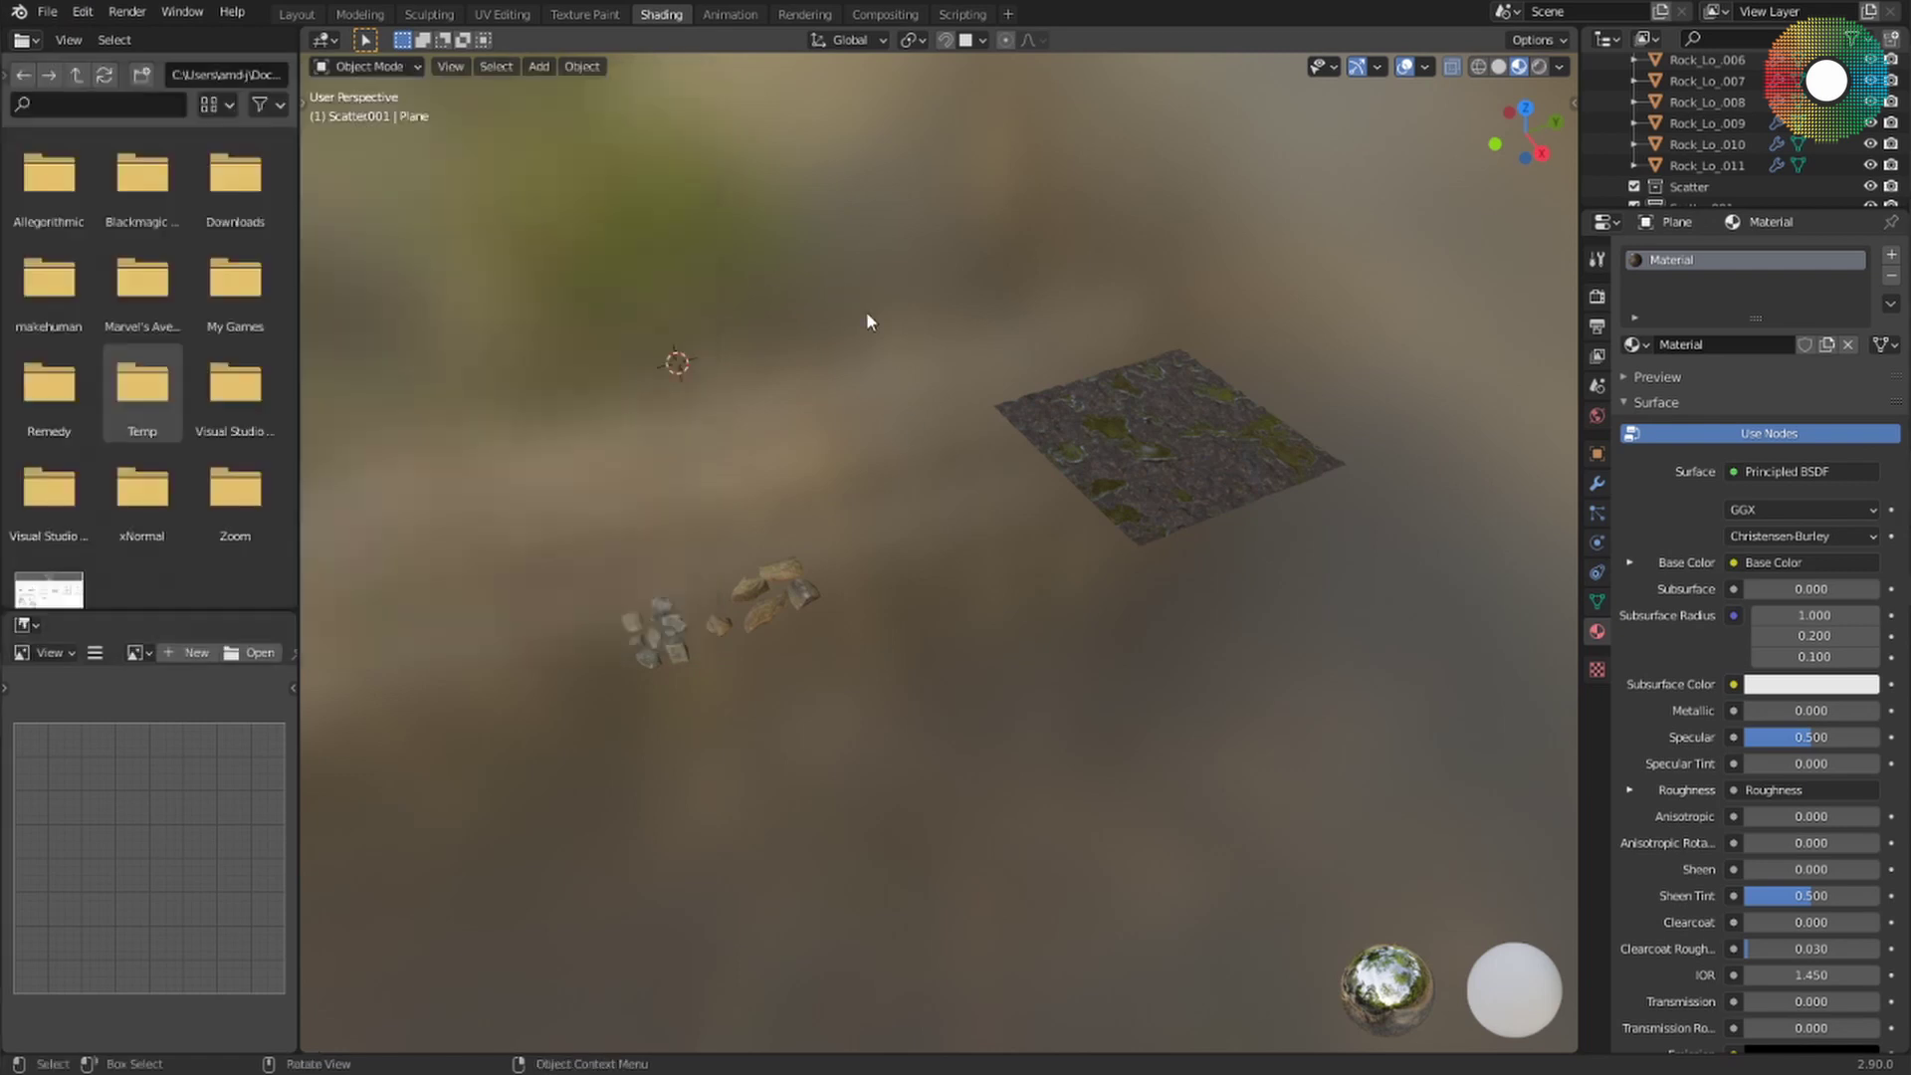
key(F3)
text(scatter)
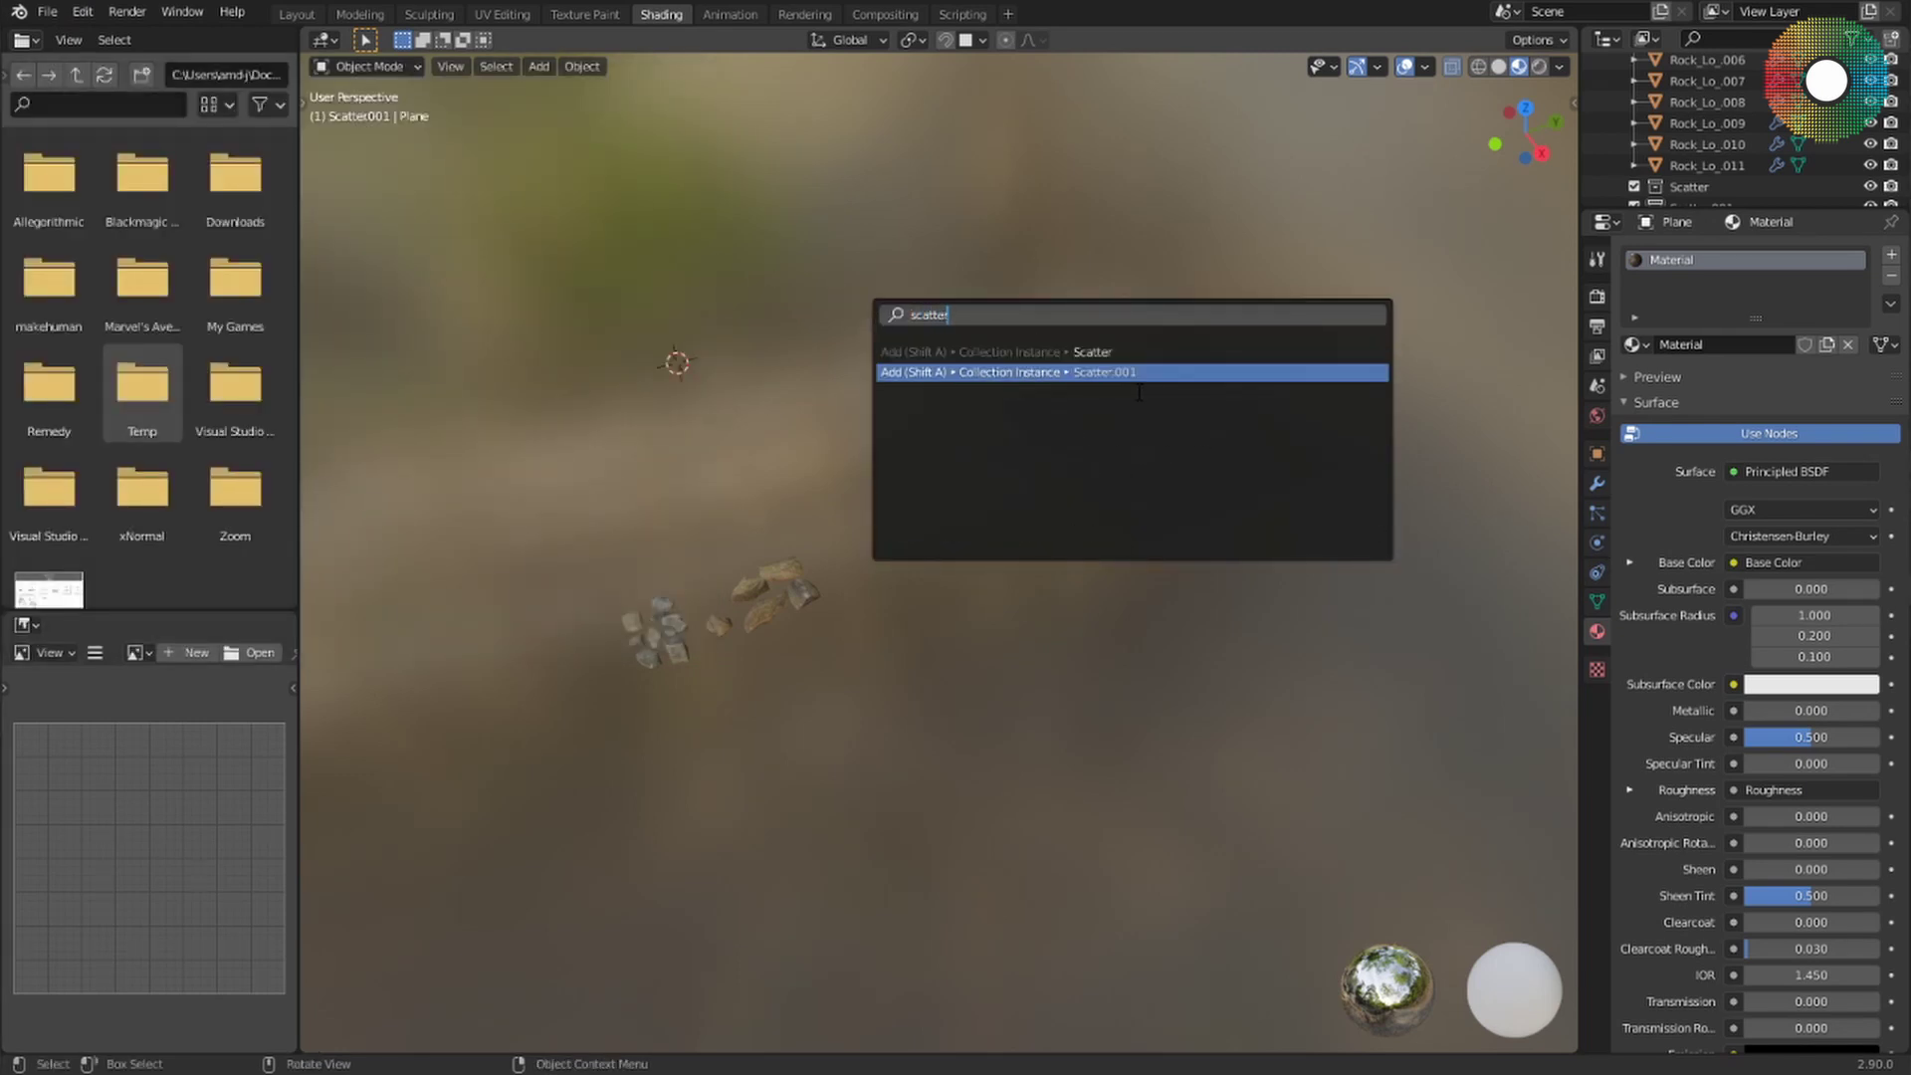
click(956, 352)
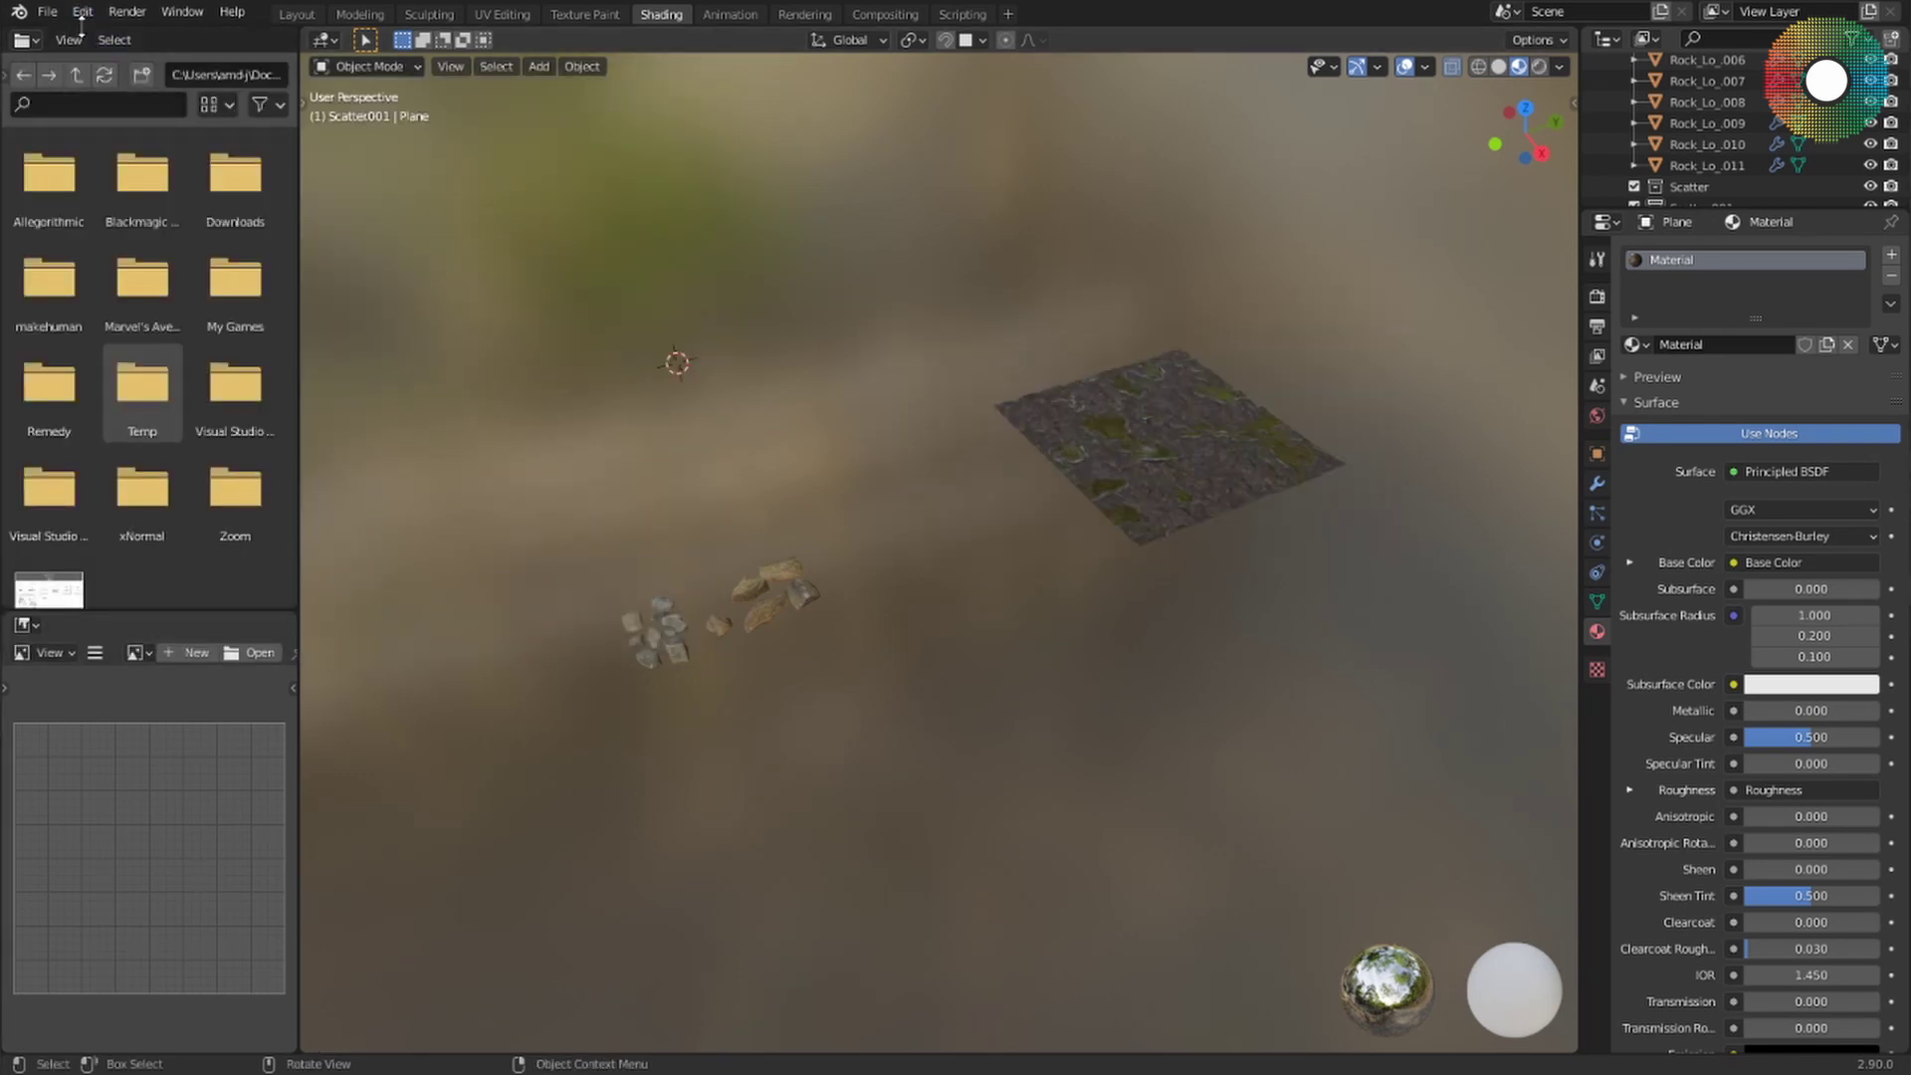
Reopen Preferences and turn on Developer Extras in the Interface section.
click(82, 12)
click(149, 291)
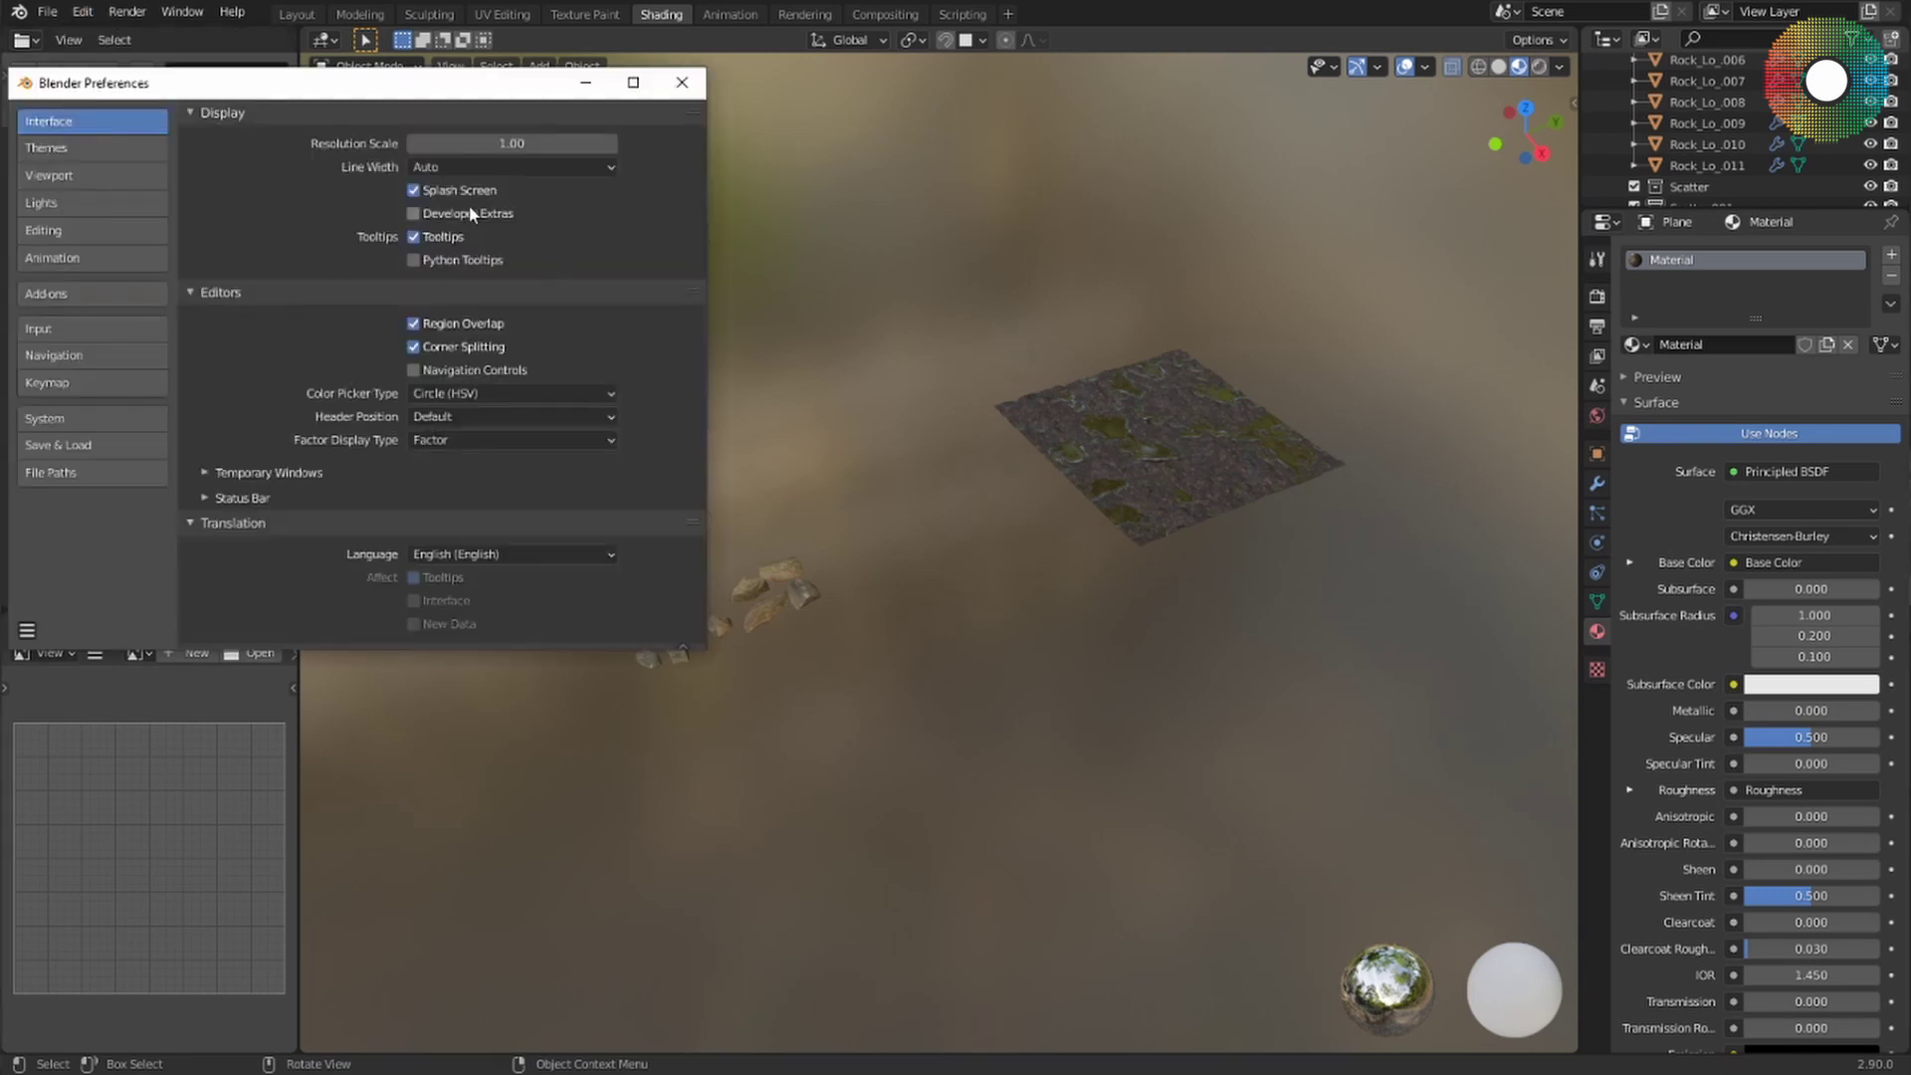
click(414, 213)
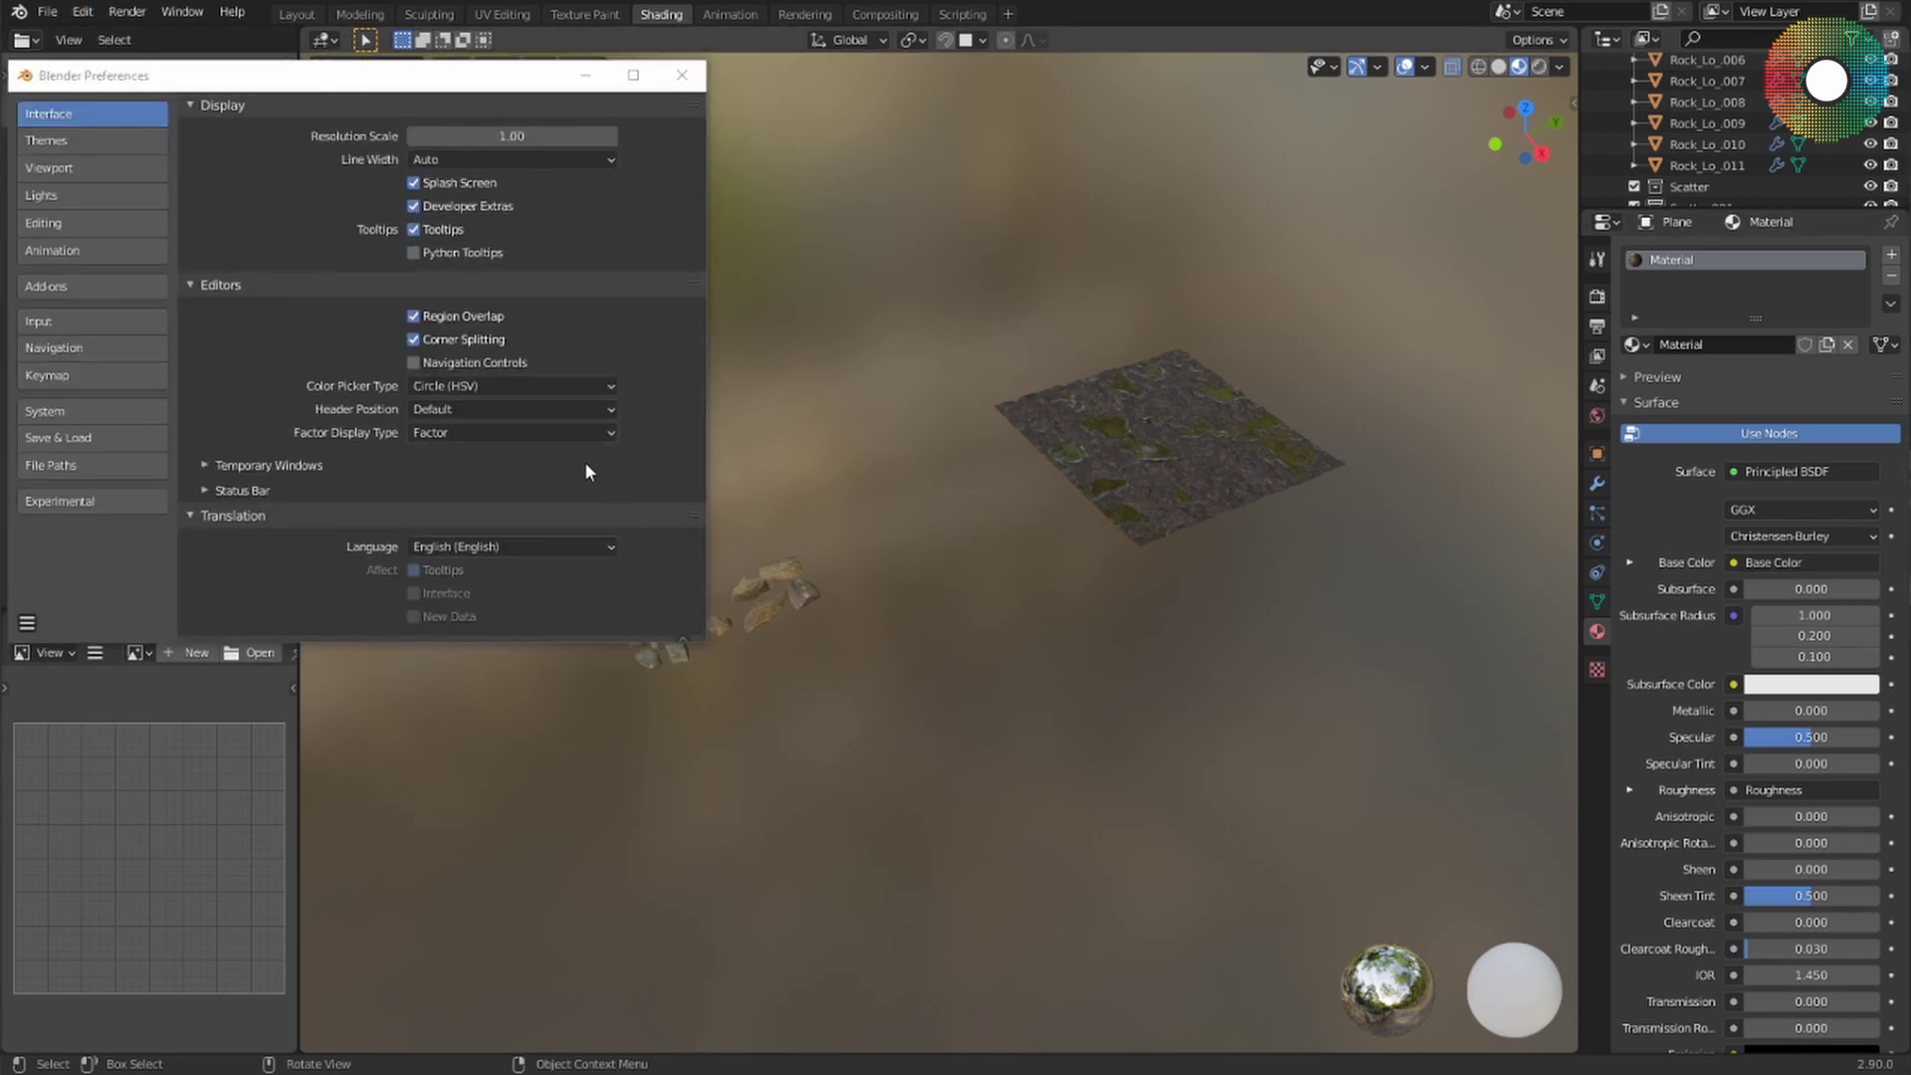
Close Preferences and orbit to a more top-down view of the ground plane.
click(680, 76)
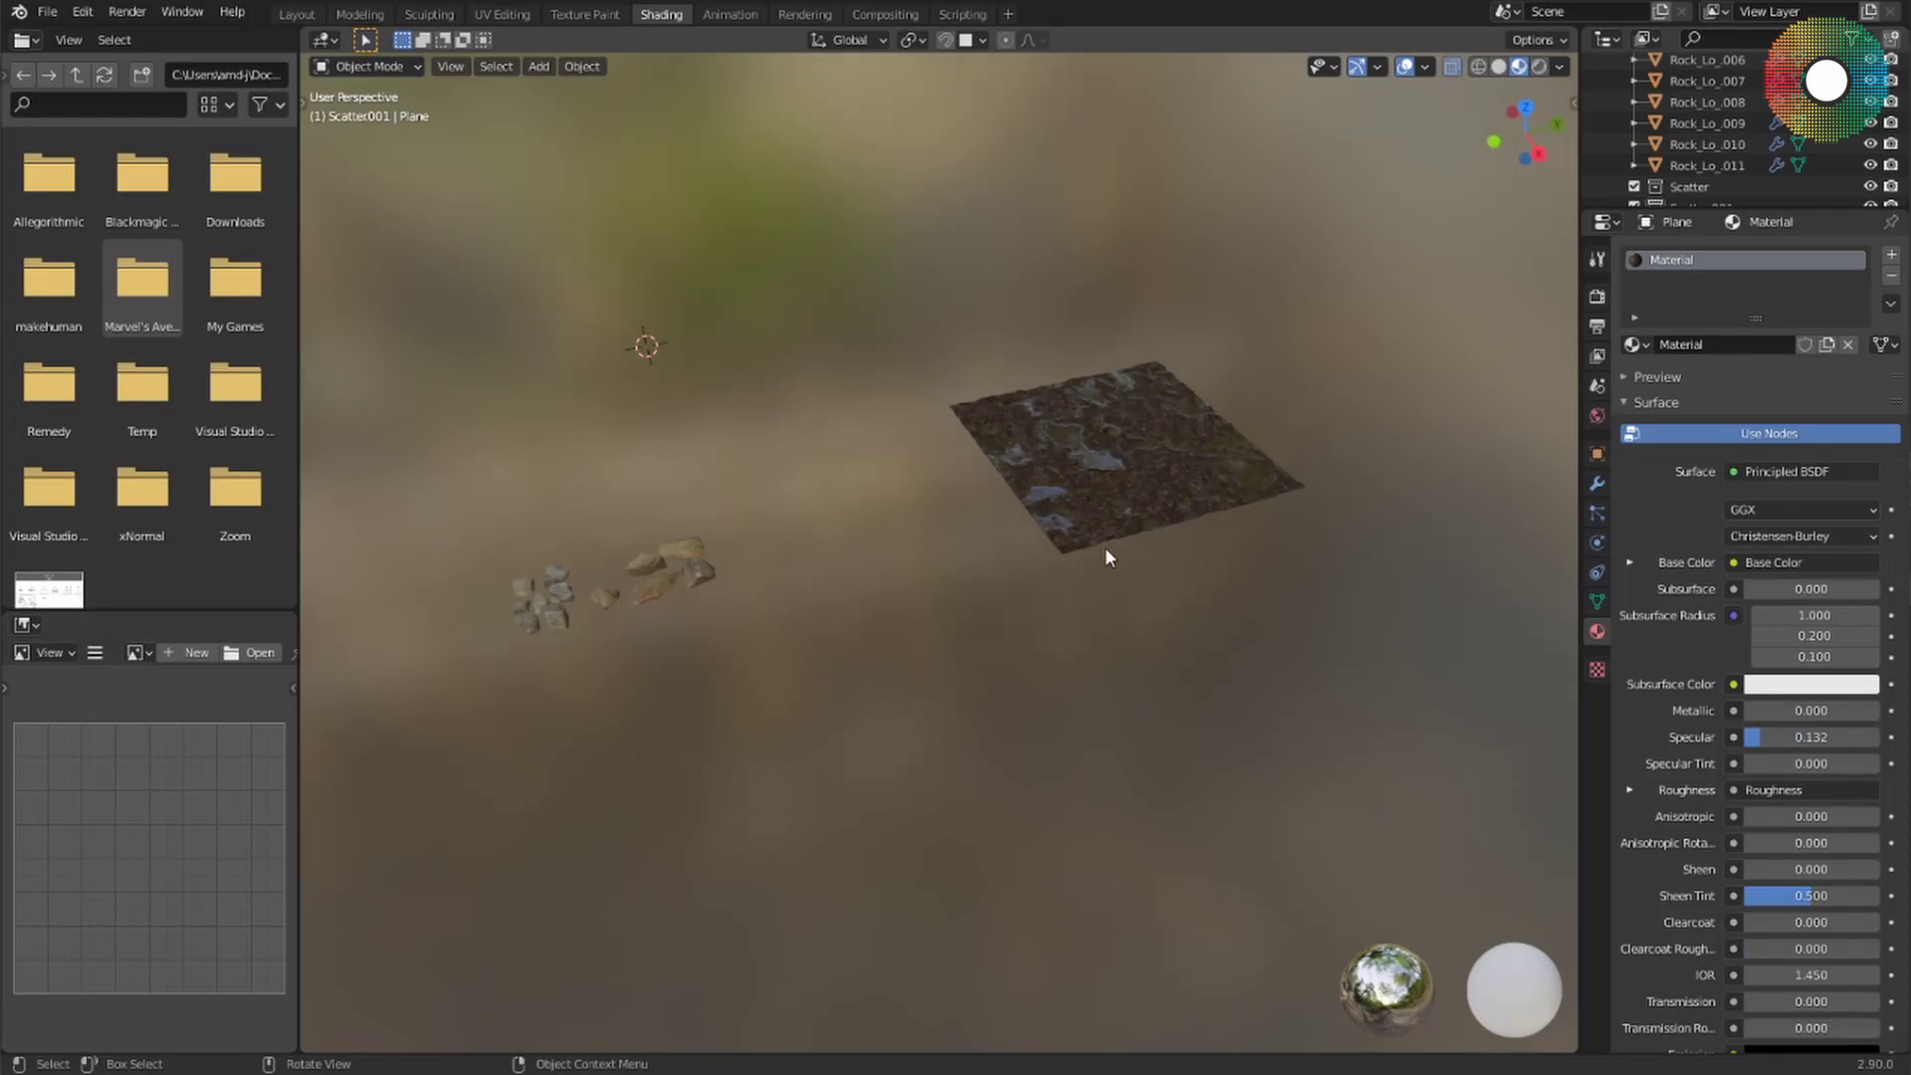
scroll(1117, 524, up, 10)
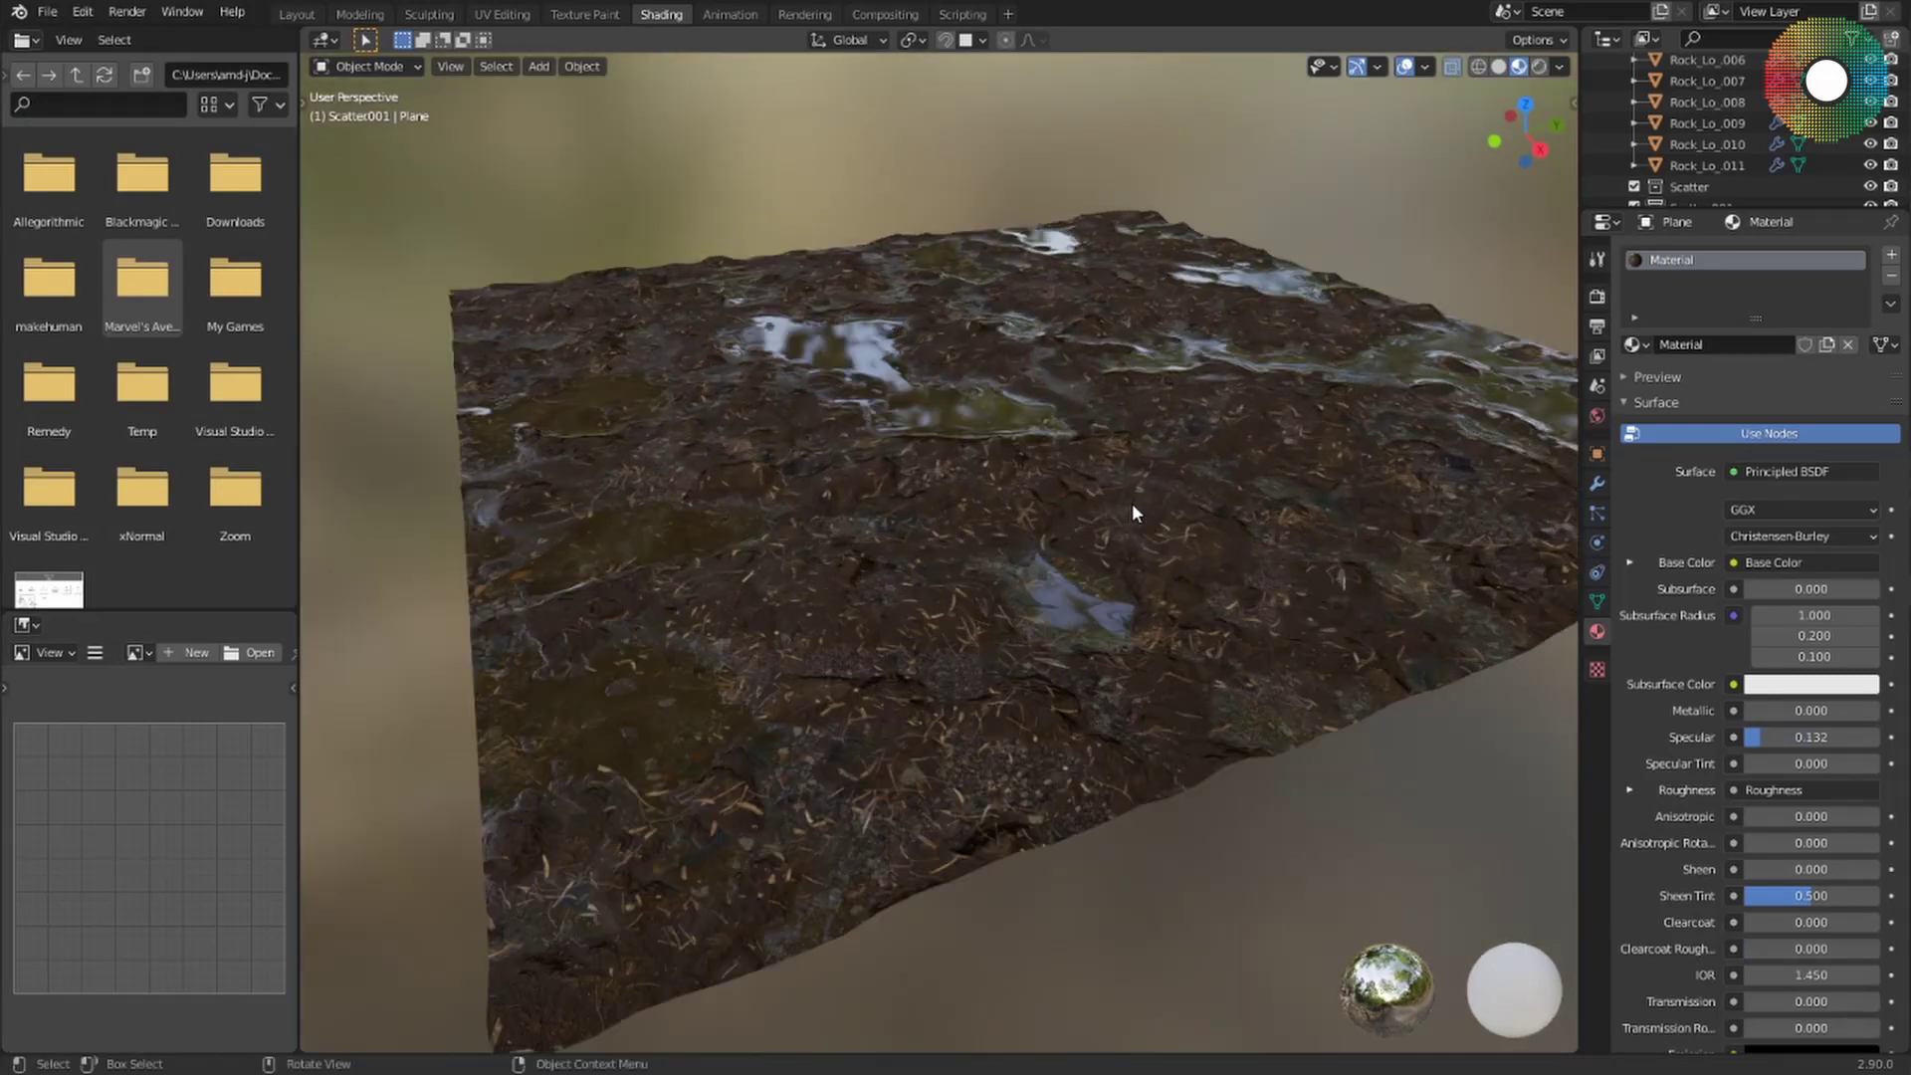
scroll(1132, 504, down, 5)
middle_drag(992, 484, 1122, 538)
scroll(1049, 566, down, 3)
scroll(1180, 518, up, 3)
scroll(1177, 516, down, 3)
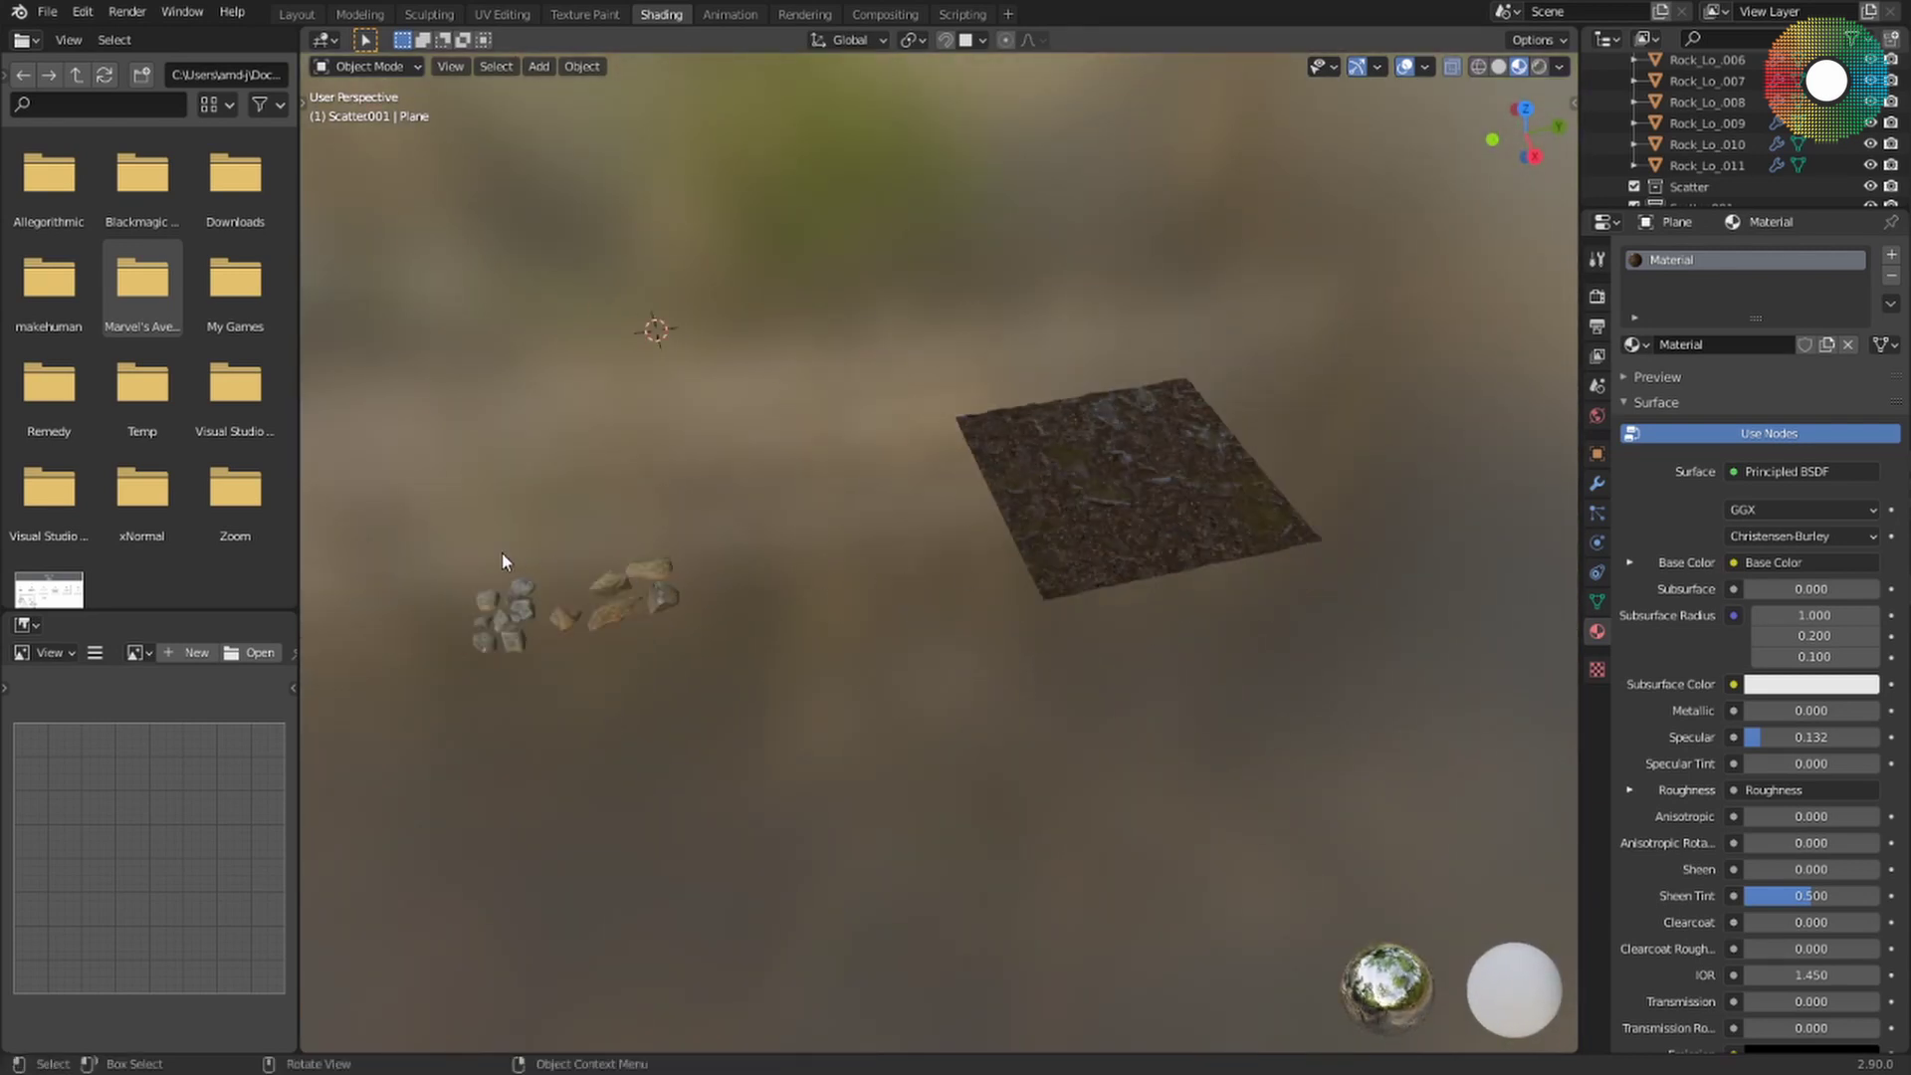
Box-select the rock cluster, then add the ground plane as the active object.
drag(424, 520, 689, 675)
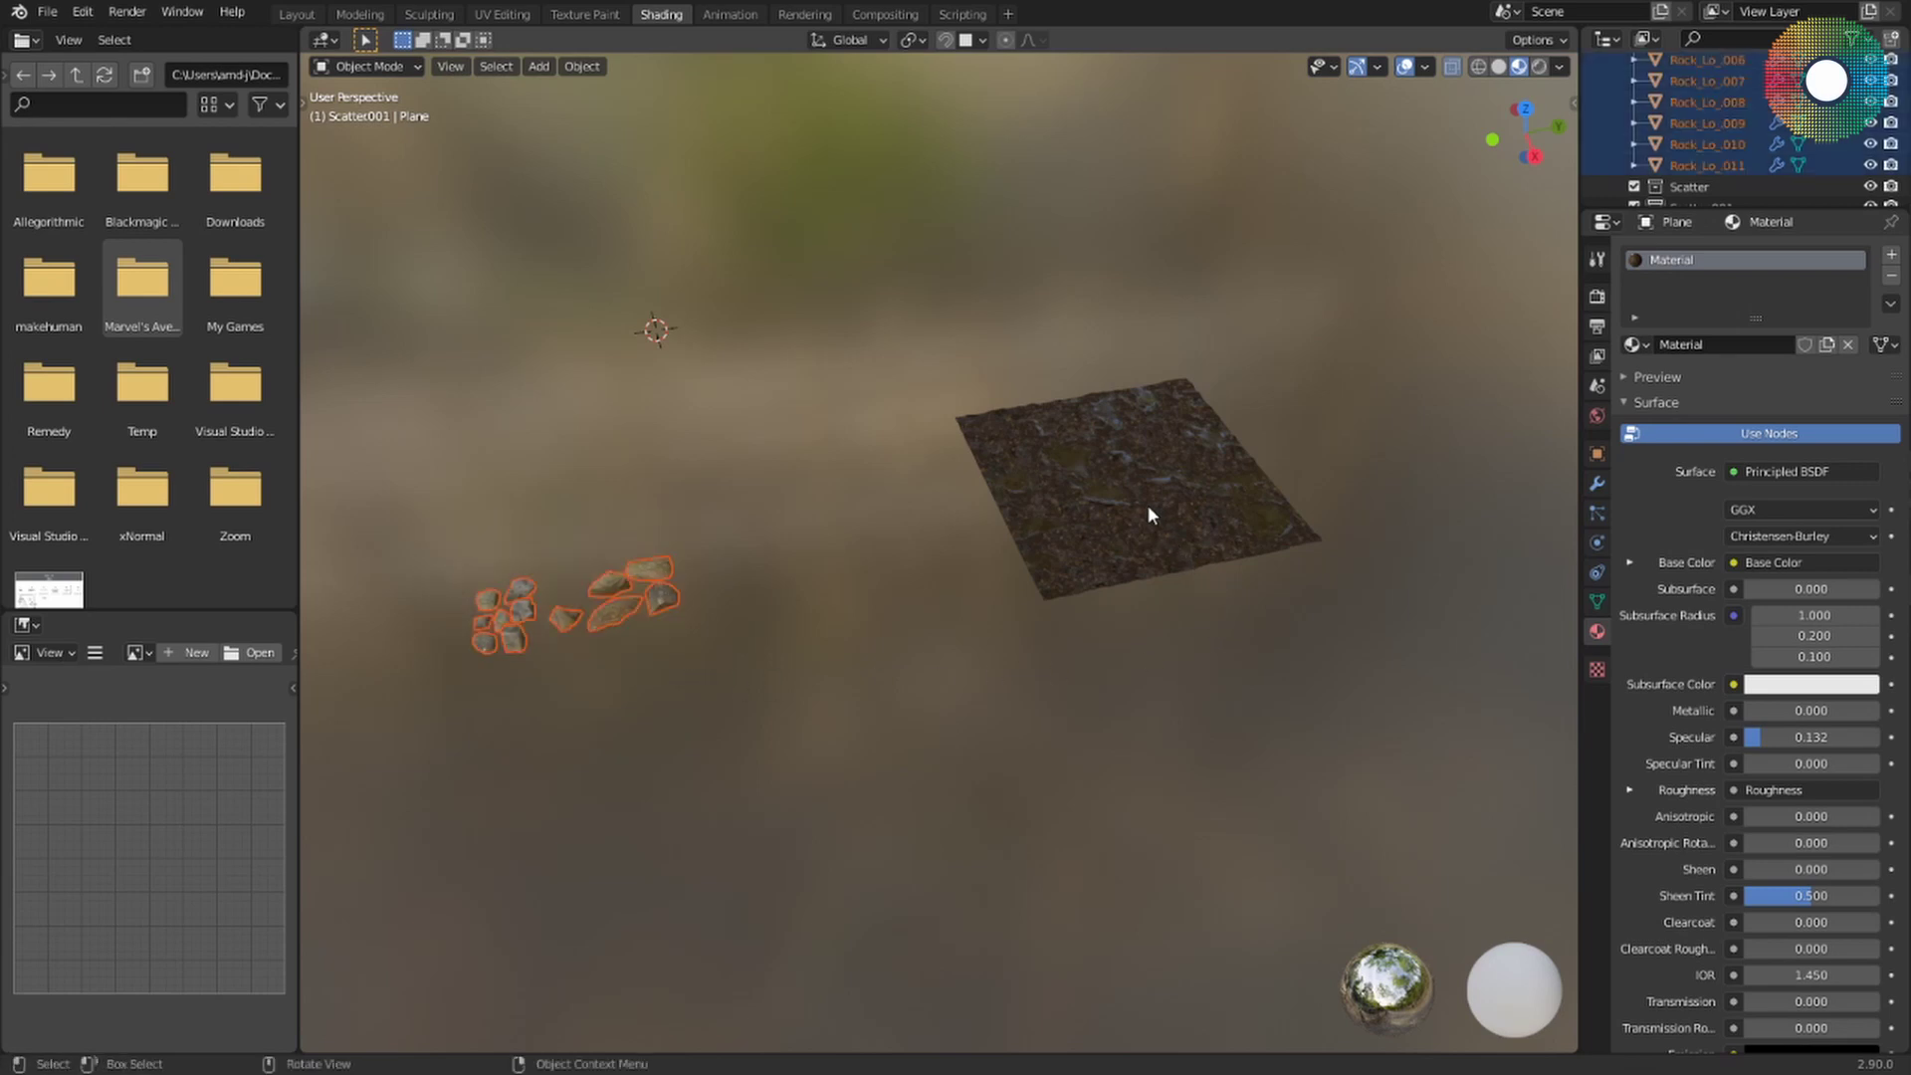
scroll(1180, 502, up, 4)
middle_drag(1132, 547, 1145, 529)
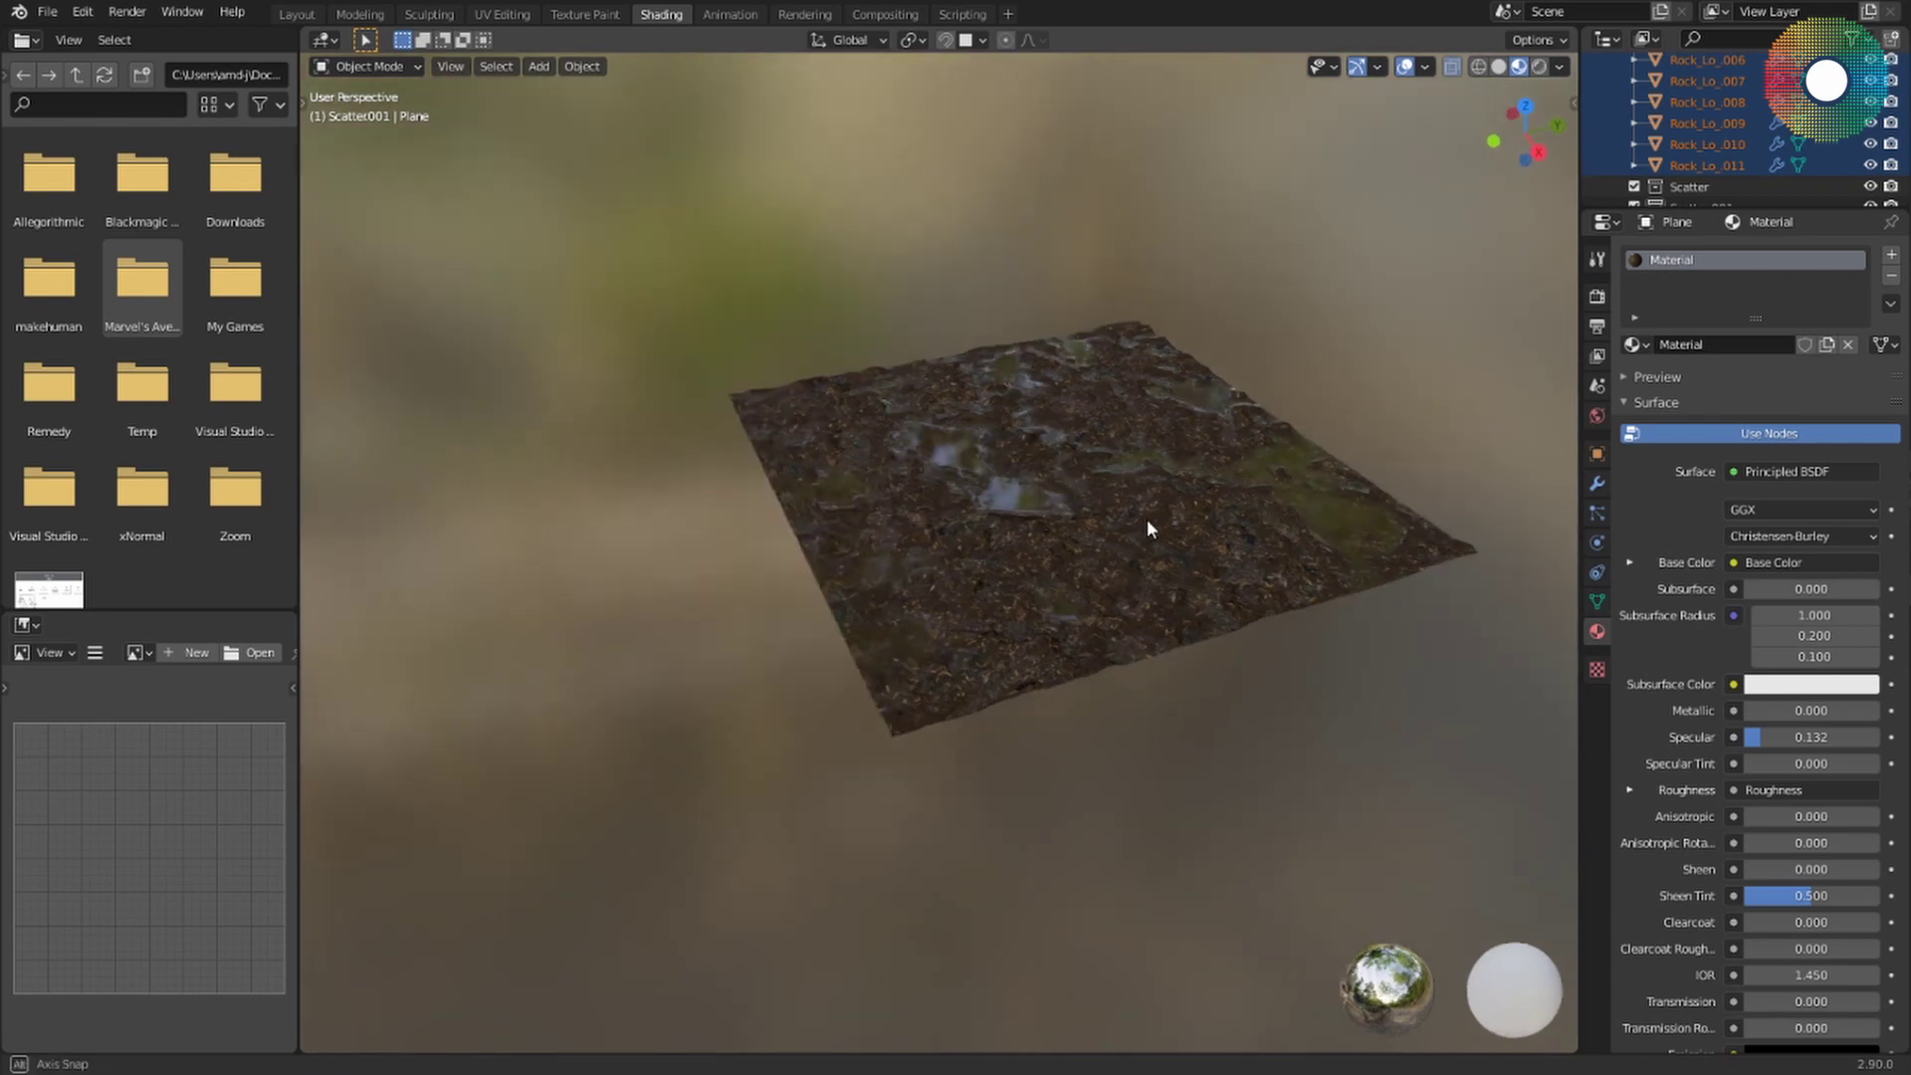
shift+click(1099, 555)
scroll(1151, 606, down, 3)
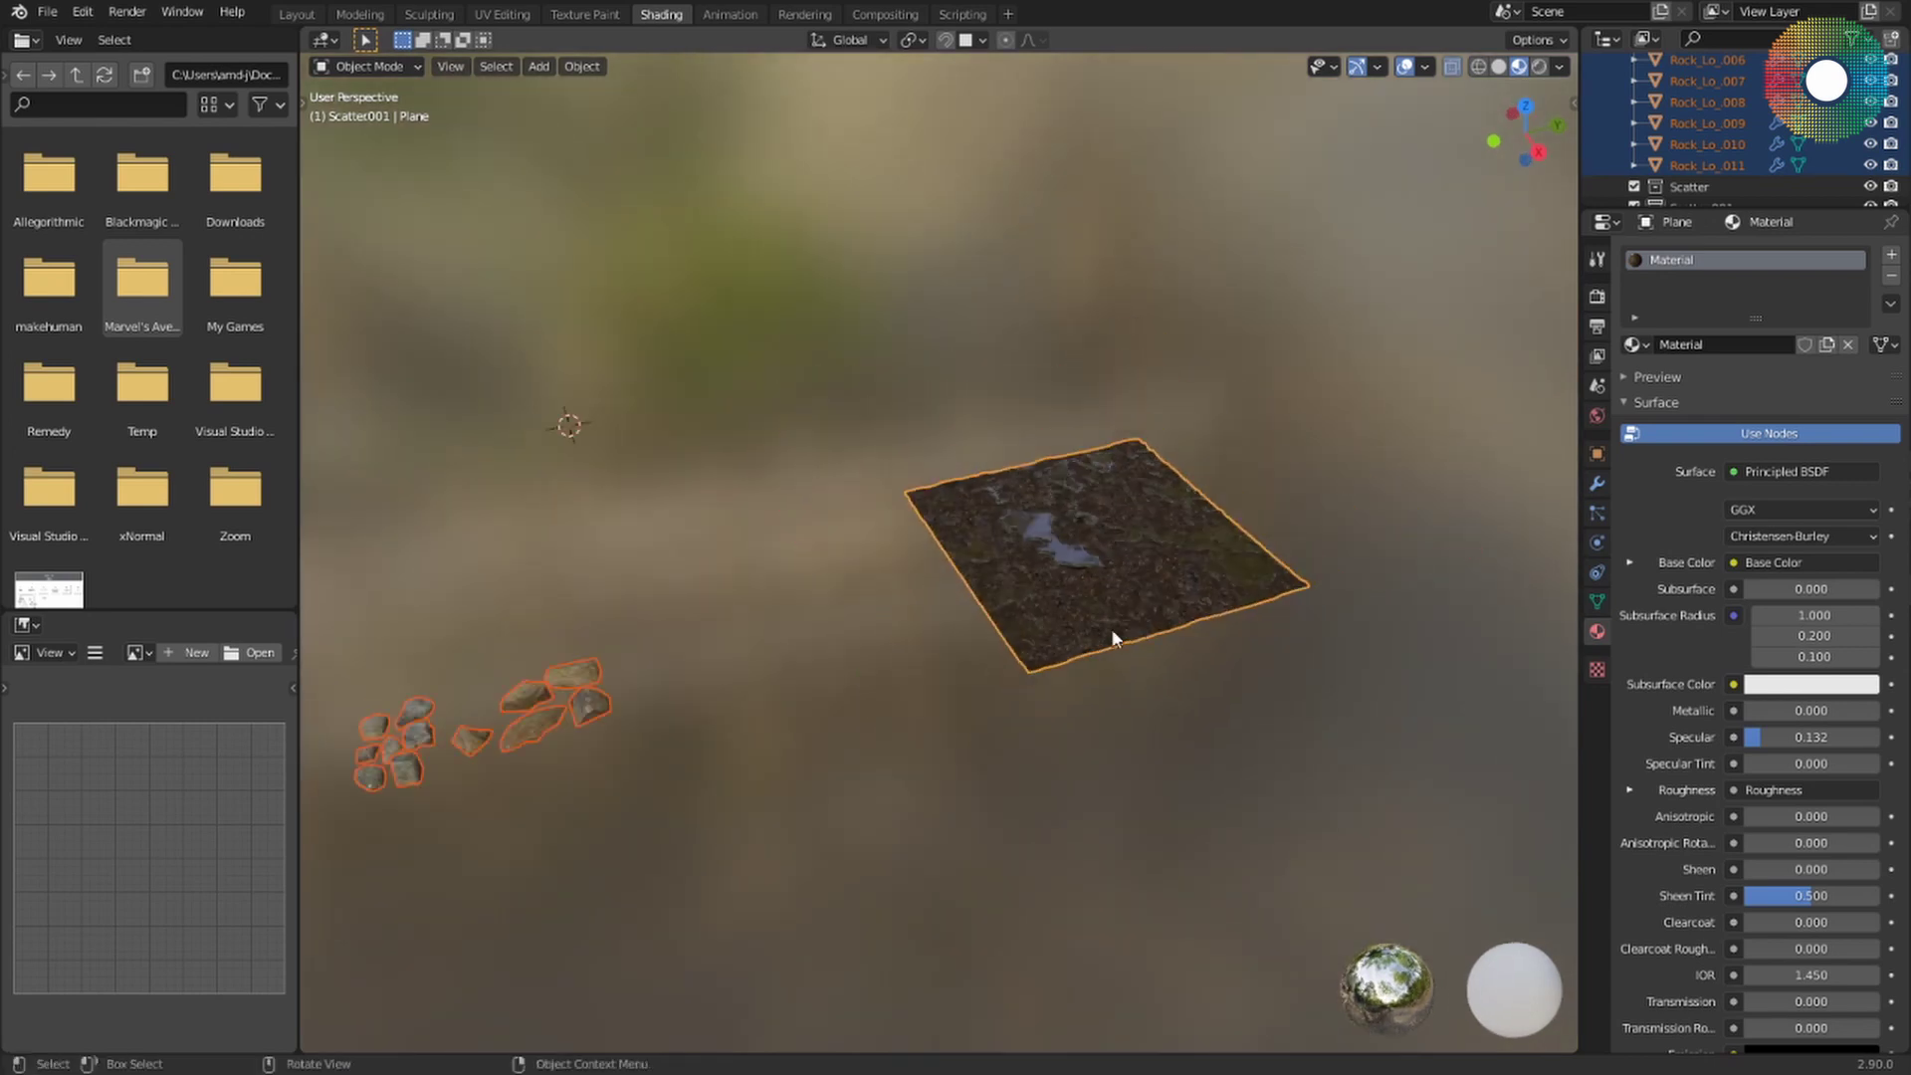
Launch the Scatter Objects tool from the F3 search with 'scatt'.
key(F3)
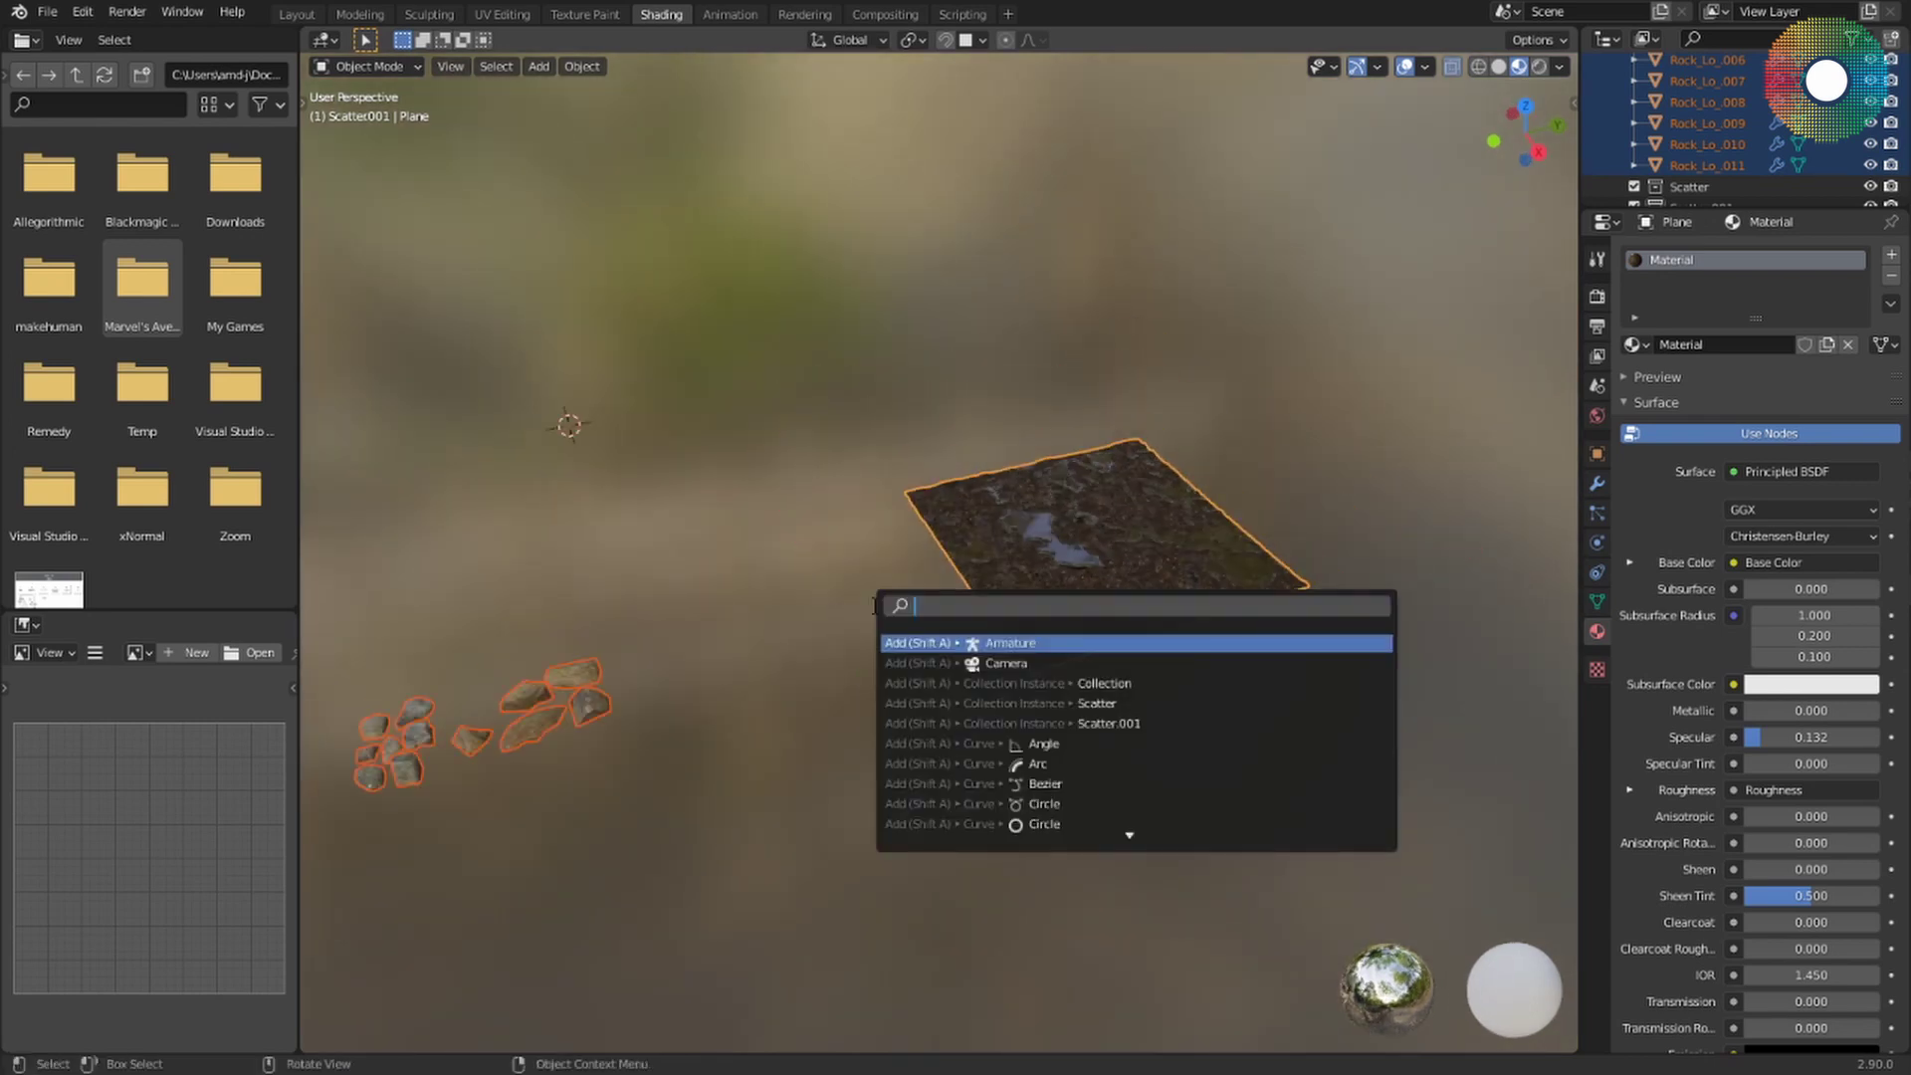
text(scatt)
key(Down)
key(Down)
key(Return)
Paint scatter strokes across the ground plane, placing 184 preview instances.
mouse_move(1232, 726)
middle_down()
mouse_move(1122, 750)
mouse_move(1237, 657)
mouse_move(1087, 747)
mouse_move(1275, 653)
mouse_move(1246, 631)
mouse_move(1178, 674)
mouse_move(1093, 659)
mouse_move(1011, 698)
middle_up()
mouse_move(1011, 699)
mouse_down()
mouse_move(970, 649)
mouse_move(995, 541)
mouse_move(1055, 468)
mouse_move(1155, 478)
mouse_move(1379, 657)
mouse_move(1242, 722)
mouse_move(1145, 622)
mouse_move(1016, 685)
mouse_move(901, 648)
mouse_move(884, 517)
mouse_move(1154, 503)
mouse_move(1232, 472)
mouse_move(1269, 542)
mouse_up()
middle_drag(1054, 637, 1071, 572)
scroll(1121, 653, up, 3)
middle_drag(1028, 678, 1071, 654)
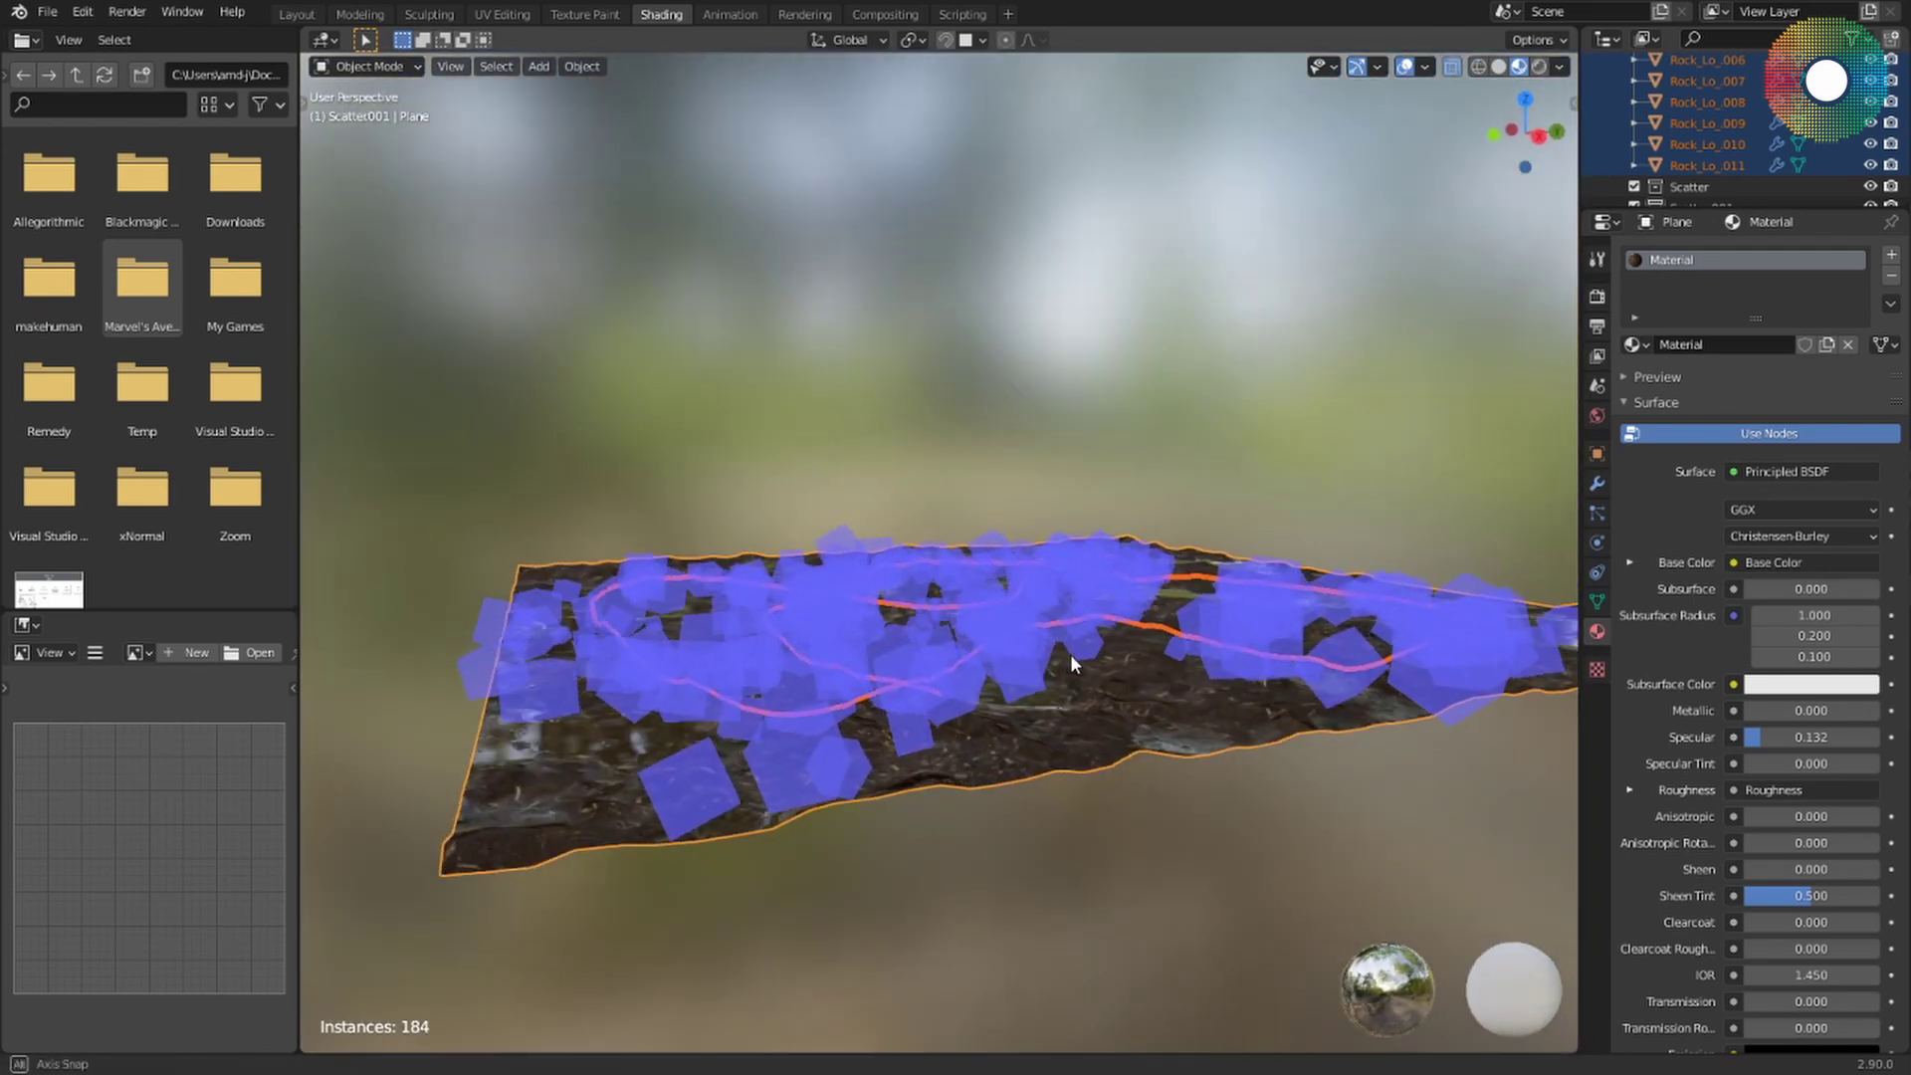
mouse_move(874, 723)
middle_down()
mouse_move(888, 715)
mouse_move(850, 721)
mouse_move(852, 743)
mouse_move(844, 727)
middle_up()
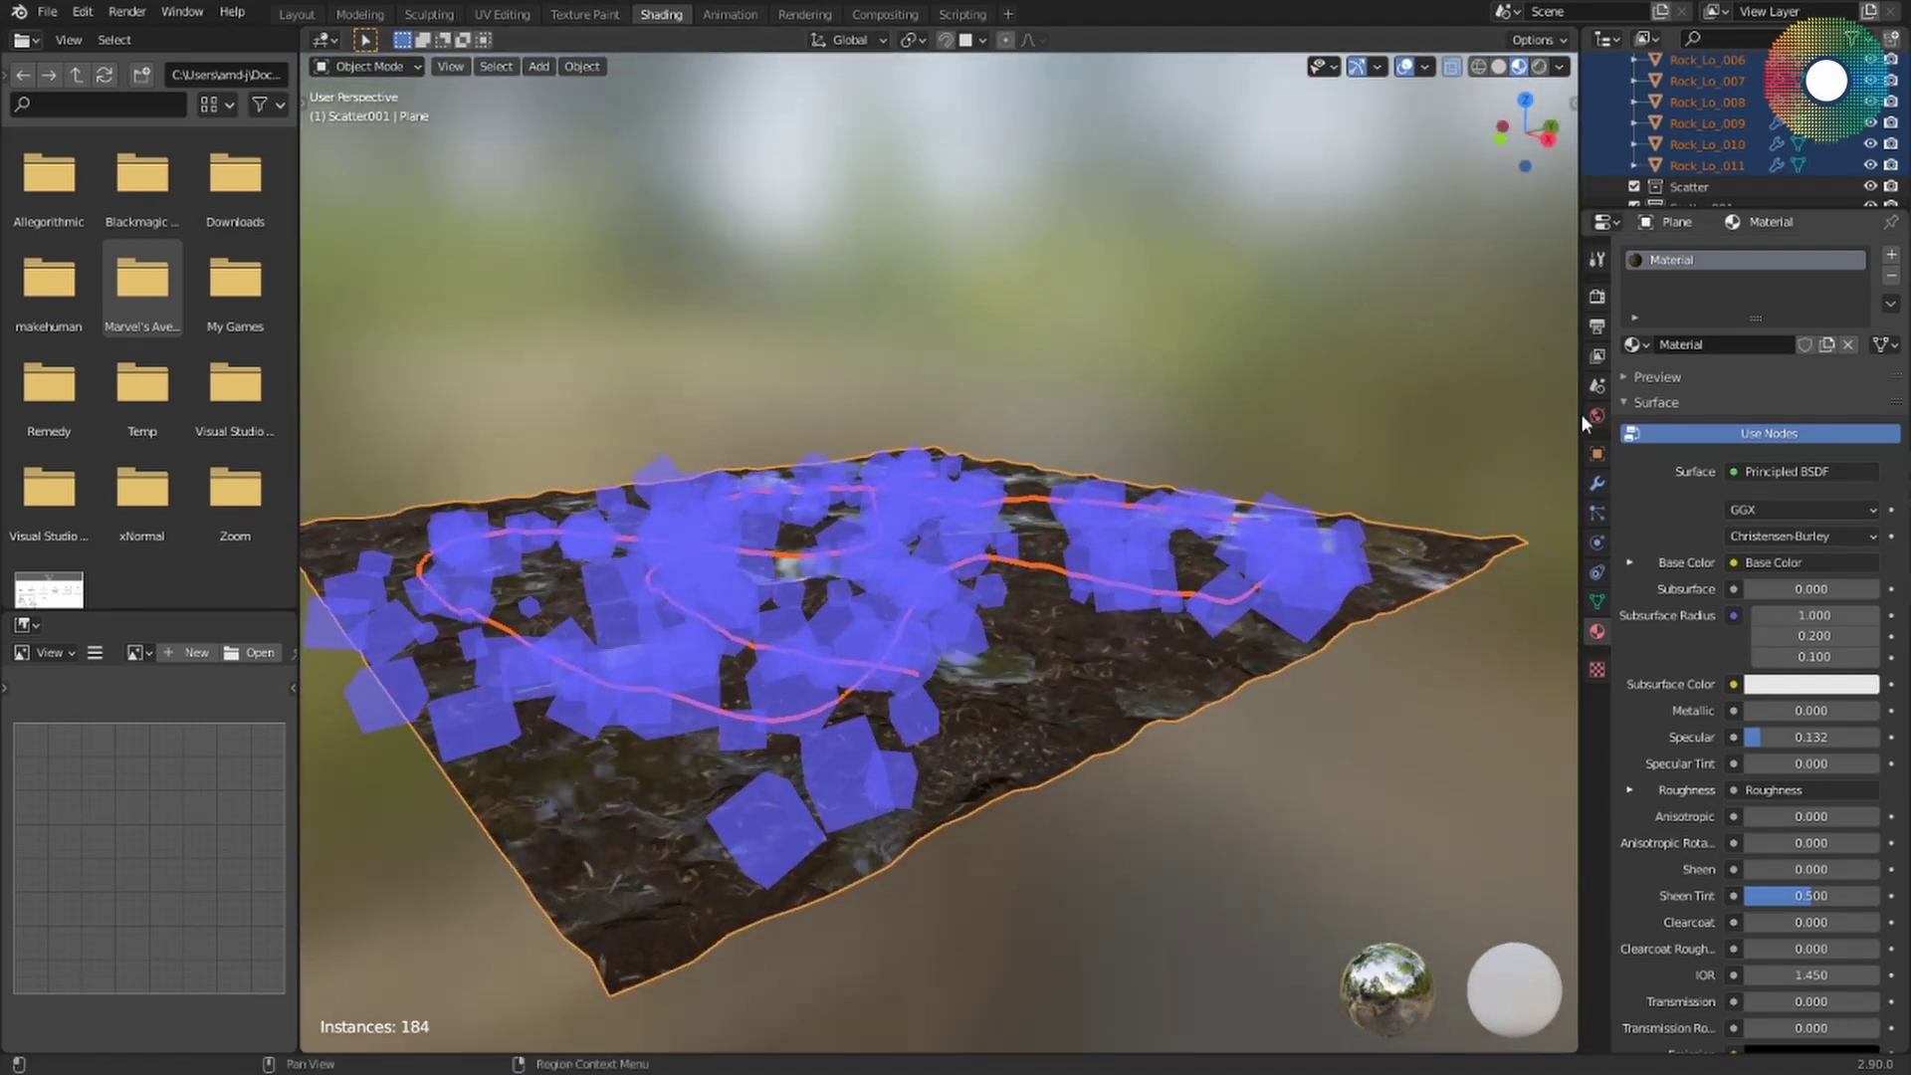
In the Object Scatter settings, raise Density to 18.74 and widen Radius to 130 cm.
click(1597, 259)
click(1631, 478)
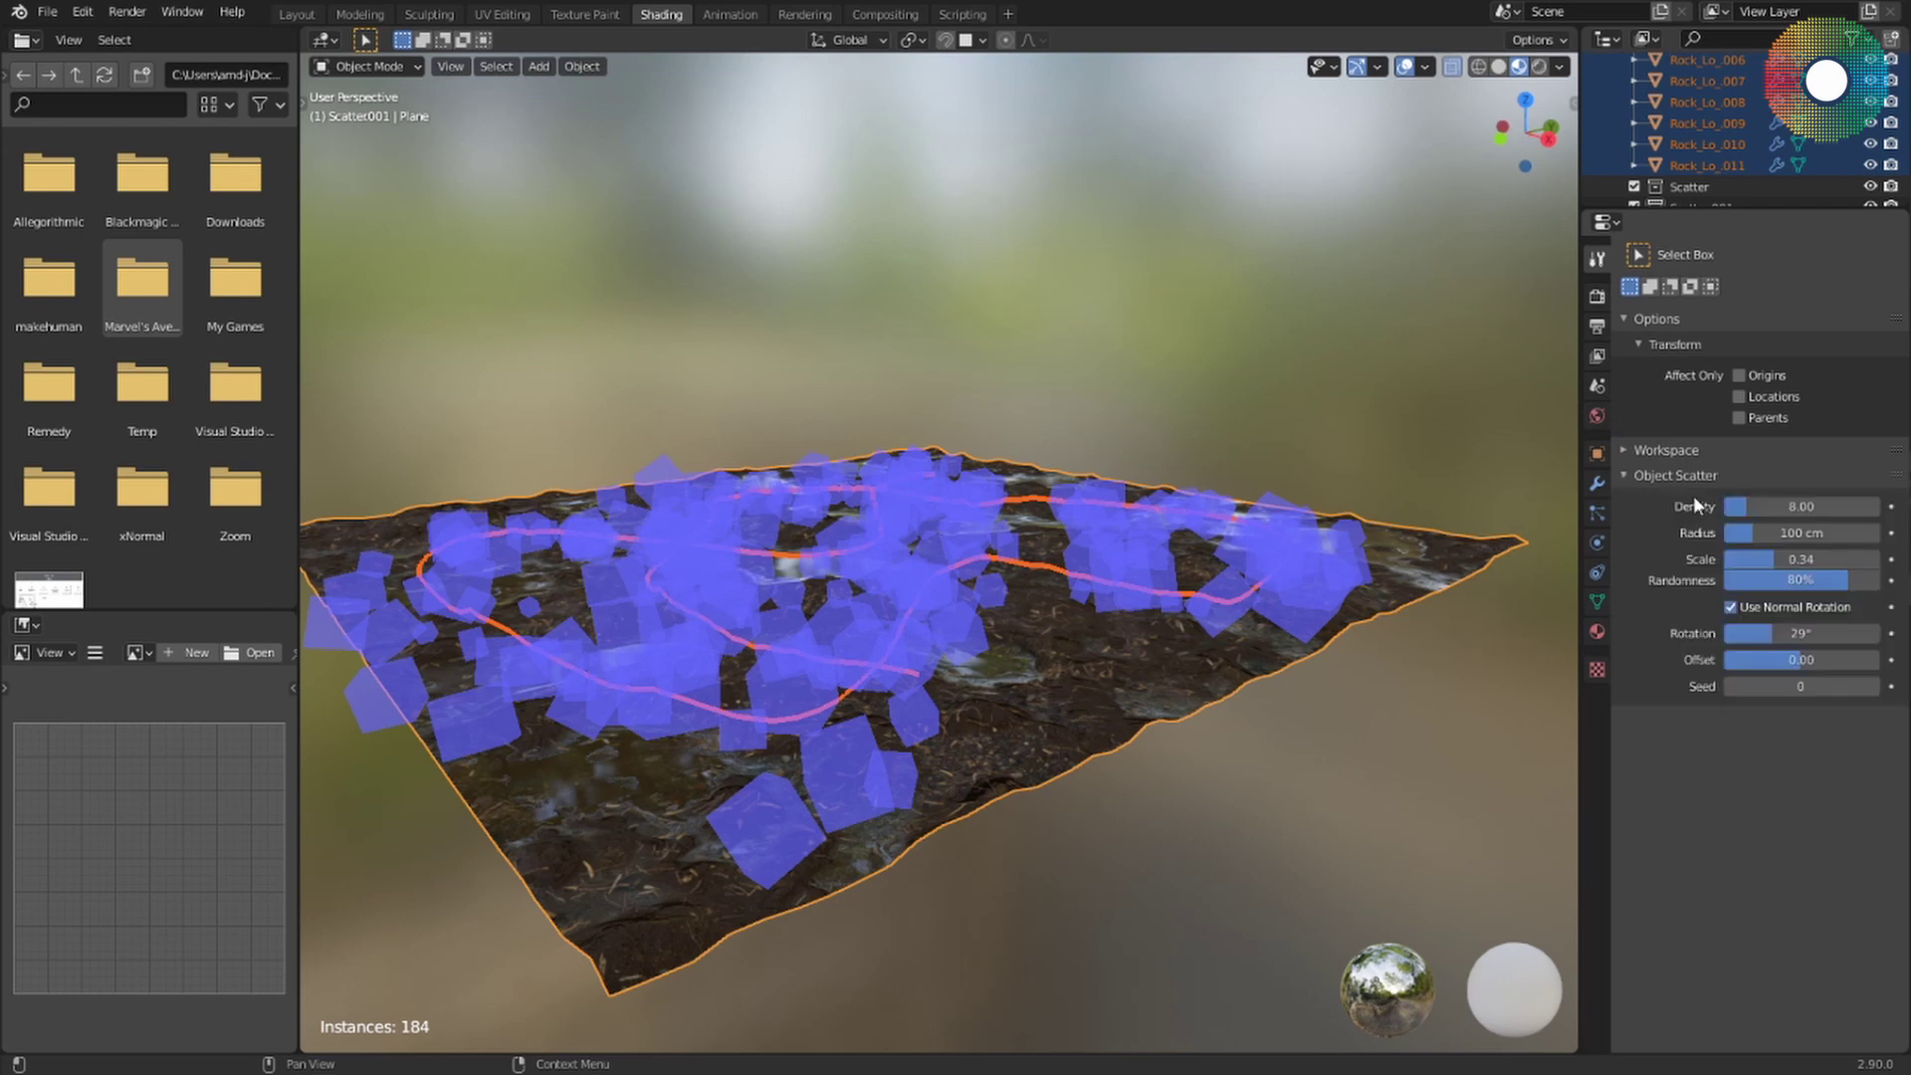
middle_drag(1231, 694, 1108, 505)
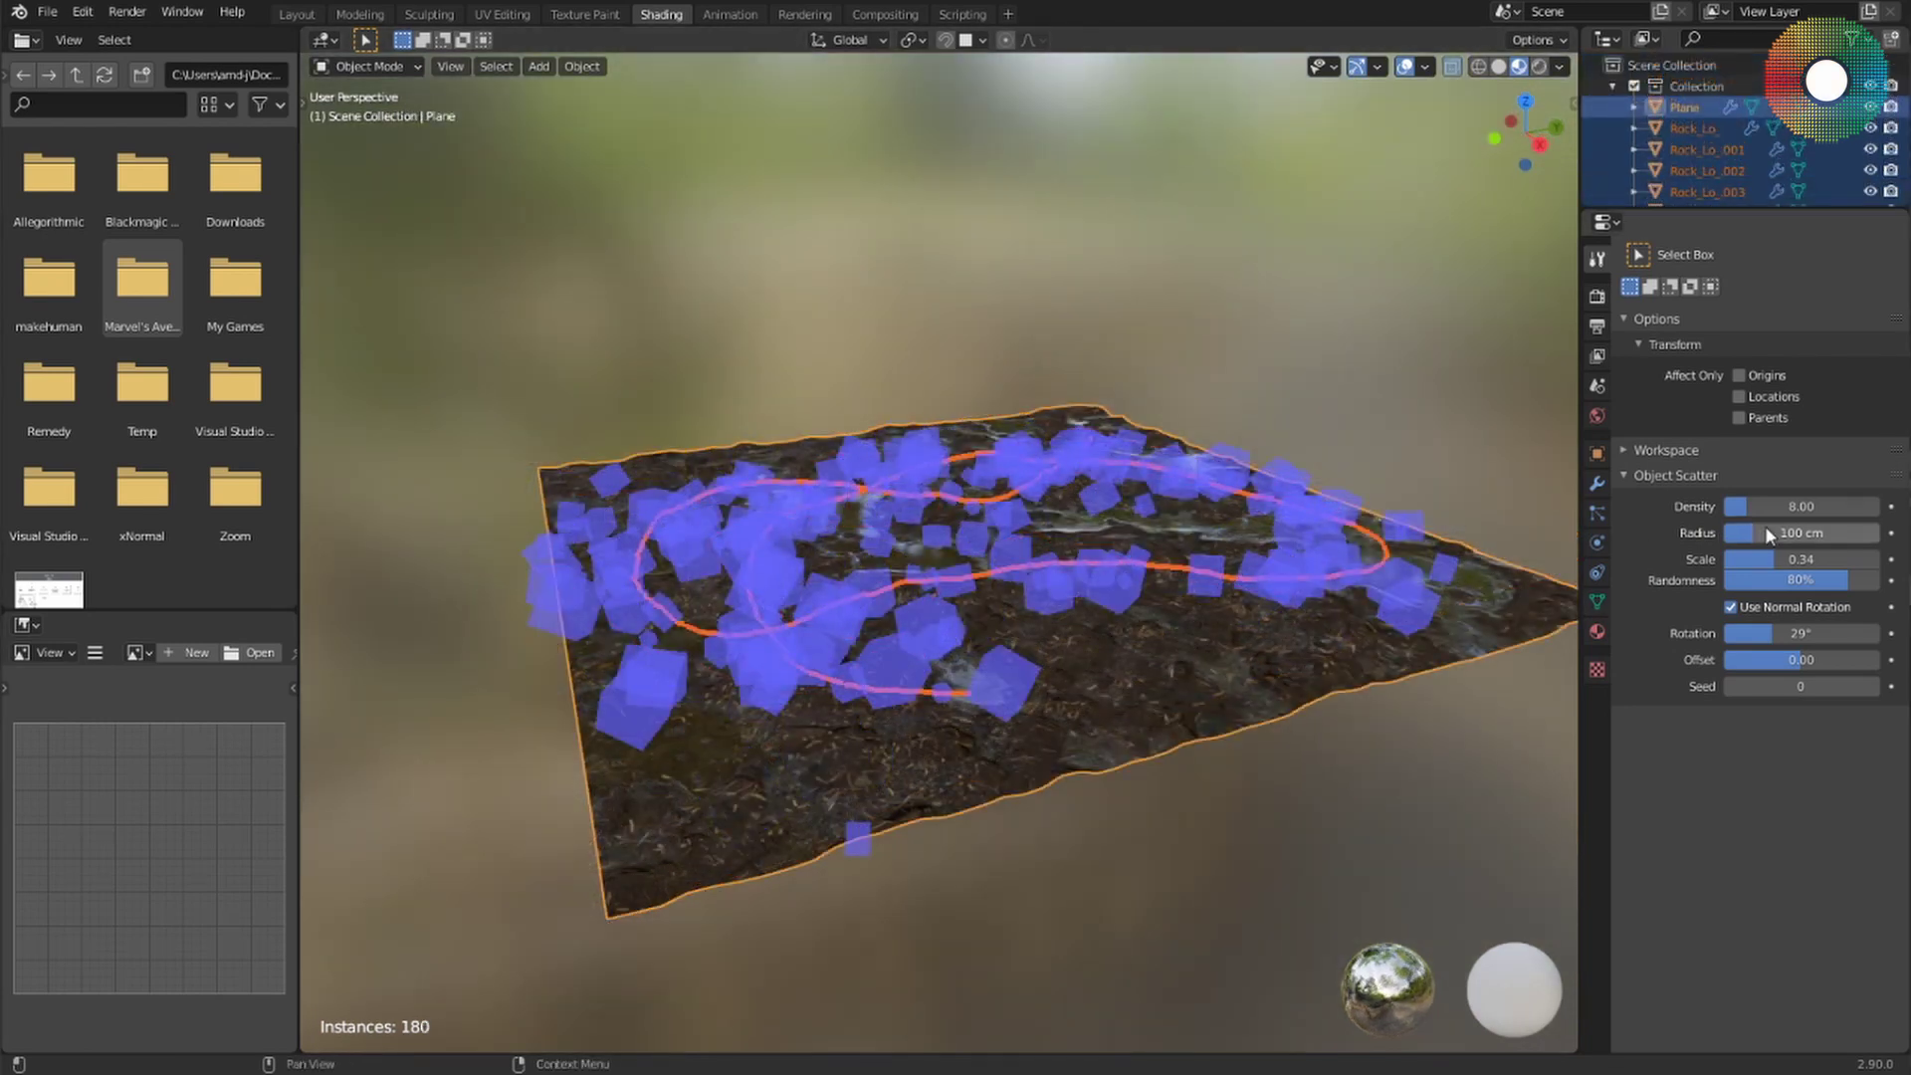
drag(1758, 508, 1839, 508)
middle_drag(1154, 543, 1153, 597)
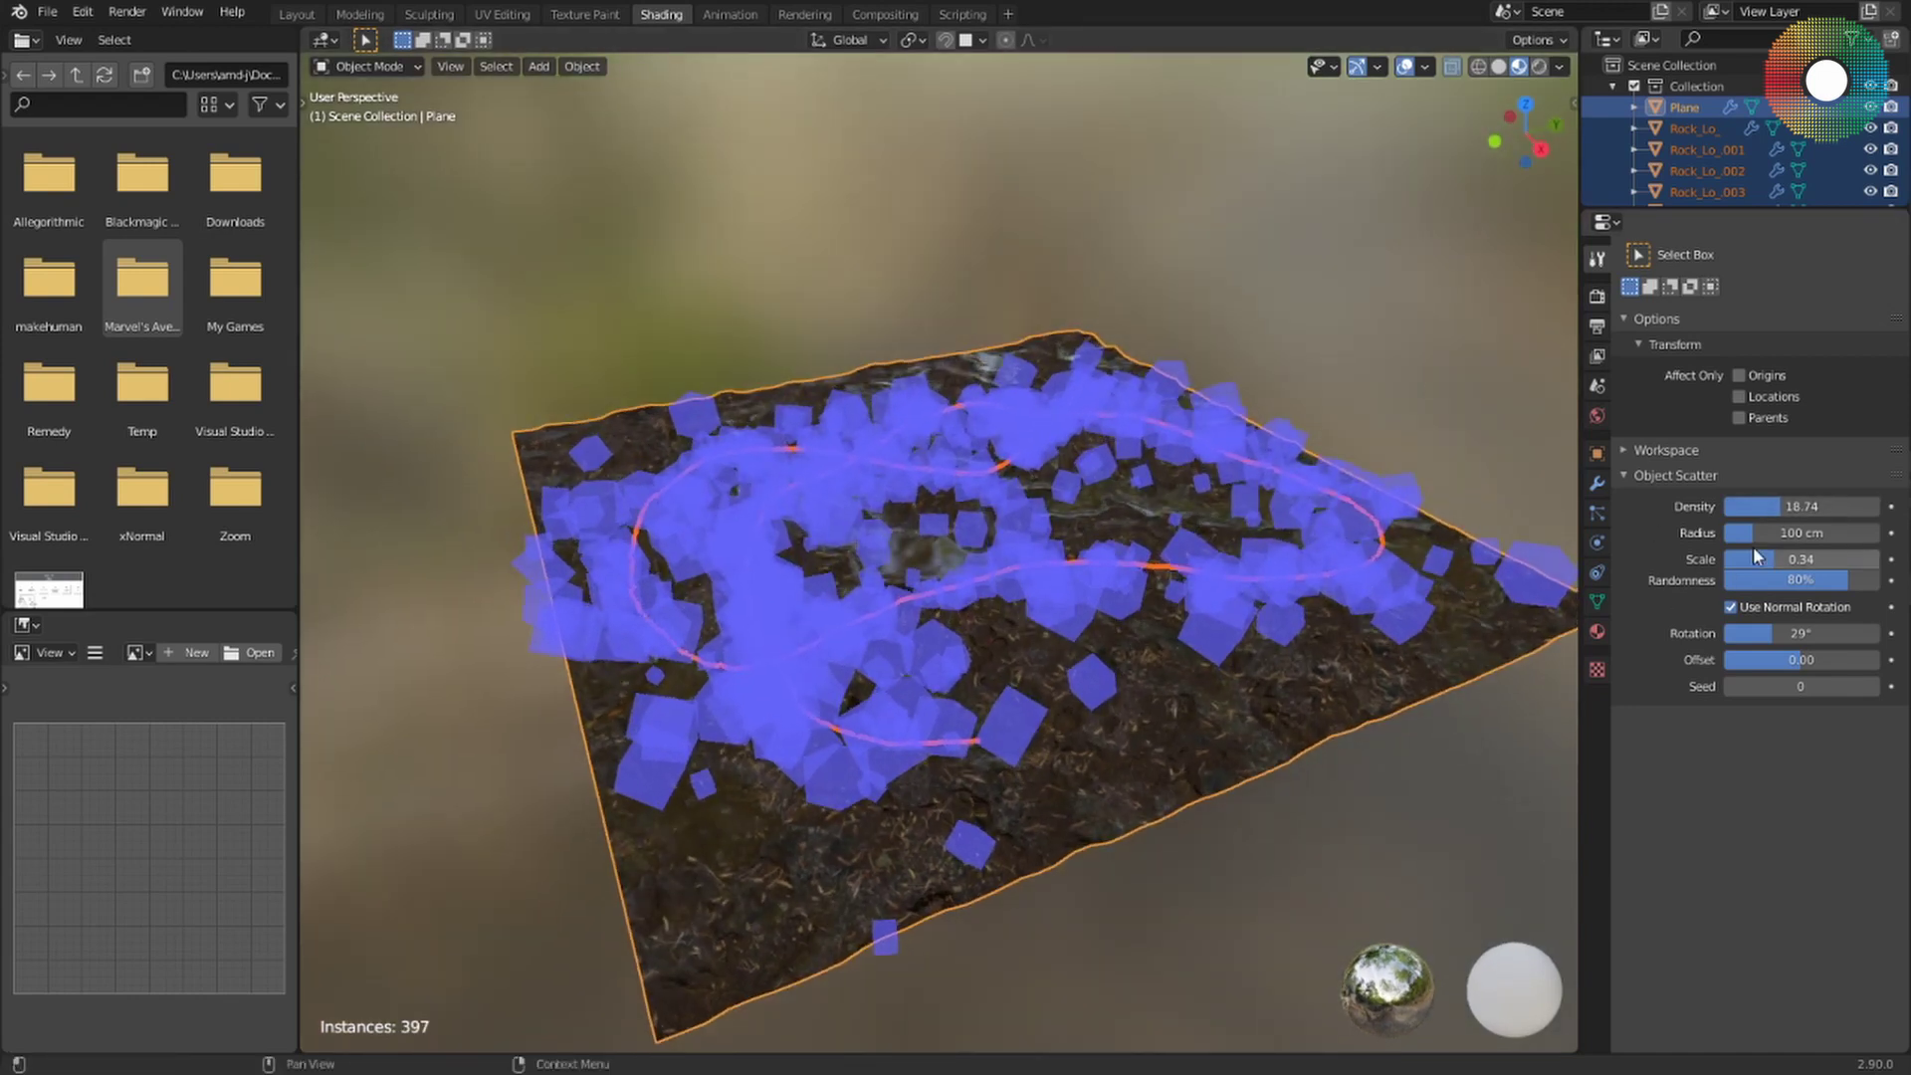
mouse_move(1760, 533)
mouse_down()
mouse_move(1802, 533)
mouse_move(1752, 533)
mouse_move(1835, 581)
mouse_move(1808, 580)
mouse_move(1881, 583)
mouse_move(1819, 583)
mouse_move(1804, 634)
mouse_up()
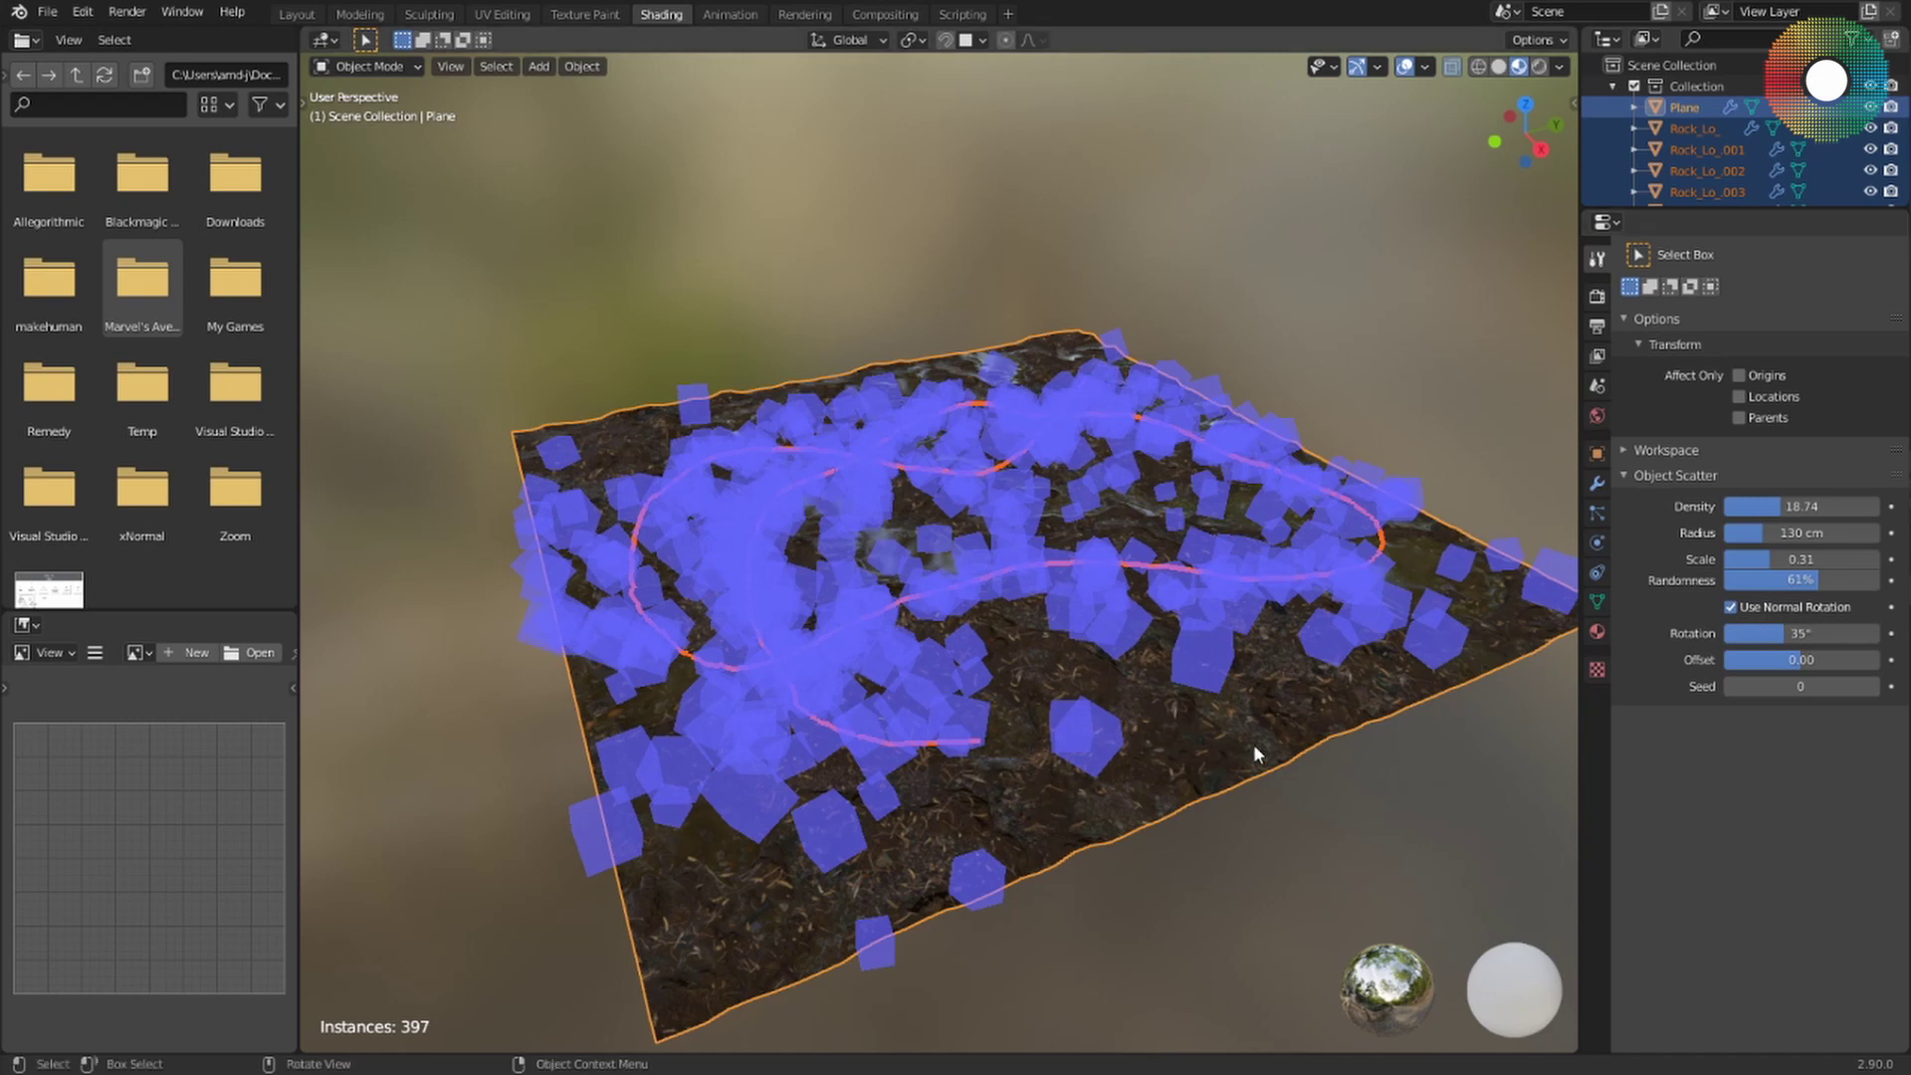
Give the scattered instances an Offset of -0.04 and review the preview.
middle_drag(1236, 745, 1214, 702)
scroll(1103, 753, up, 5)
scroll(1103, 752, down, 4)
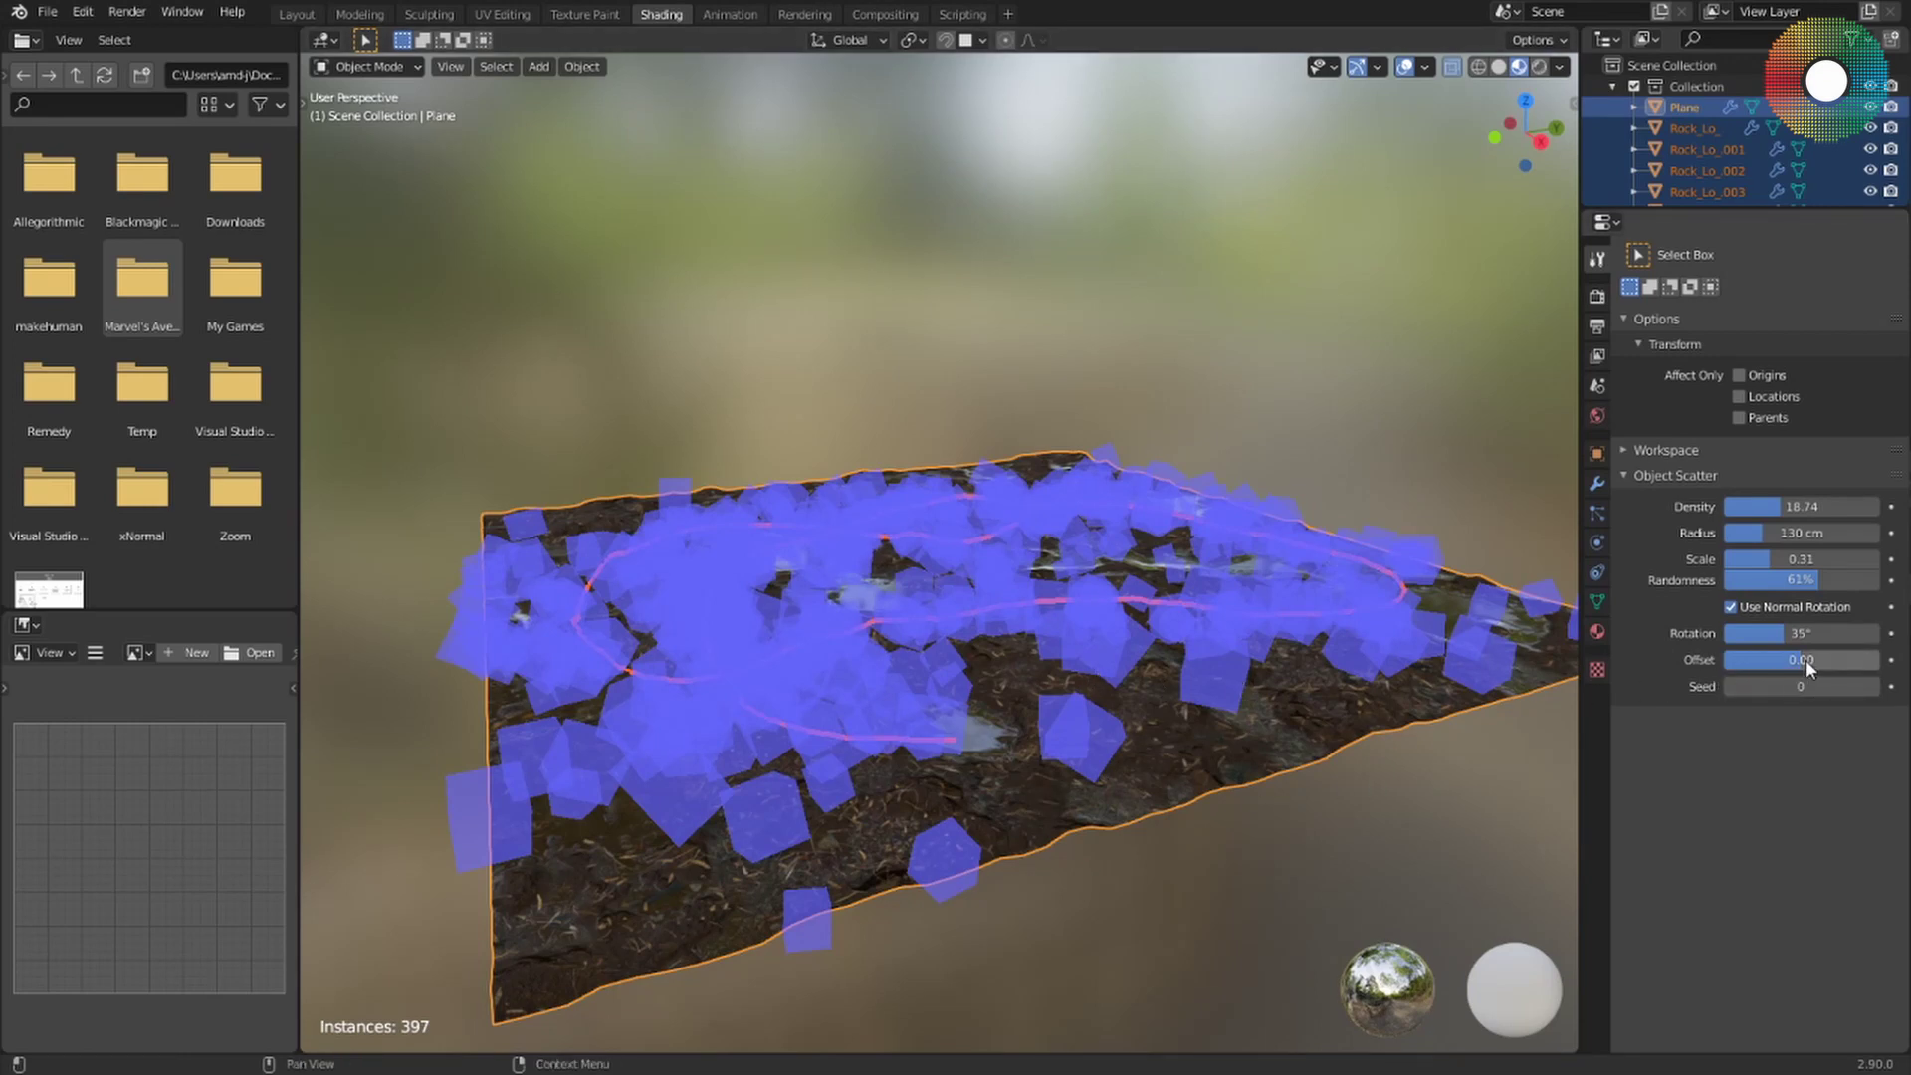
middle_drag(1445, 708, 1237, 722)
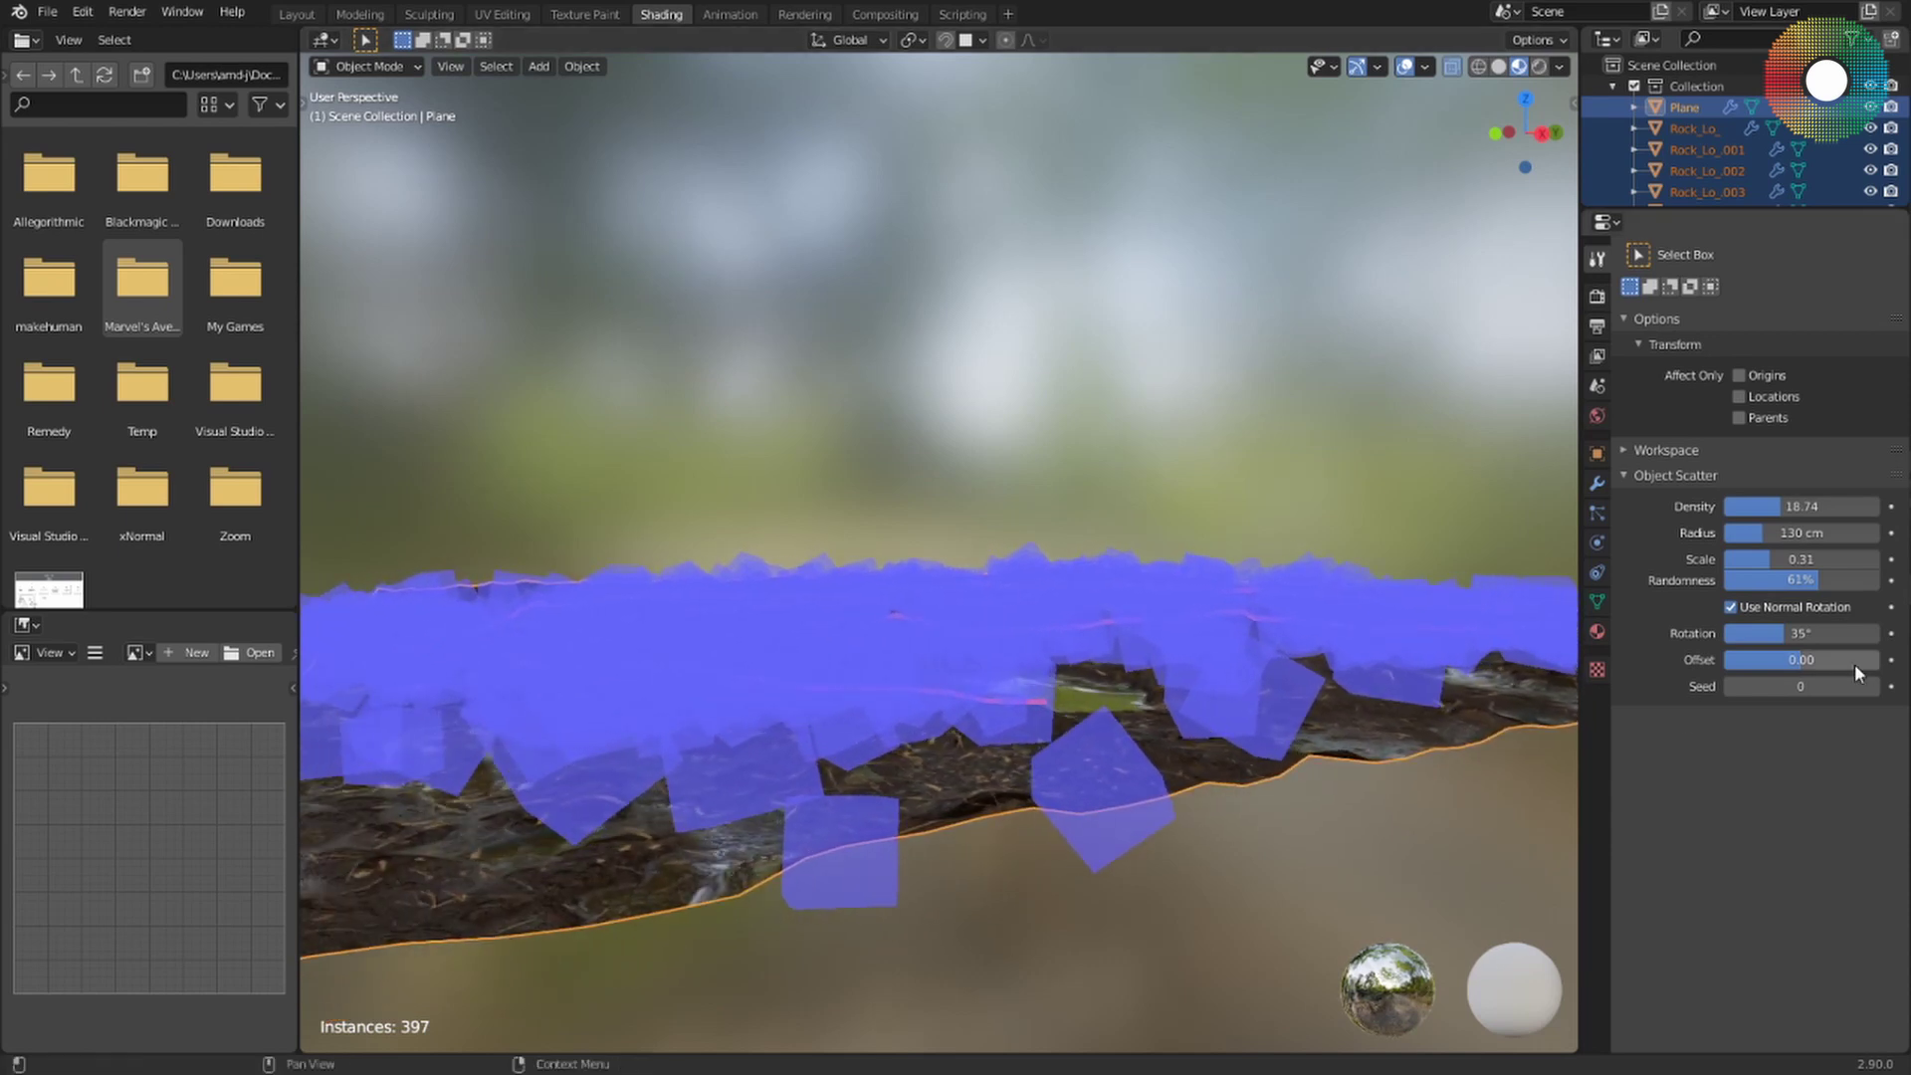
mouse_move(1806, 659)
mouse_down()
mouse_move(1770, 660)
mouse_move(1813, 659)
mouse_up()
middle_drag(1250, 685, 1463, 714)
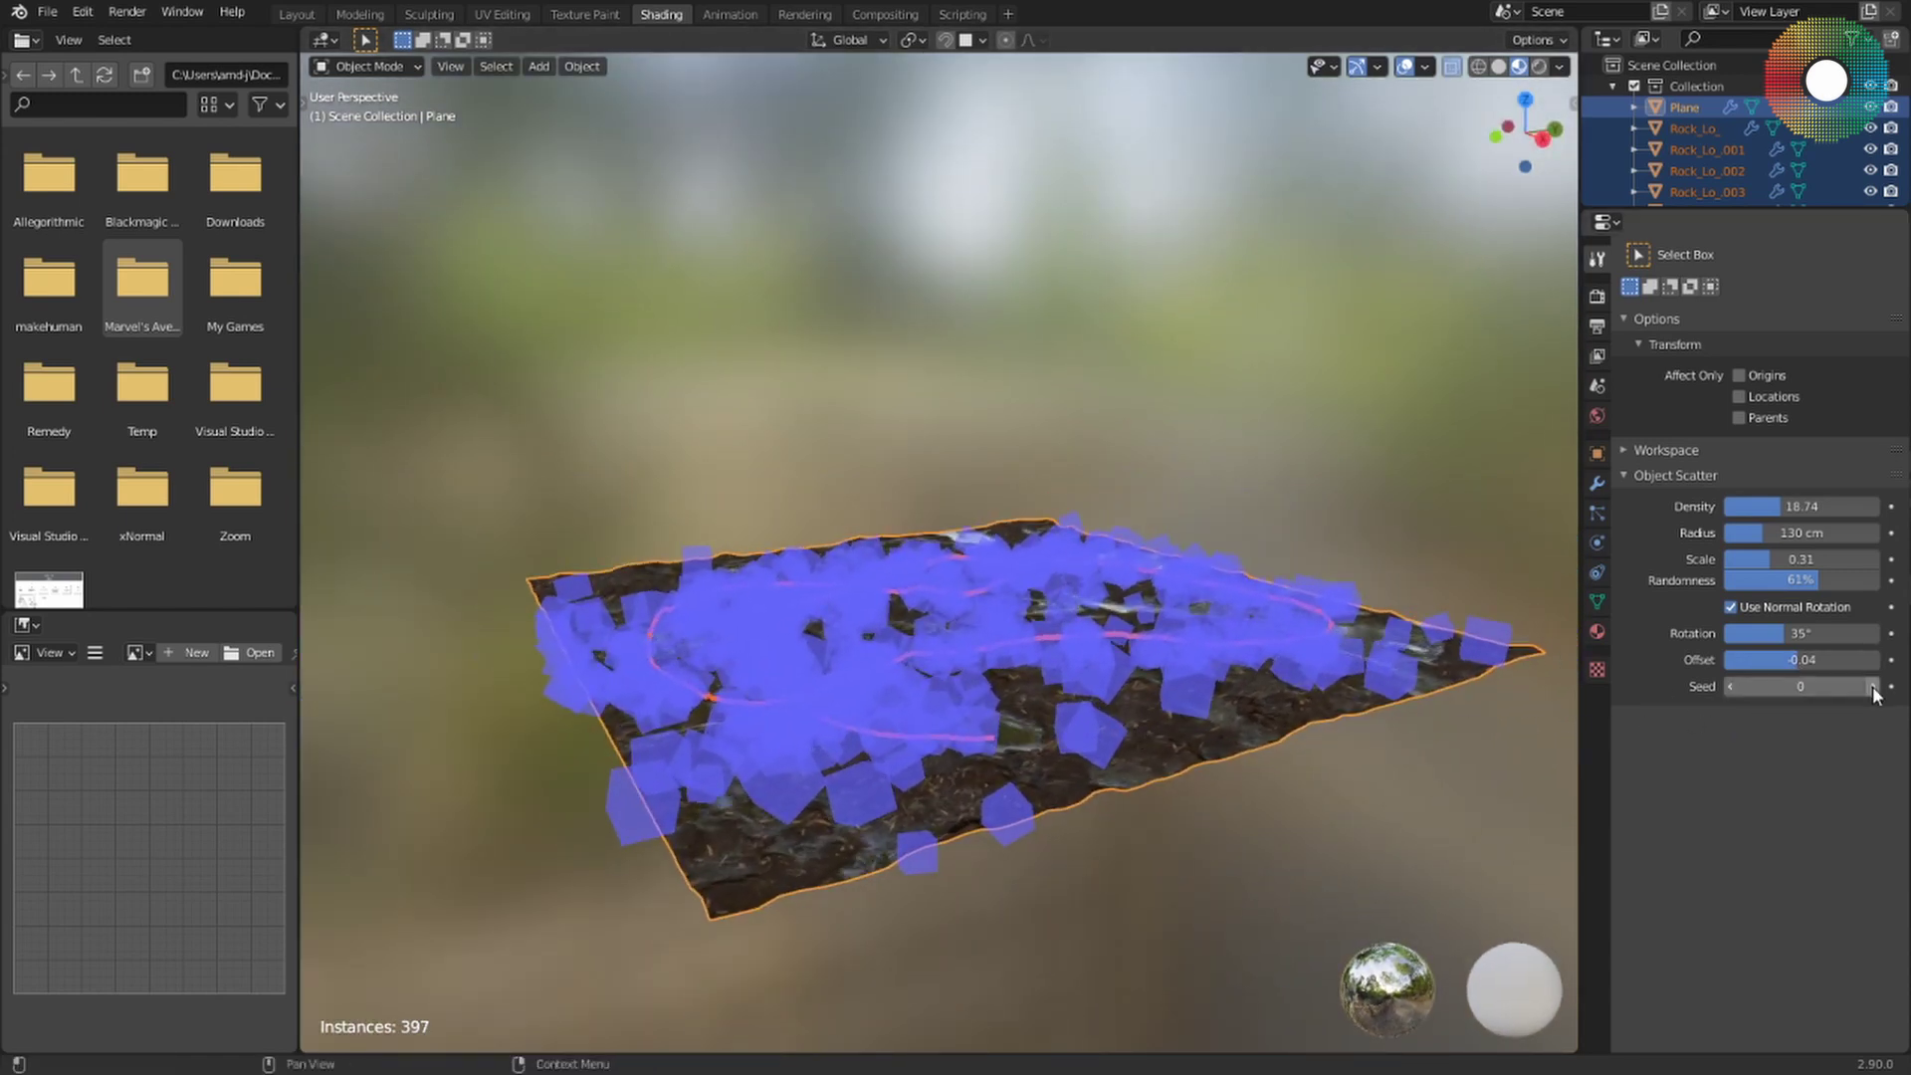
middle_drag(1258, 709, 1210, 727)
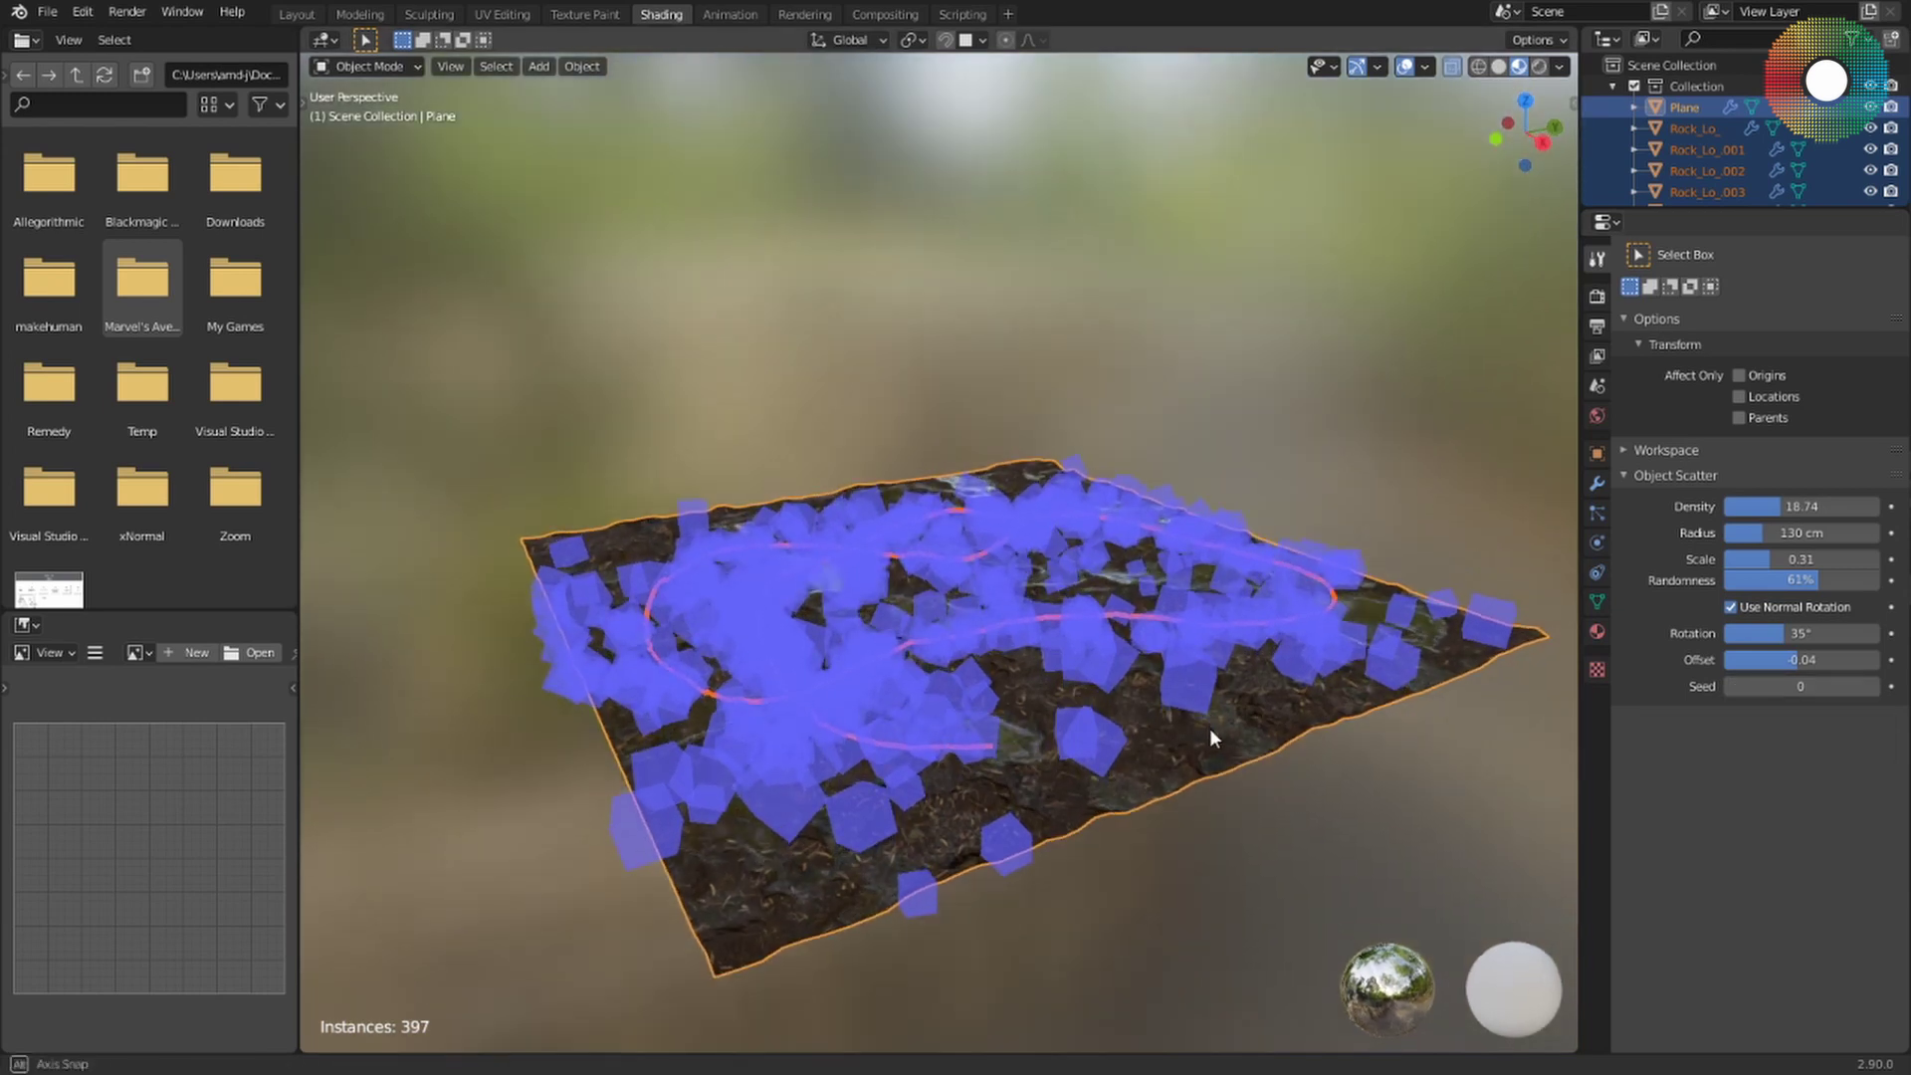
Raise the scatter Seed to 3 and lower Density to 12.03.
click(1872, 687)
click(1872, 686)
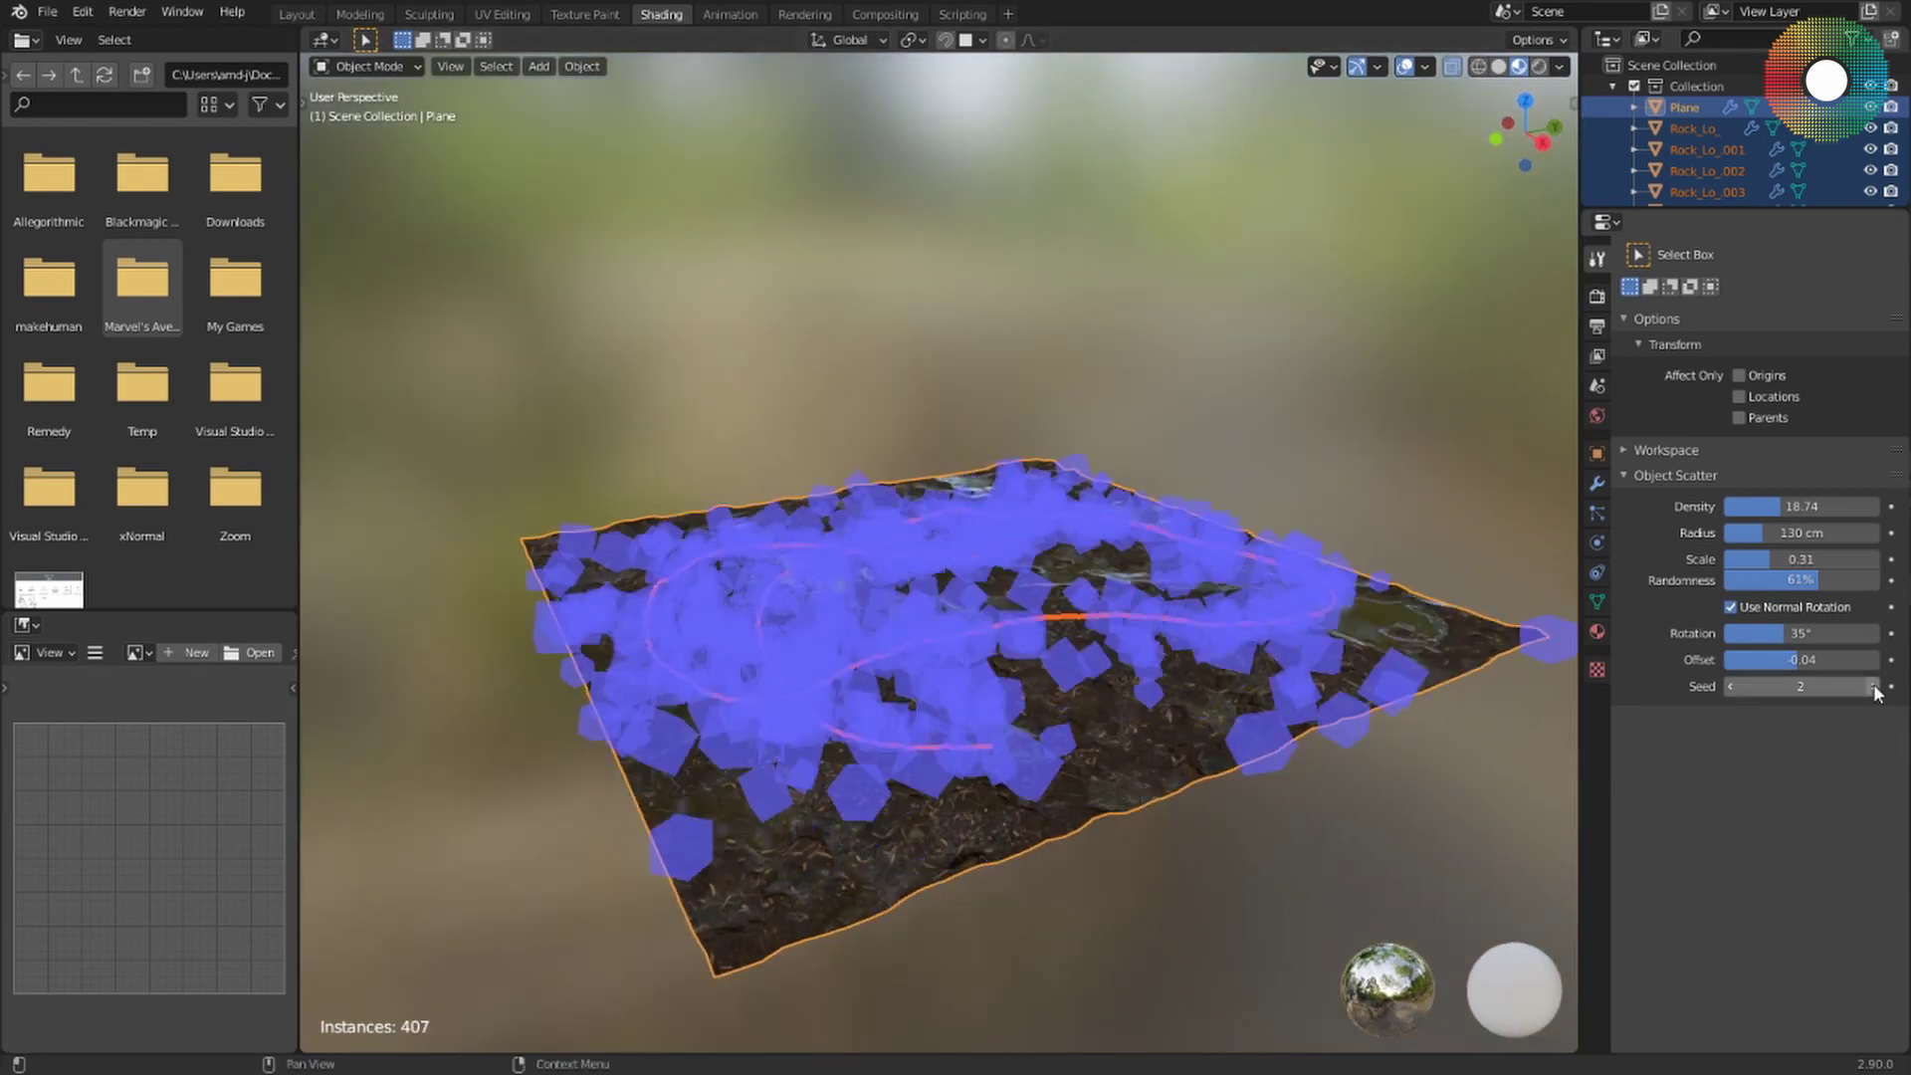
click(1872, 687)
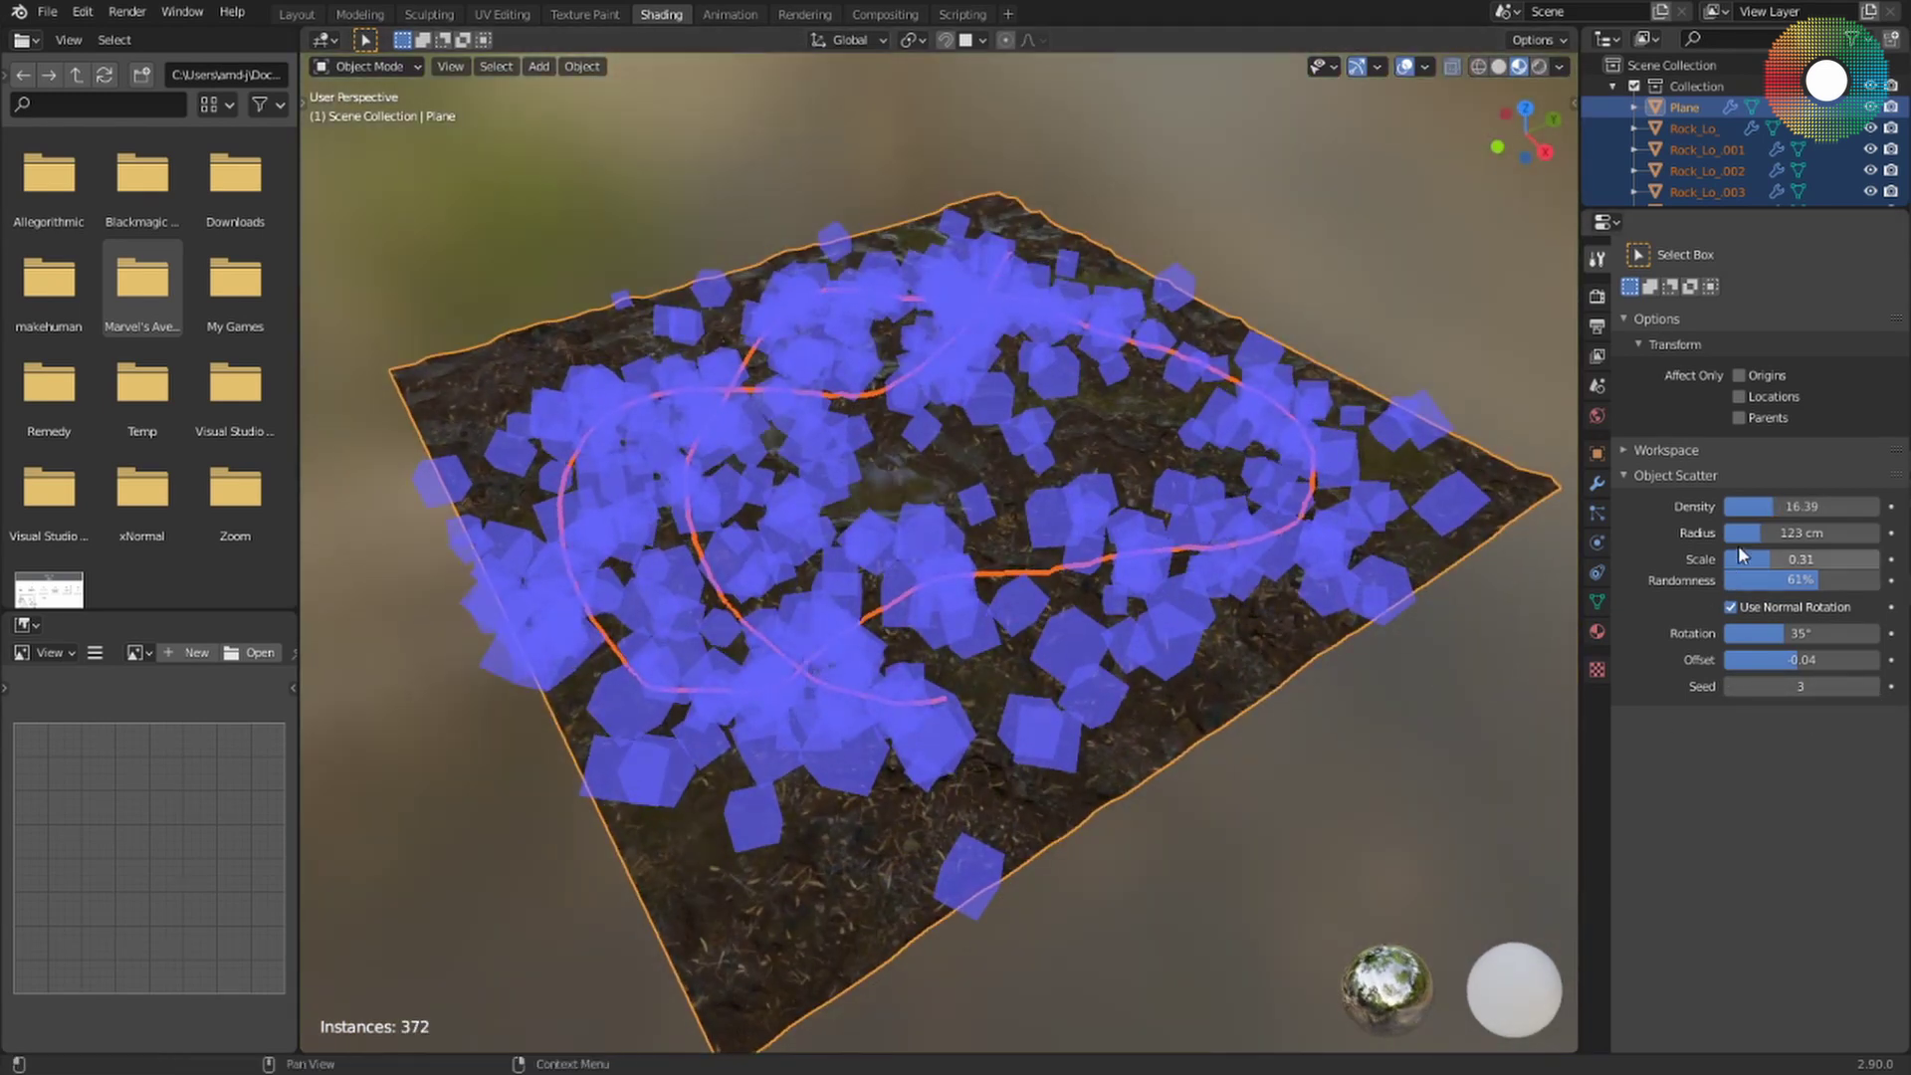
mouse_move(1772, 504)
mouse_down()
mouse_move(1792, 536)
mouse_move(1822, 536)
mouse_move(1778, 540)
mouse_up()
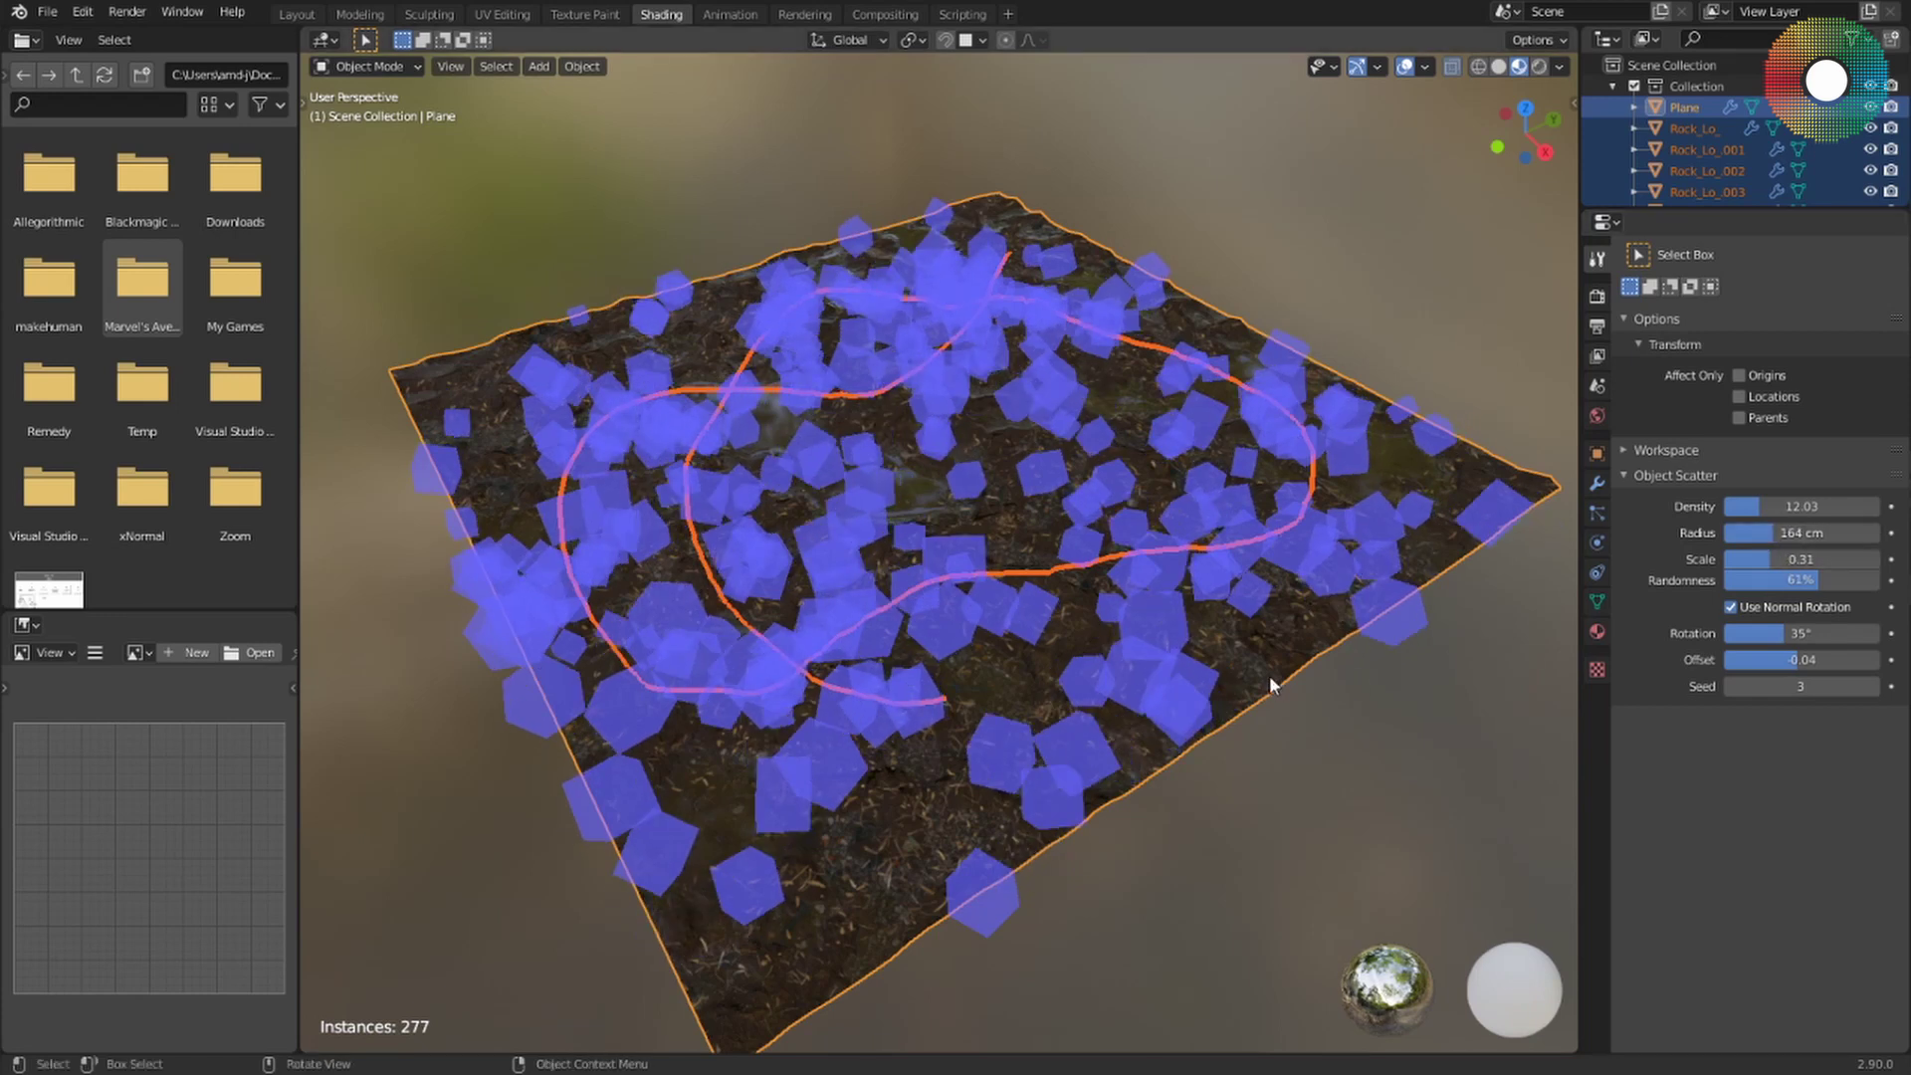
middle_drag(1267, 670, 1223, 605)
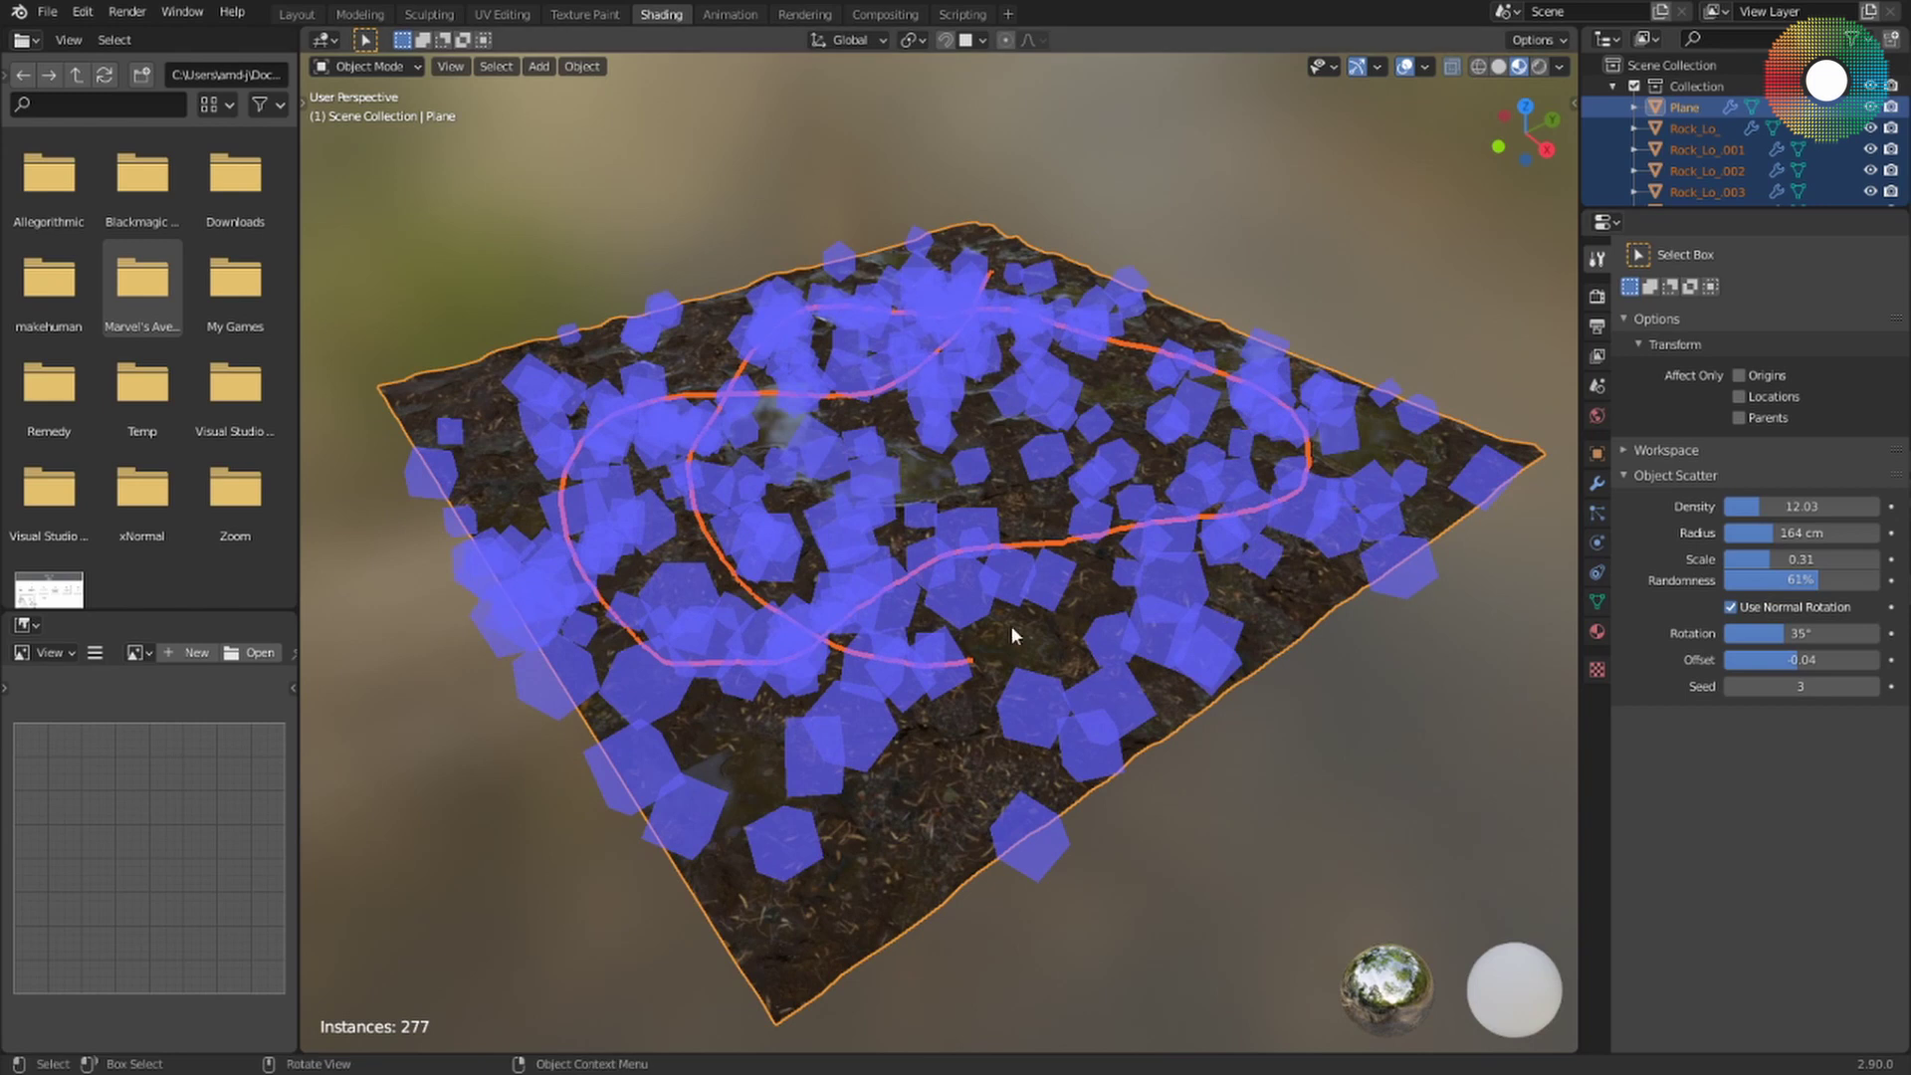
Confirm the scatter so real rocks cover the muddy plane.
key(Return)
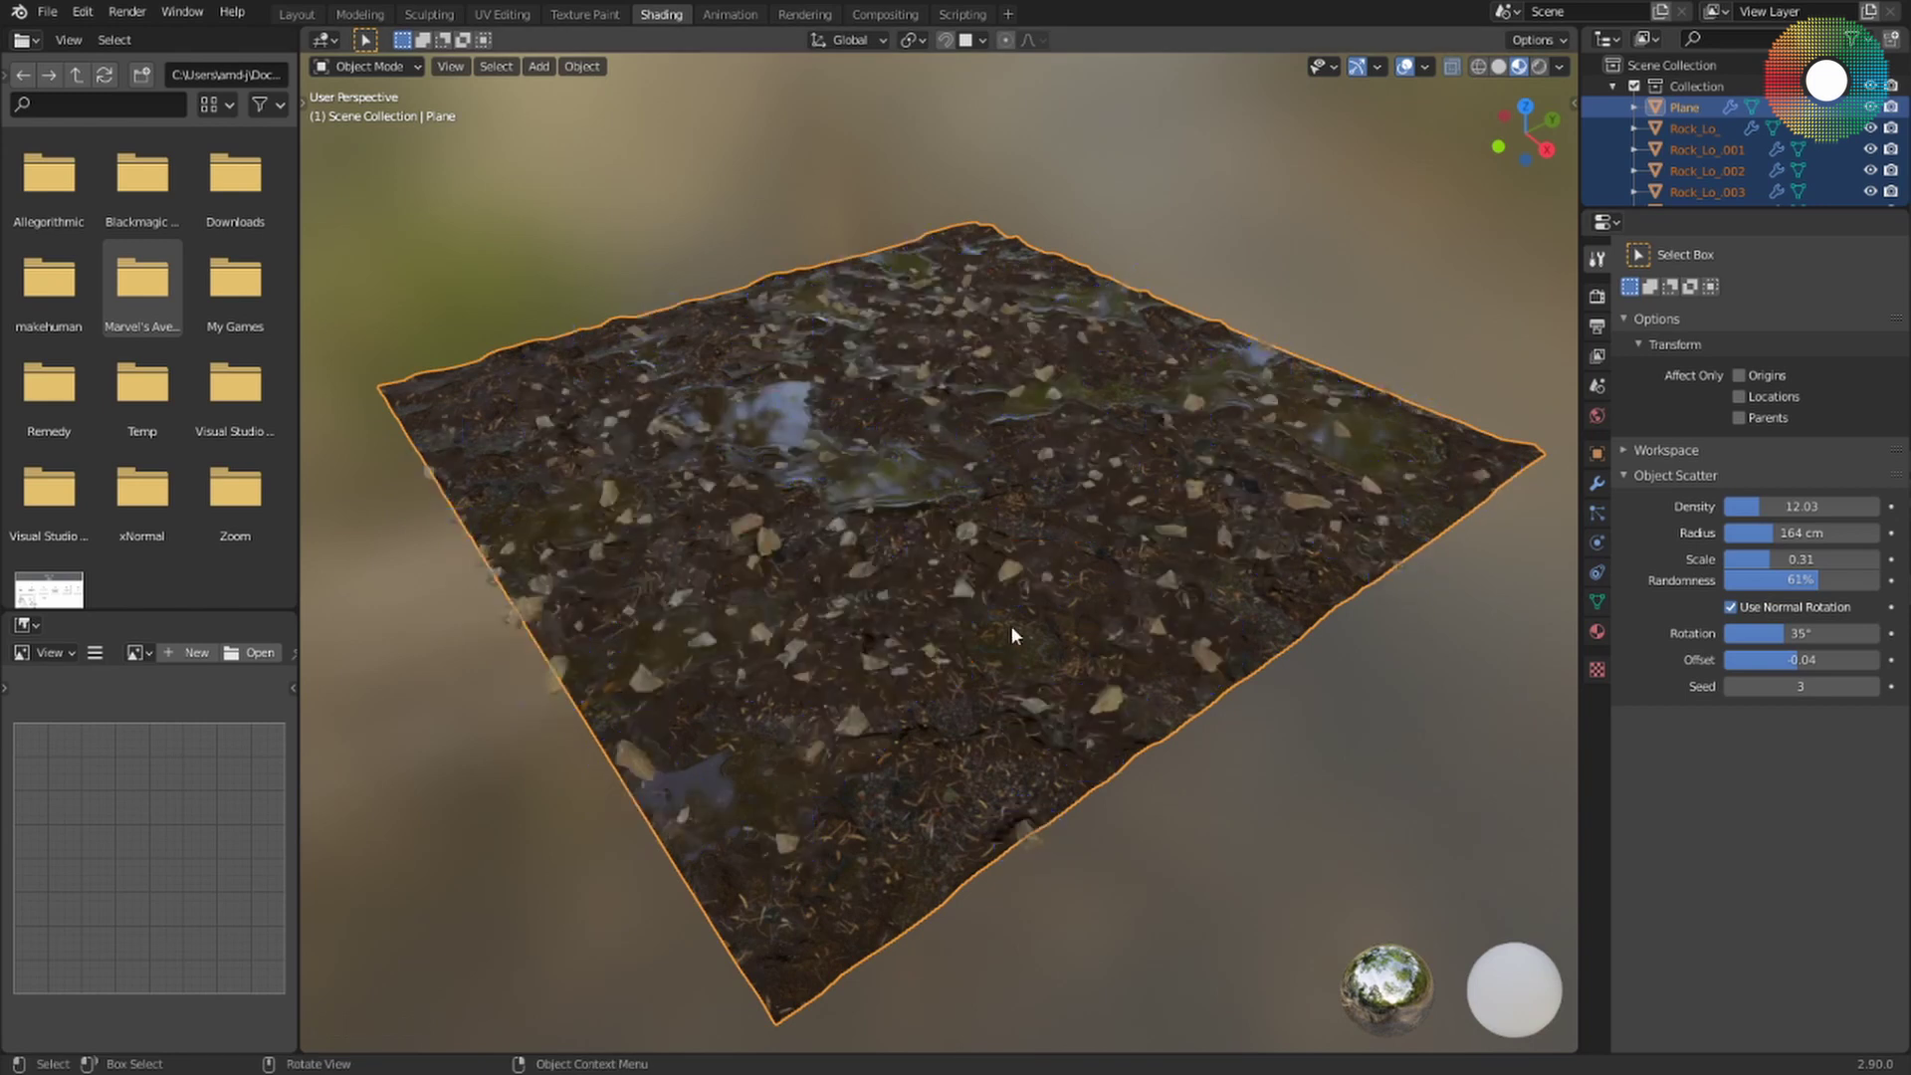
mouse_move(1011, 626)
middle_down()
mouse_move(1008, 642)
mouse_move(954, 621)
middle_up()
scroll(935, 637, up, 3)
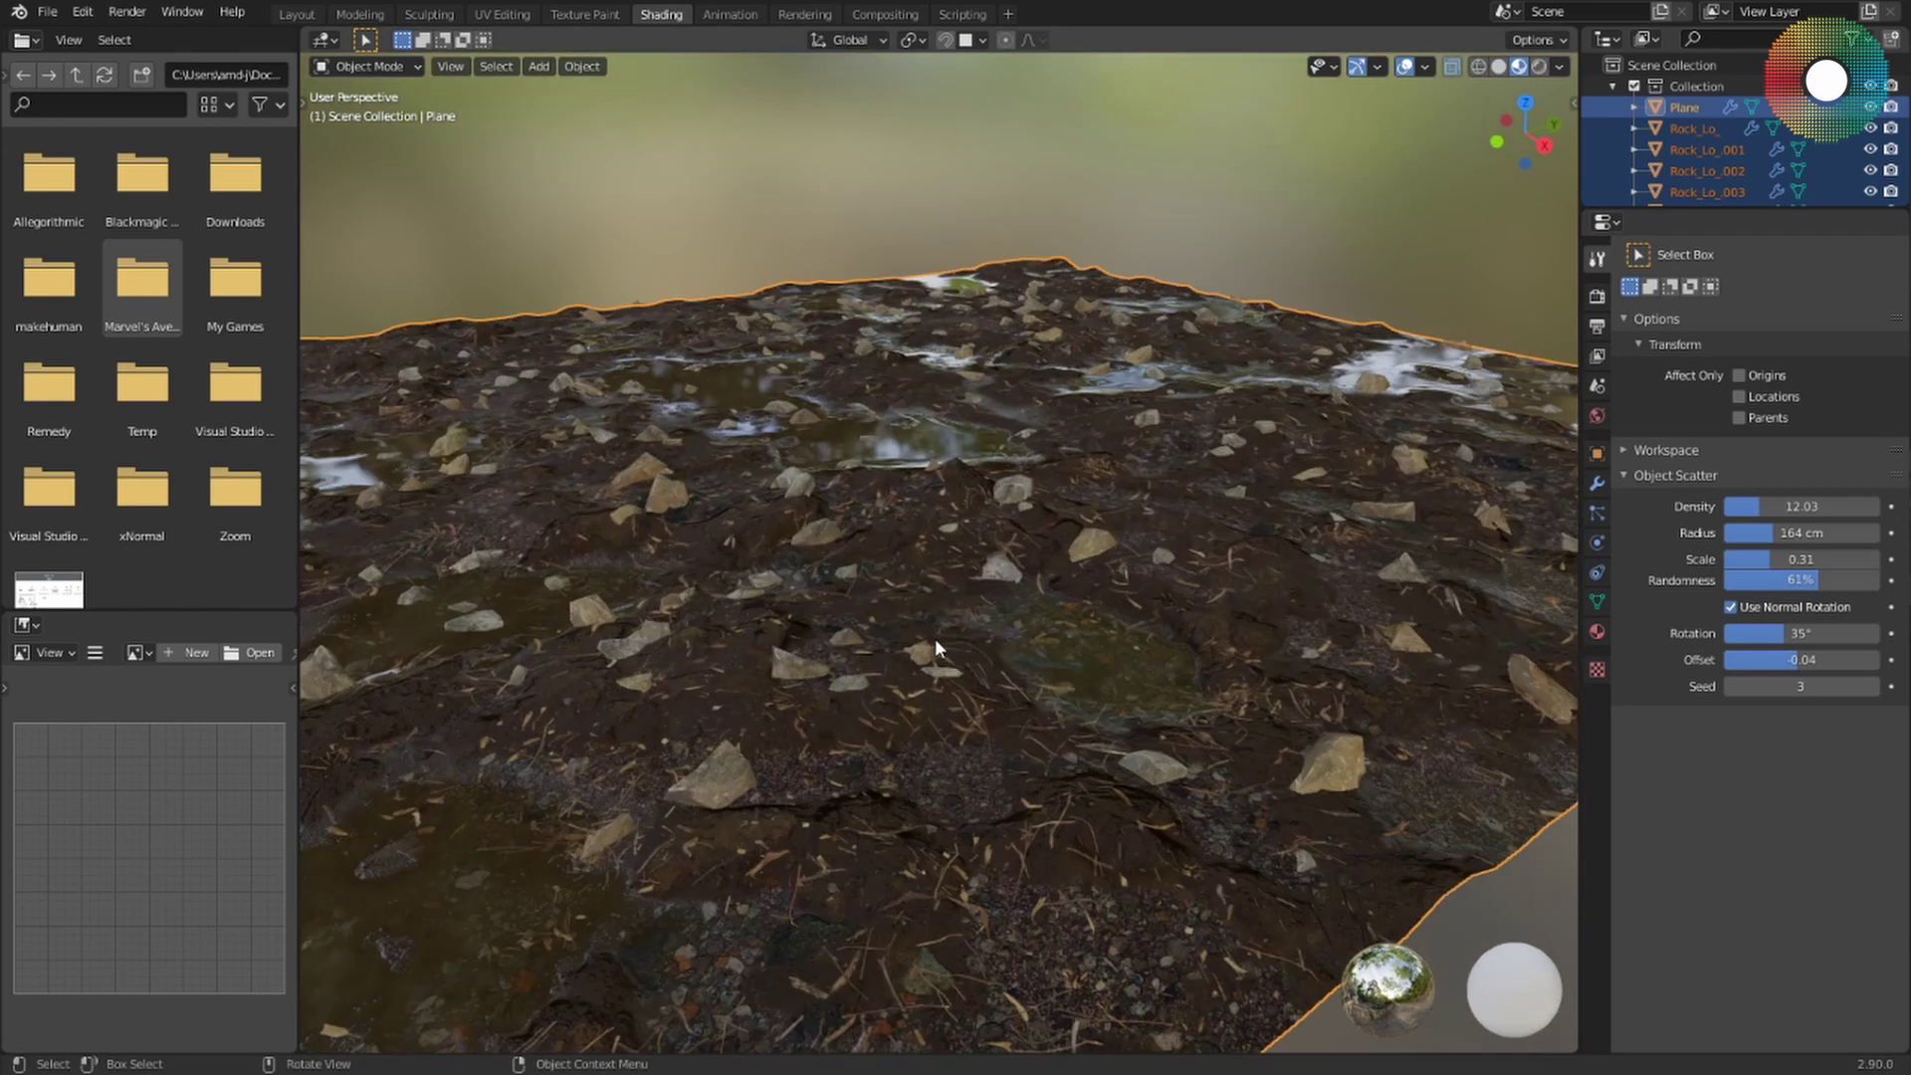
scroll(935, 641, down, 1)
scroll(1234, 627, down, 1)
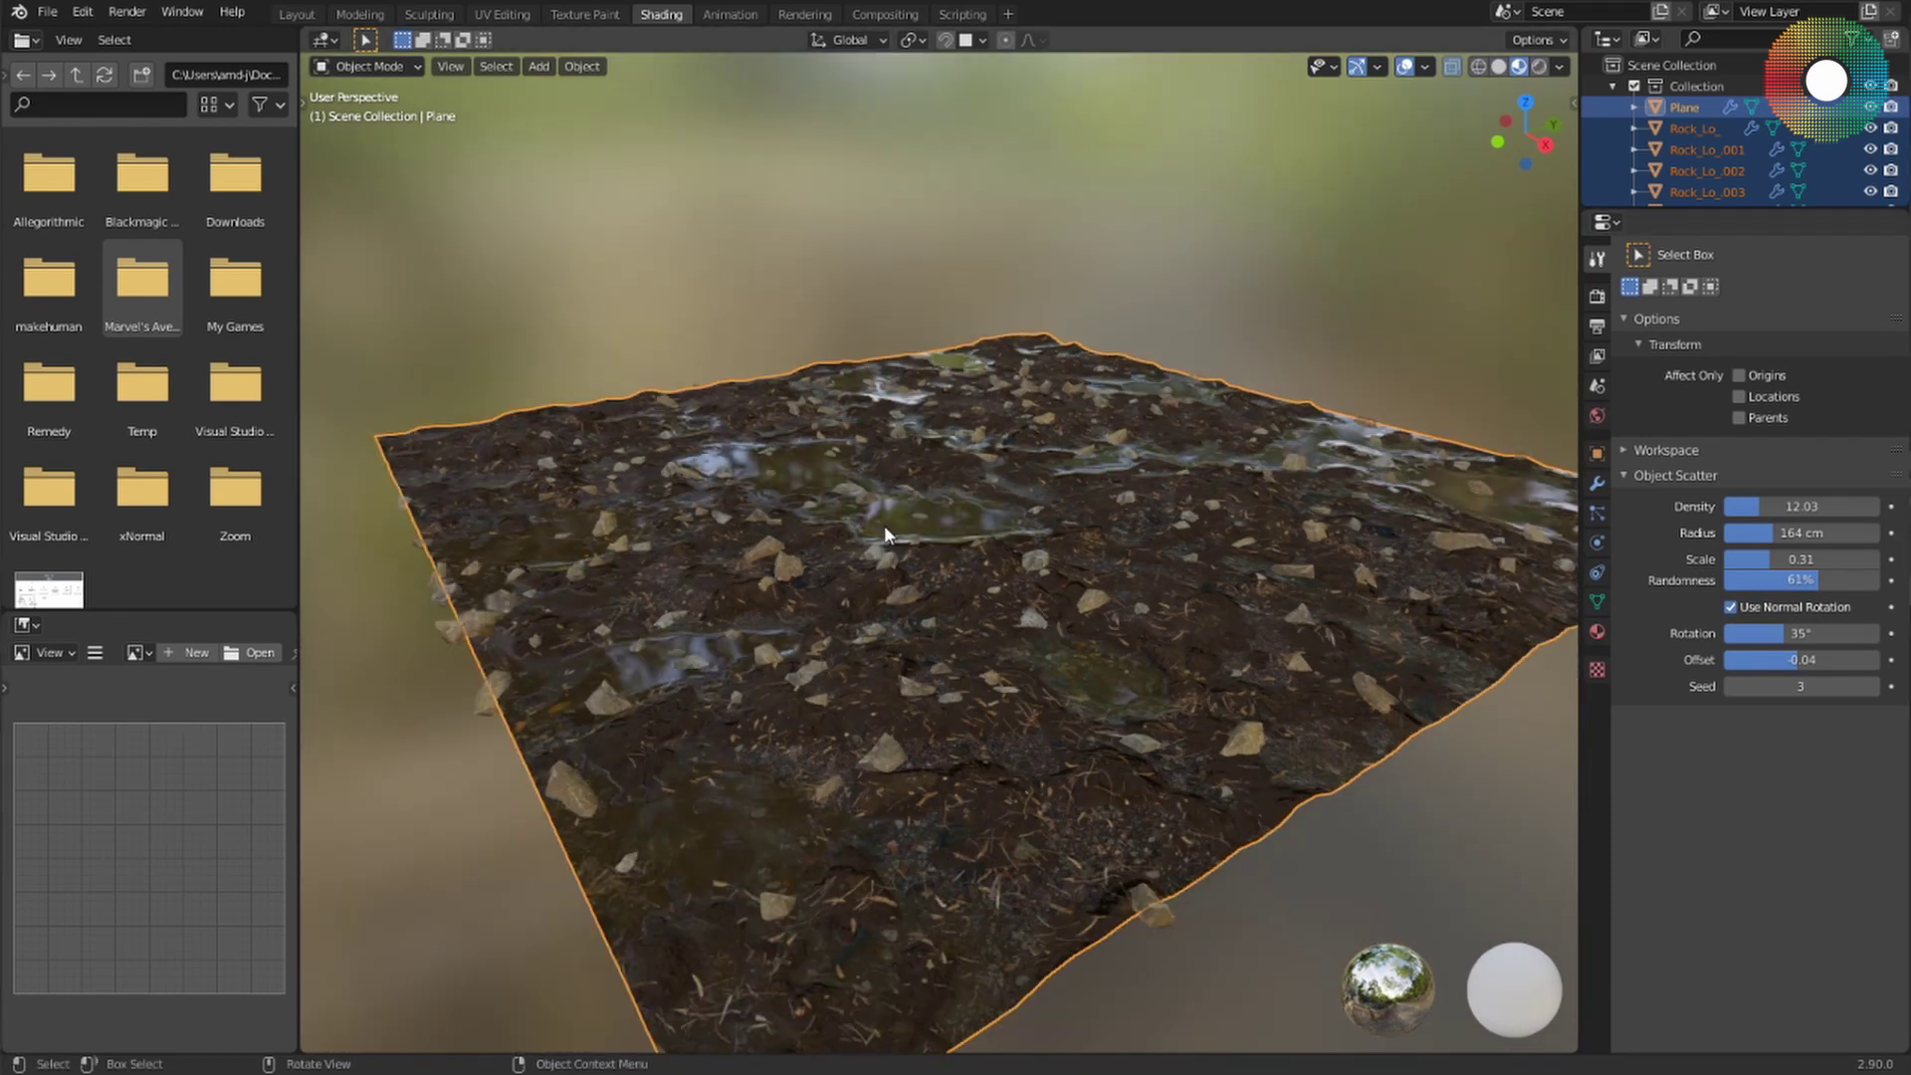
scroll(898, 522, down, 6)
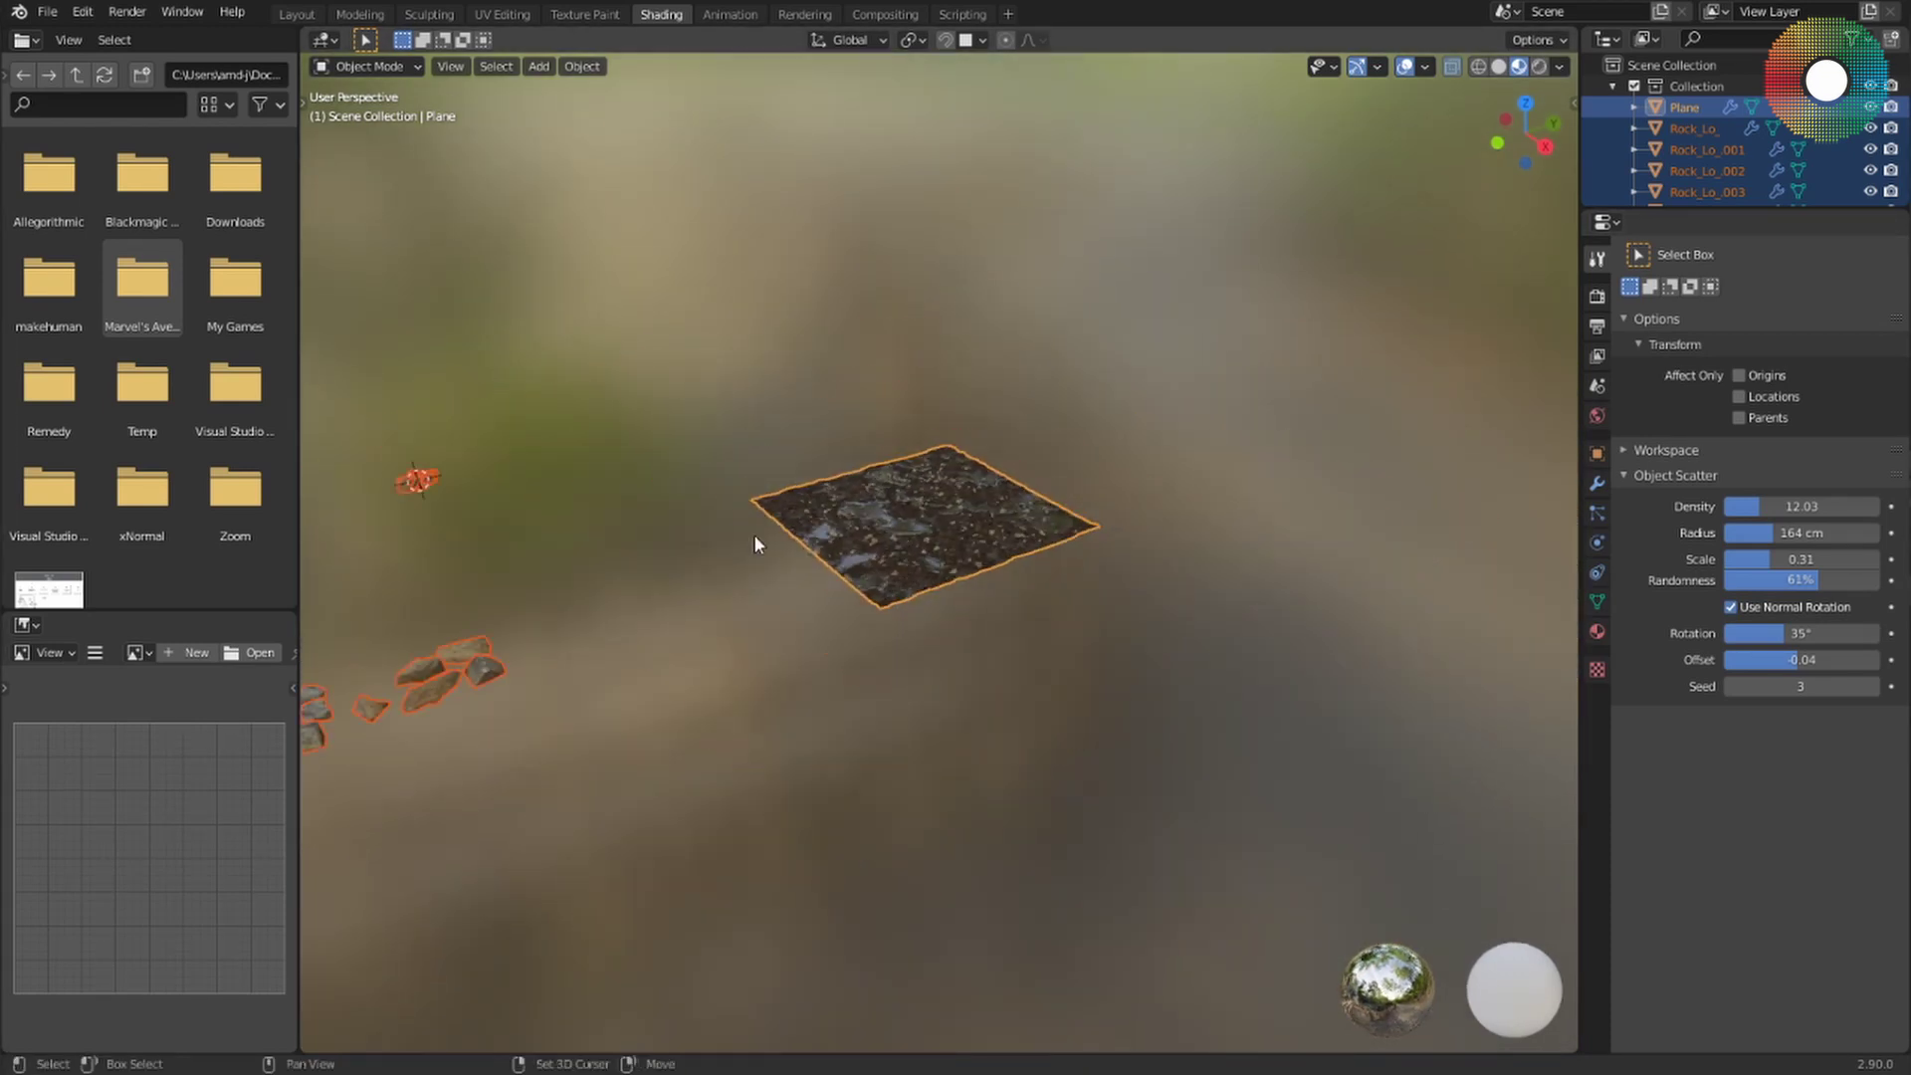
Clear the selection and box-select the Rock_Lo_009 Duplicator empty.
shift+middle_drag(846, 551, 963, 576)
click(584, 670)
drag(517, 603, 924, 818)
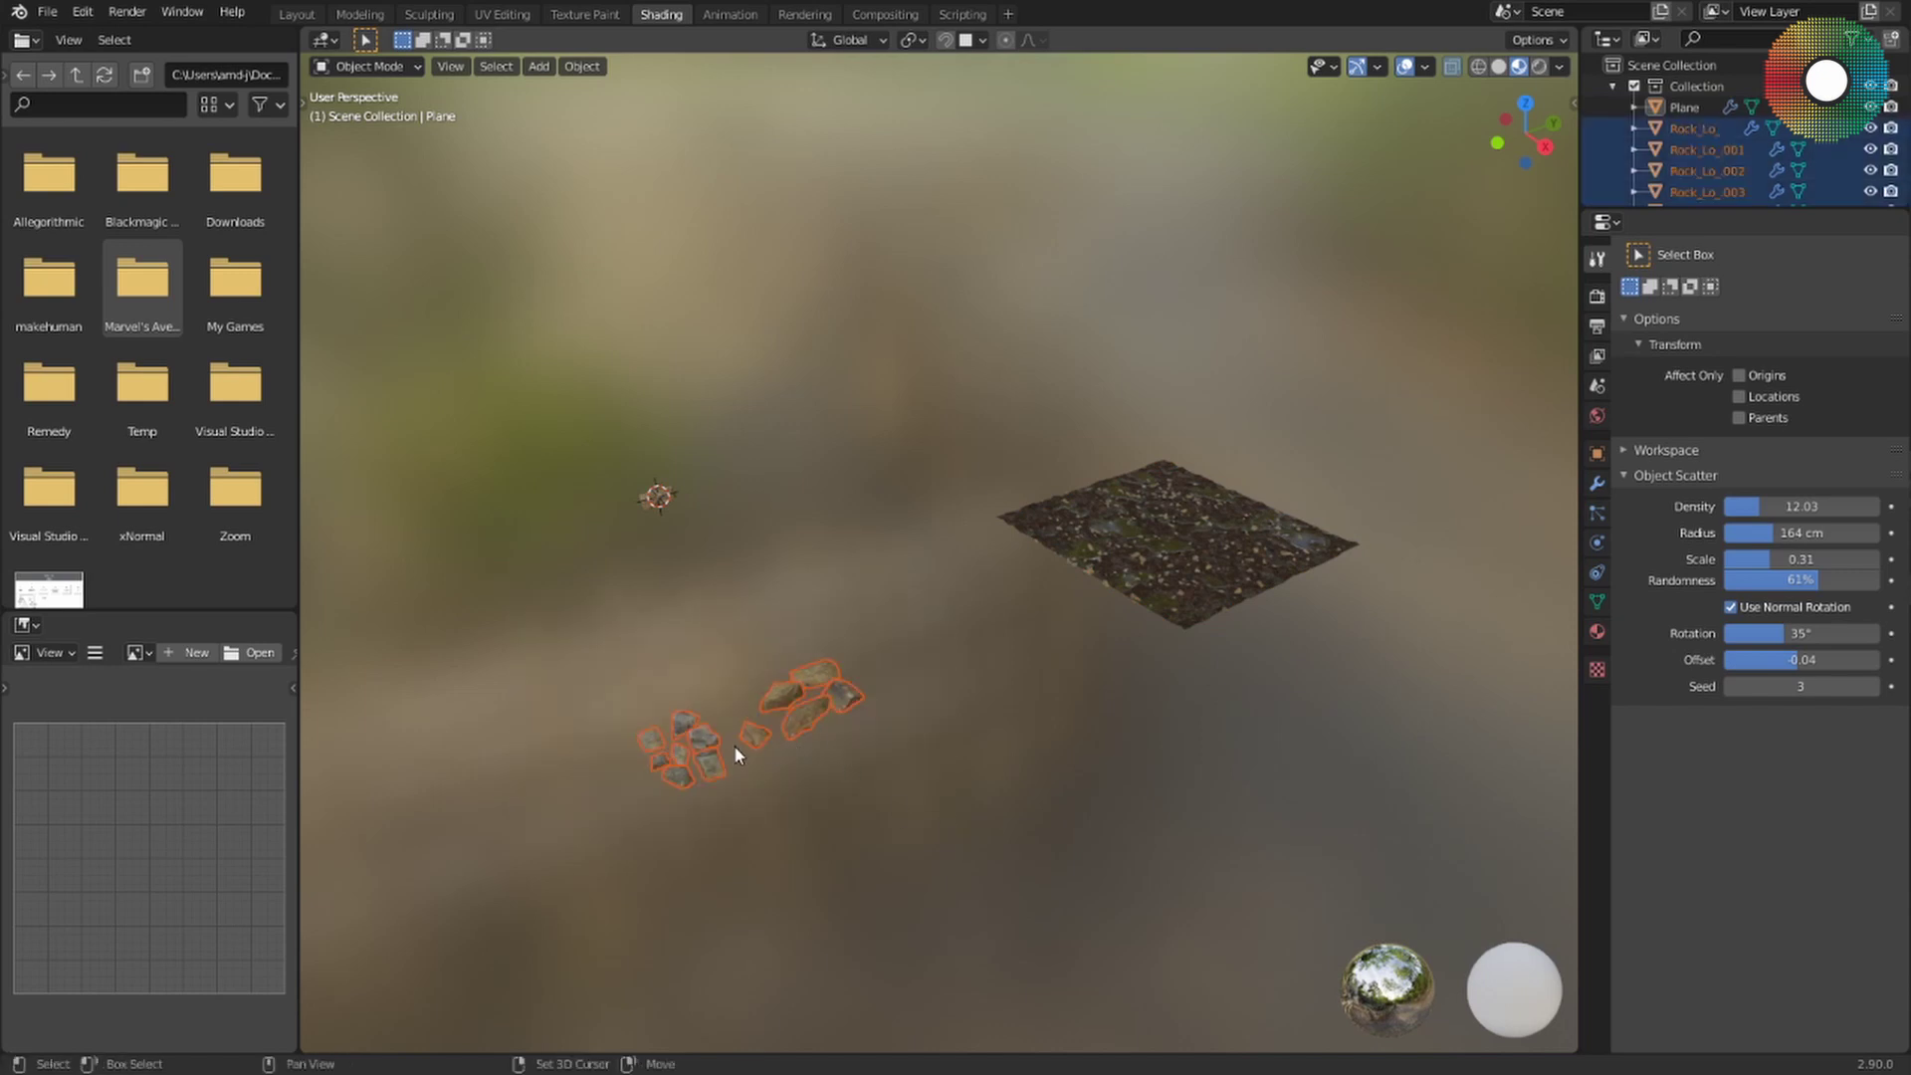
scroll(779, 596, up, 8)
key(shift+b)
drag(796, 551, 866, 611)
scroll(882, 617, down, 6)
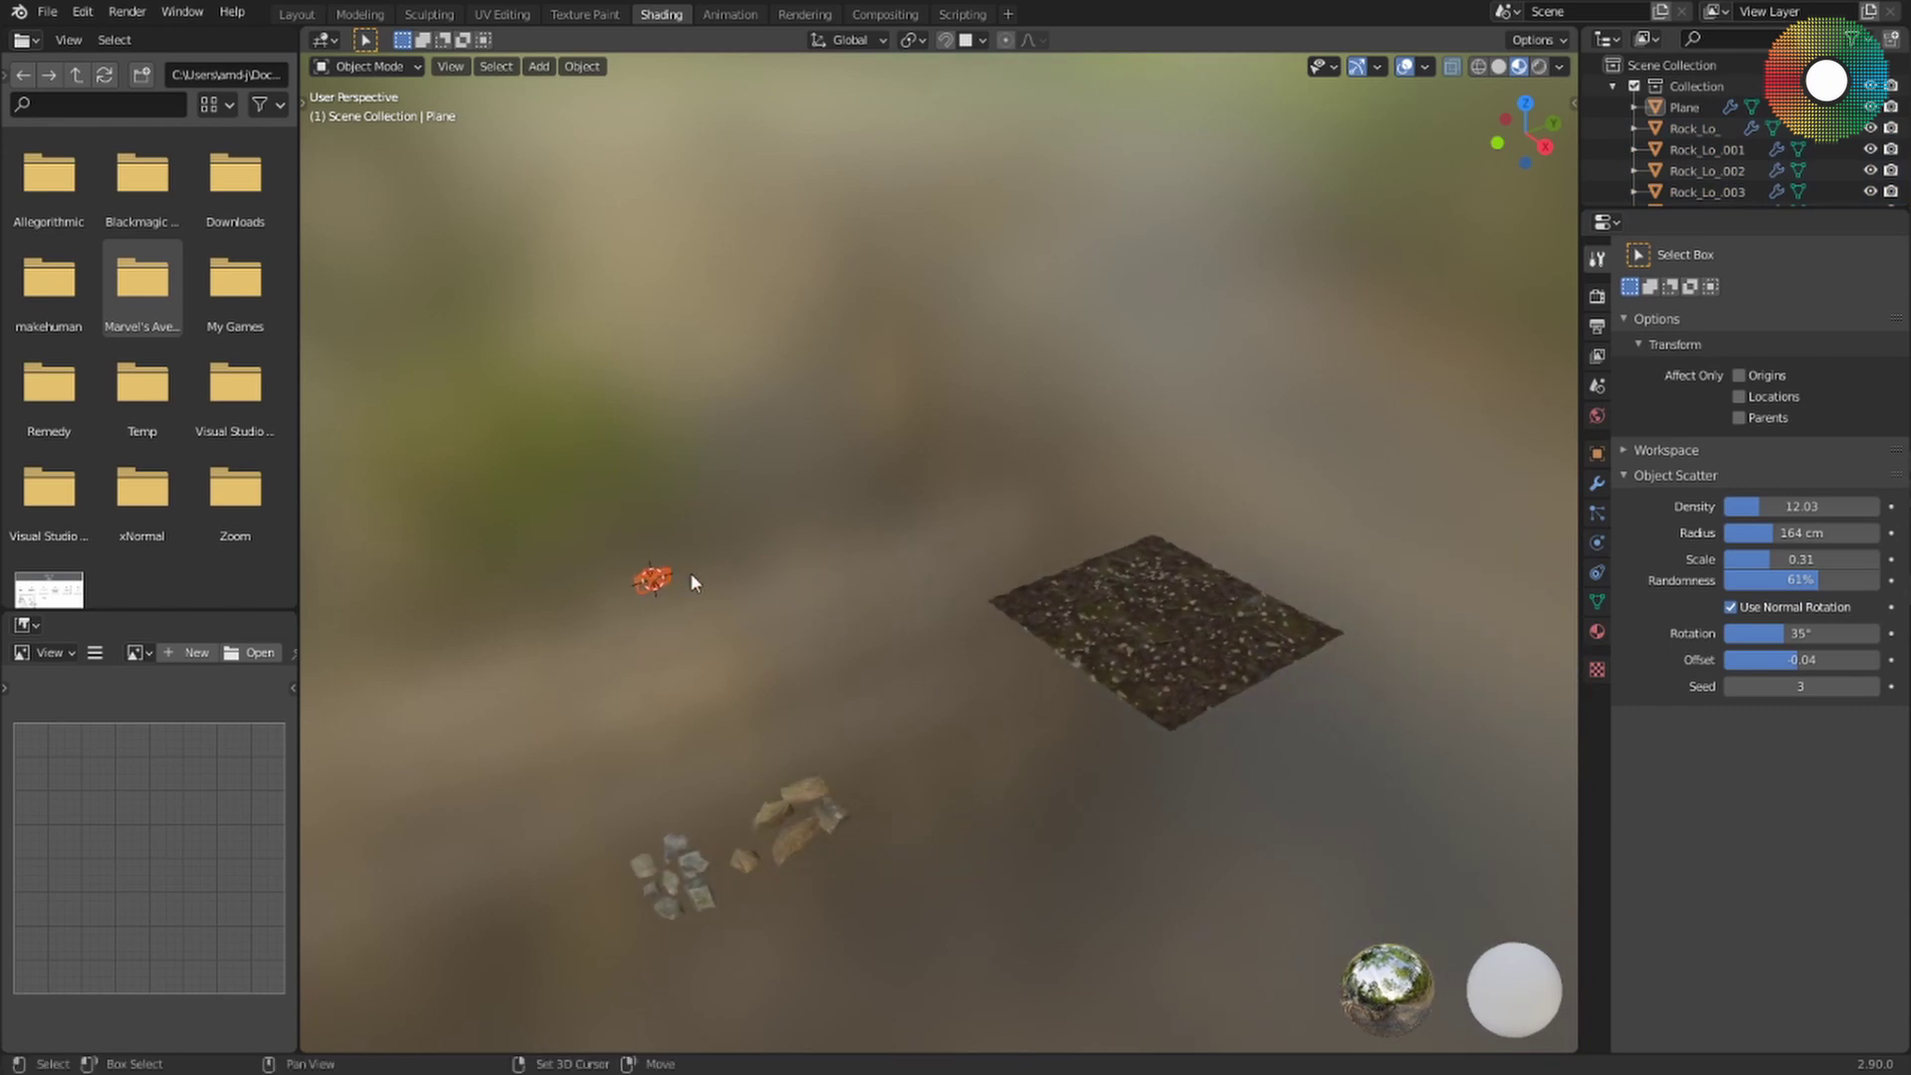
Zoom back in on the rock-covered ground plane.
scroll(1169, 647, up, 8)
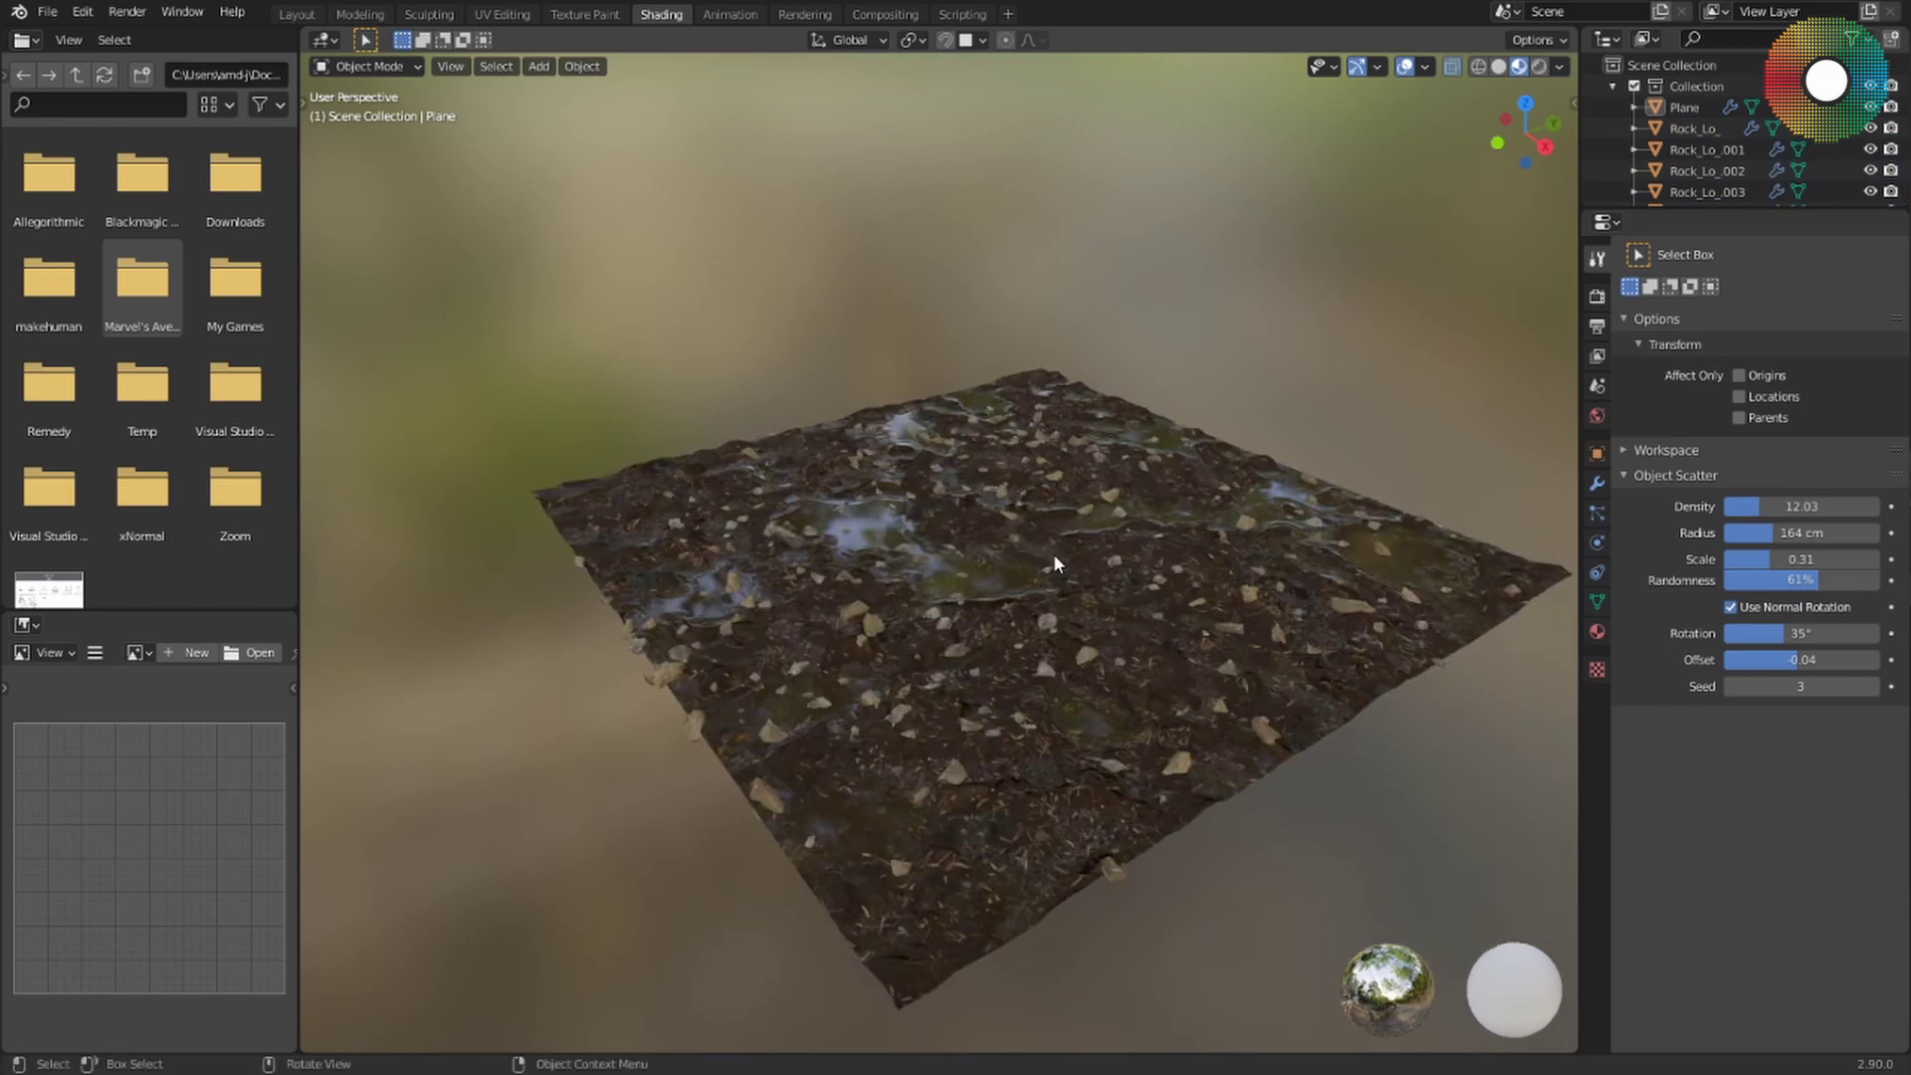
scroll(1066, 627, down, 5)
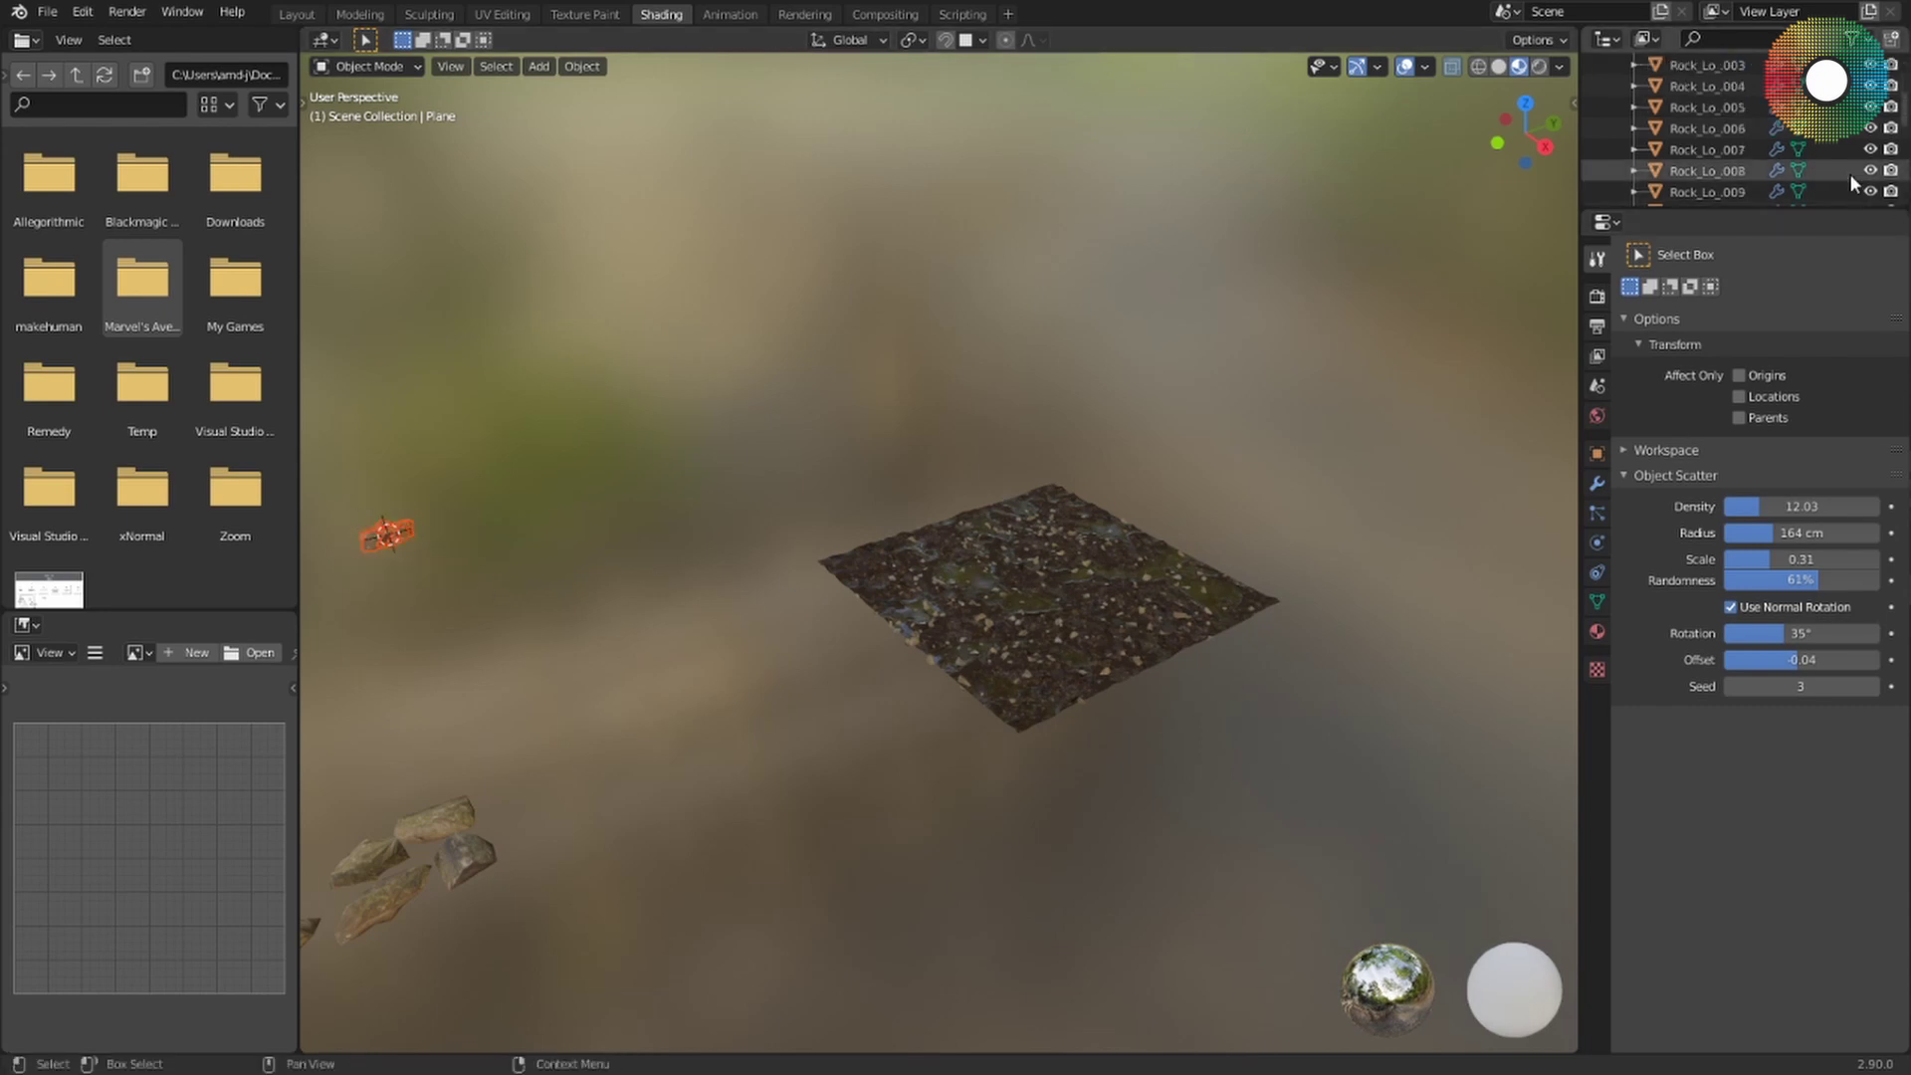
scroll(1854, 187, down, 2)
middle_drag(1378, 329, 1211, 567)
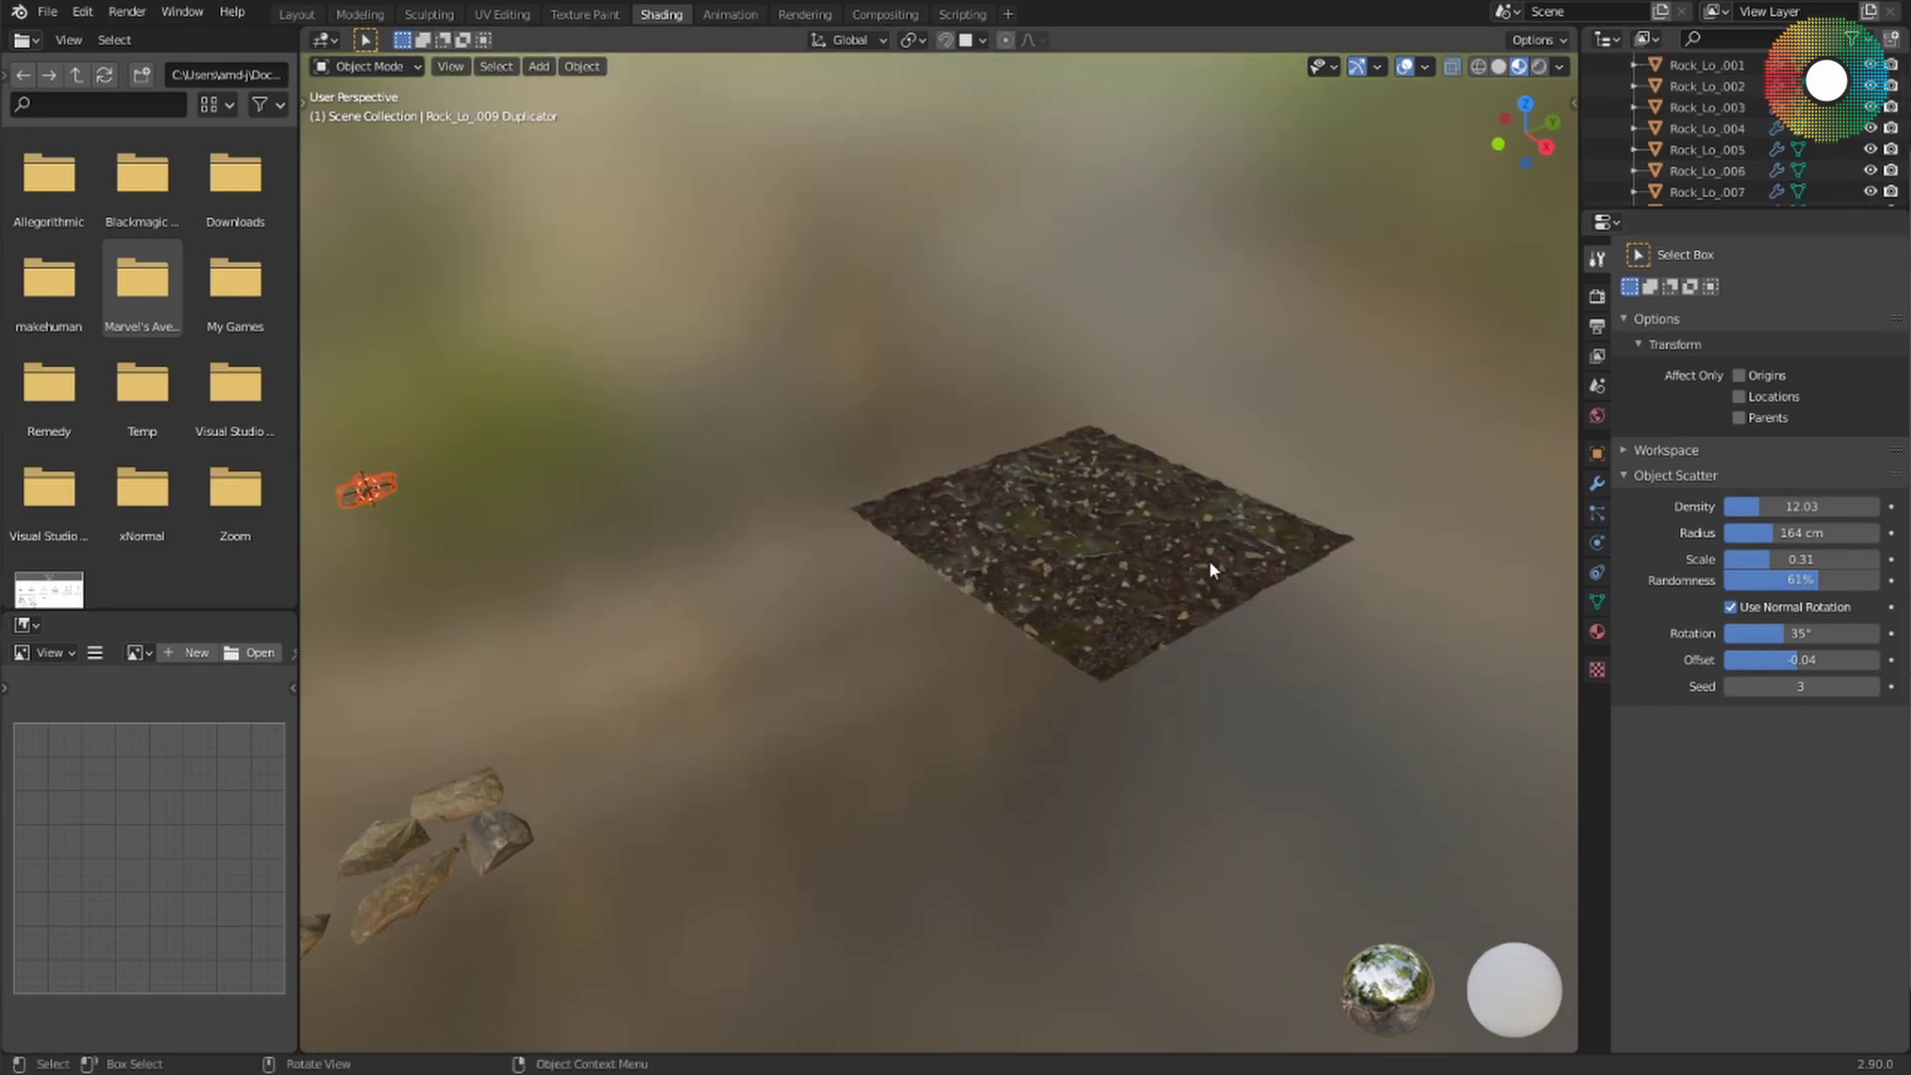
scroll(1151, 559, up, 10)
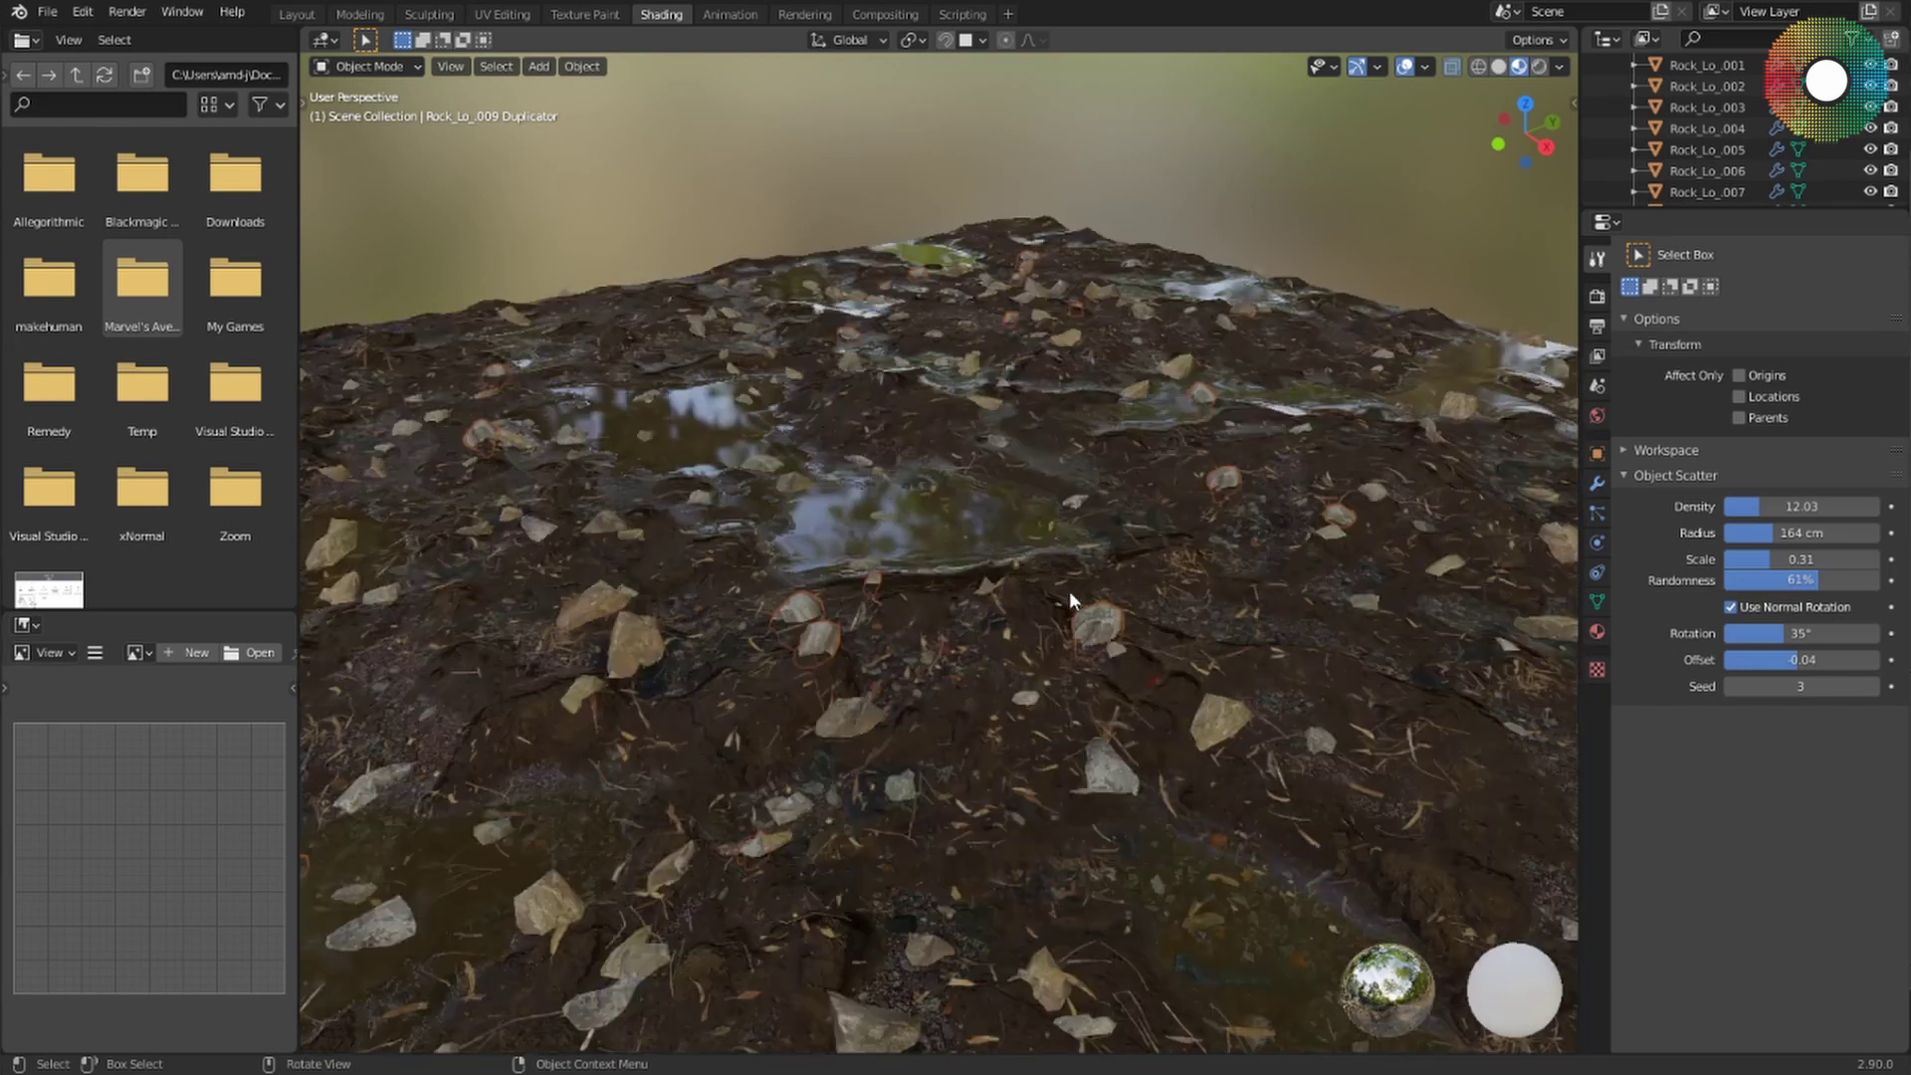
Bring up the Object > Apply submenu showing Make Instances Real.
scroll(1069, 589, up, 10)
middle_drag(1146, 612, 1151, 589)
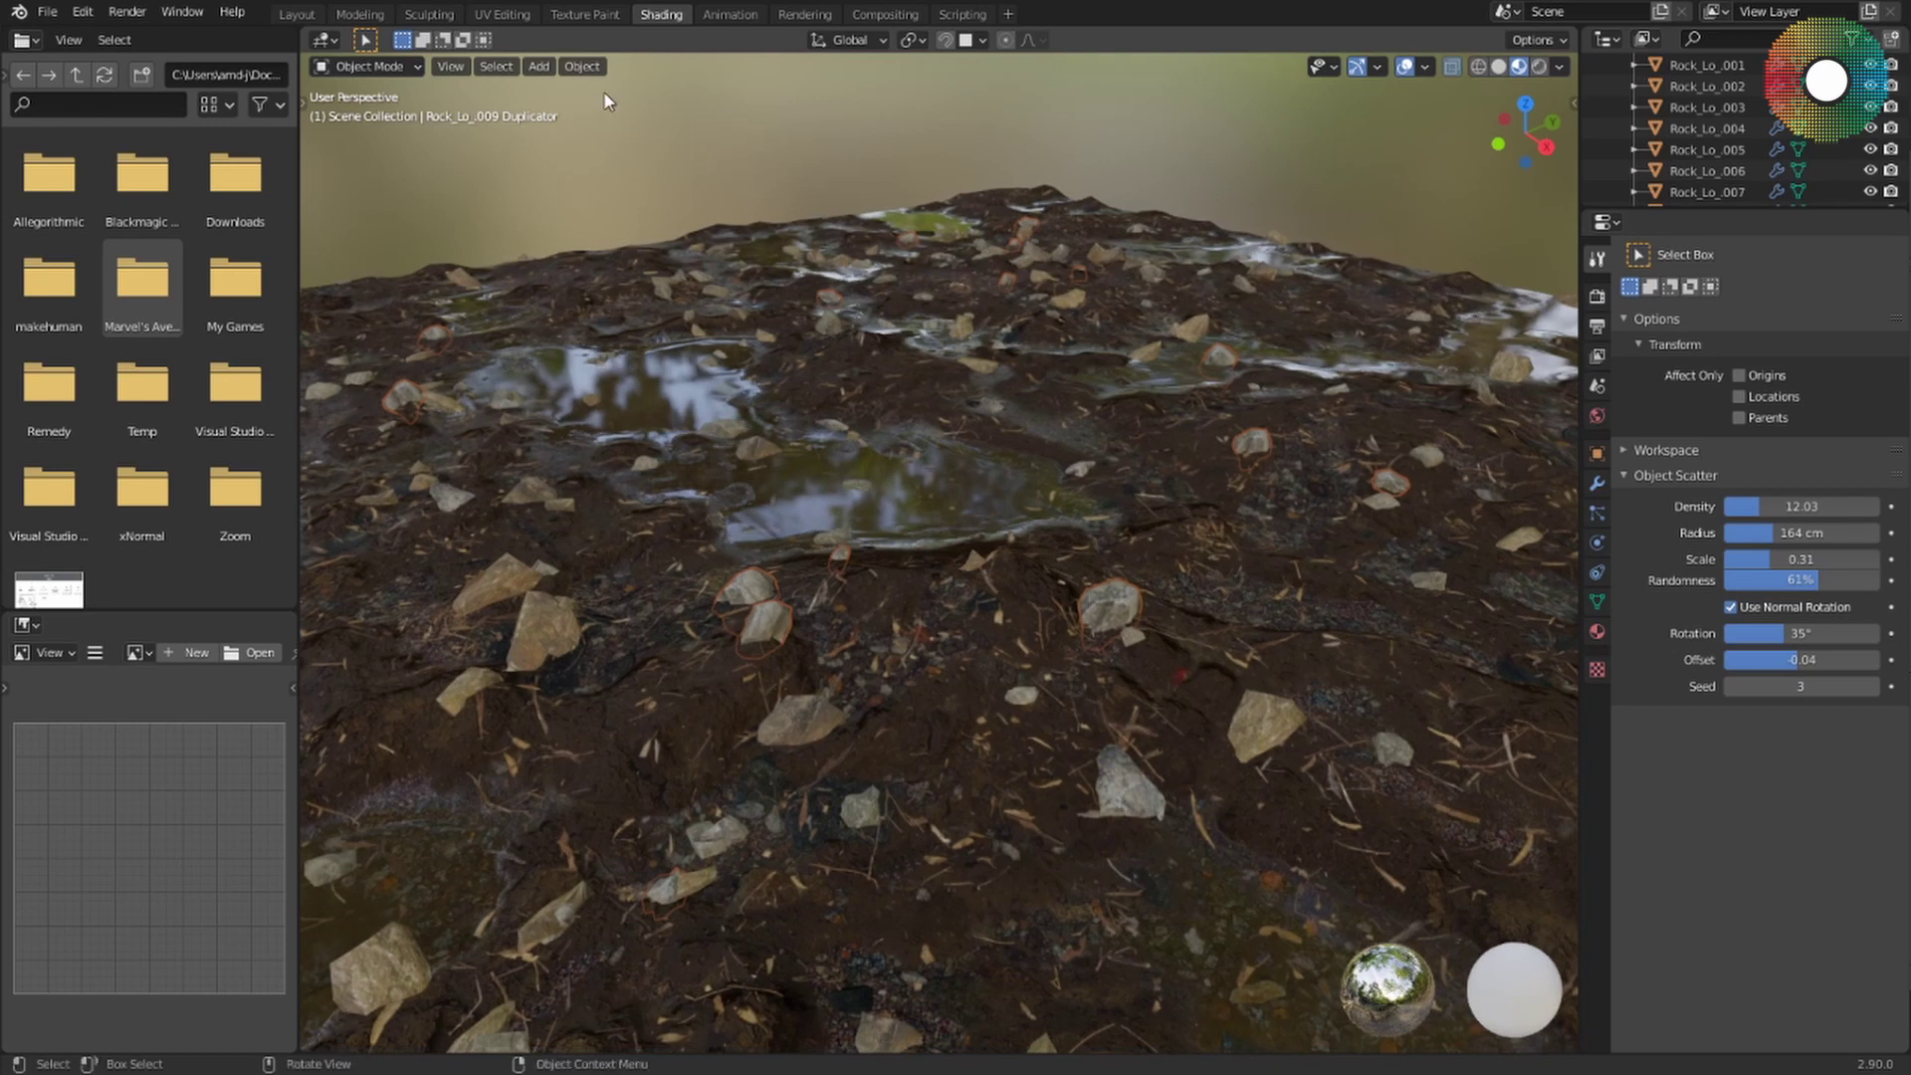
click(586, 67)
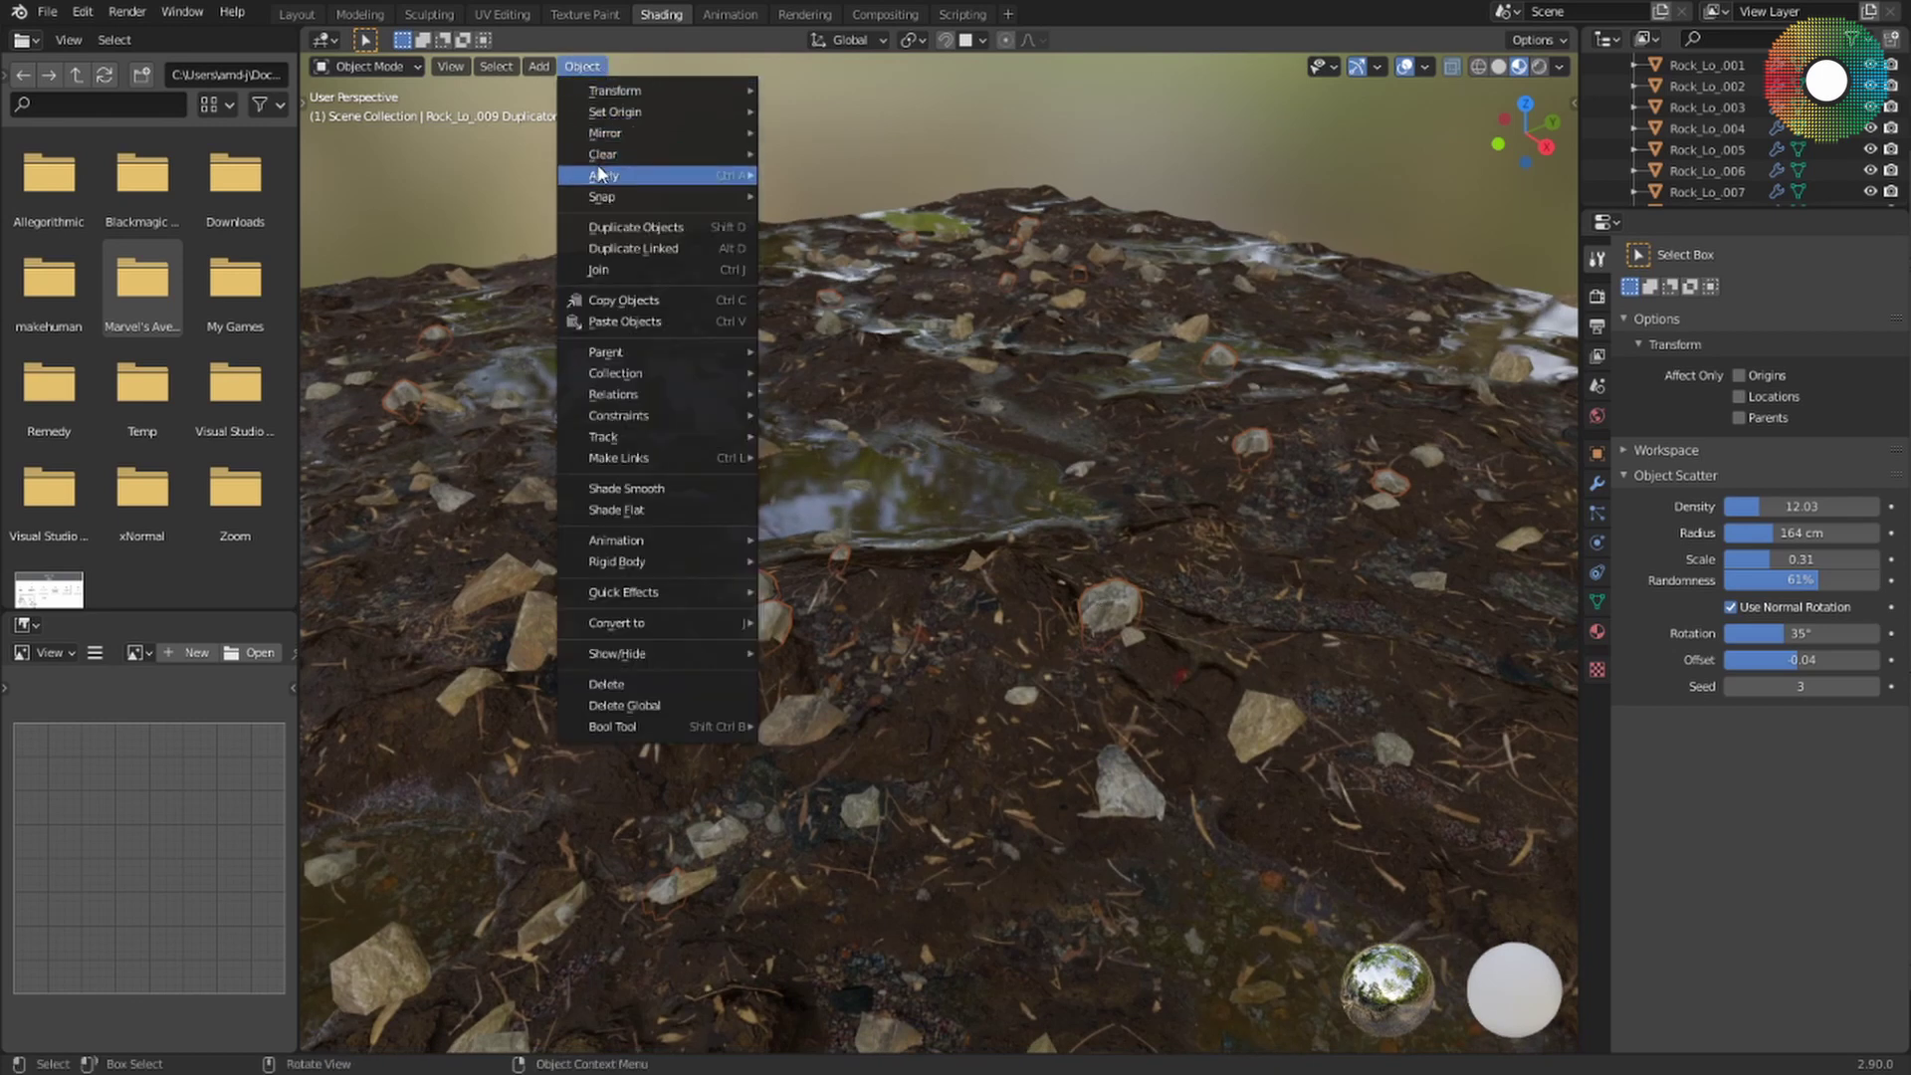
mouse_move(694, 177)
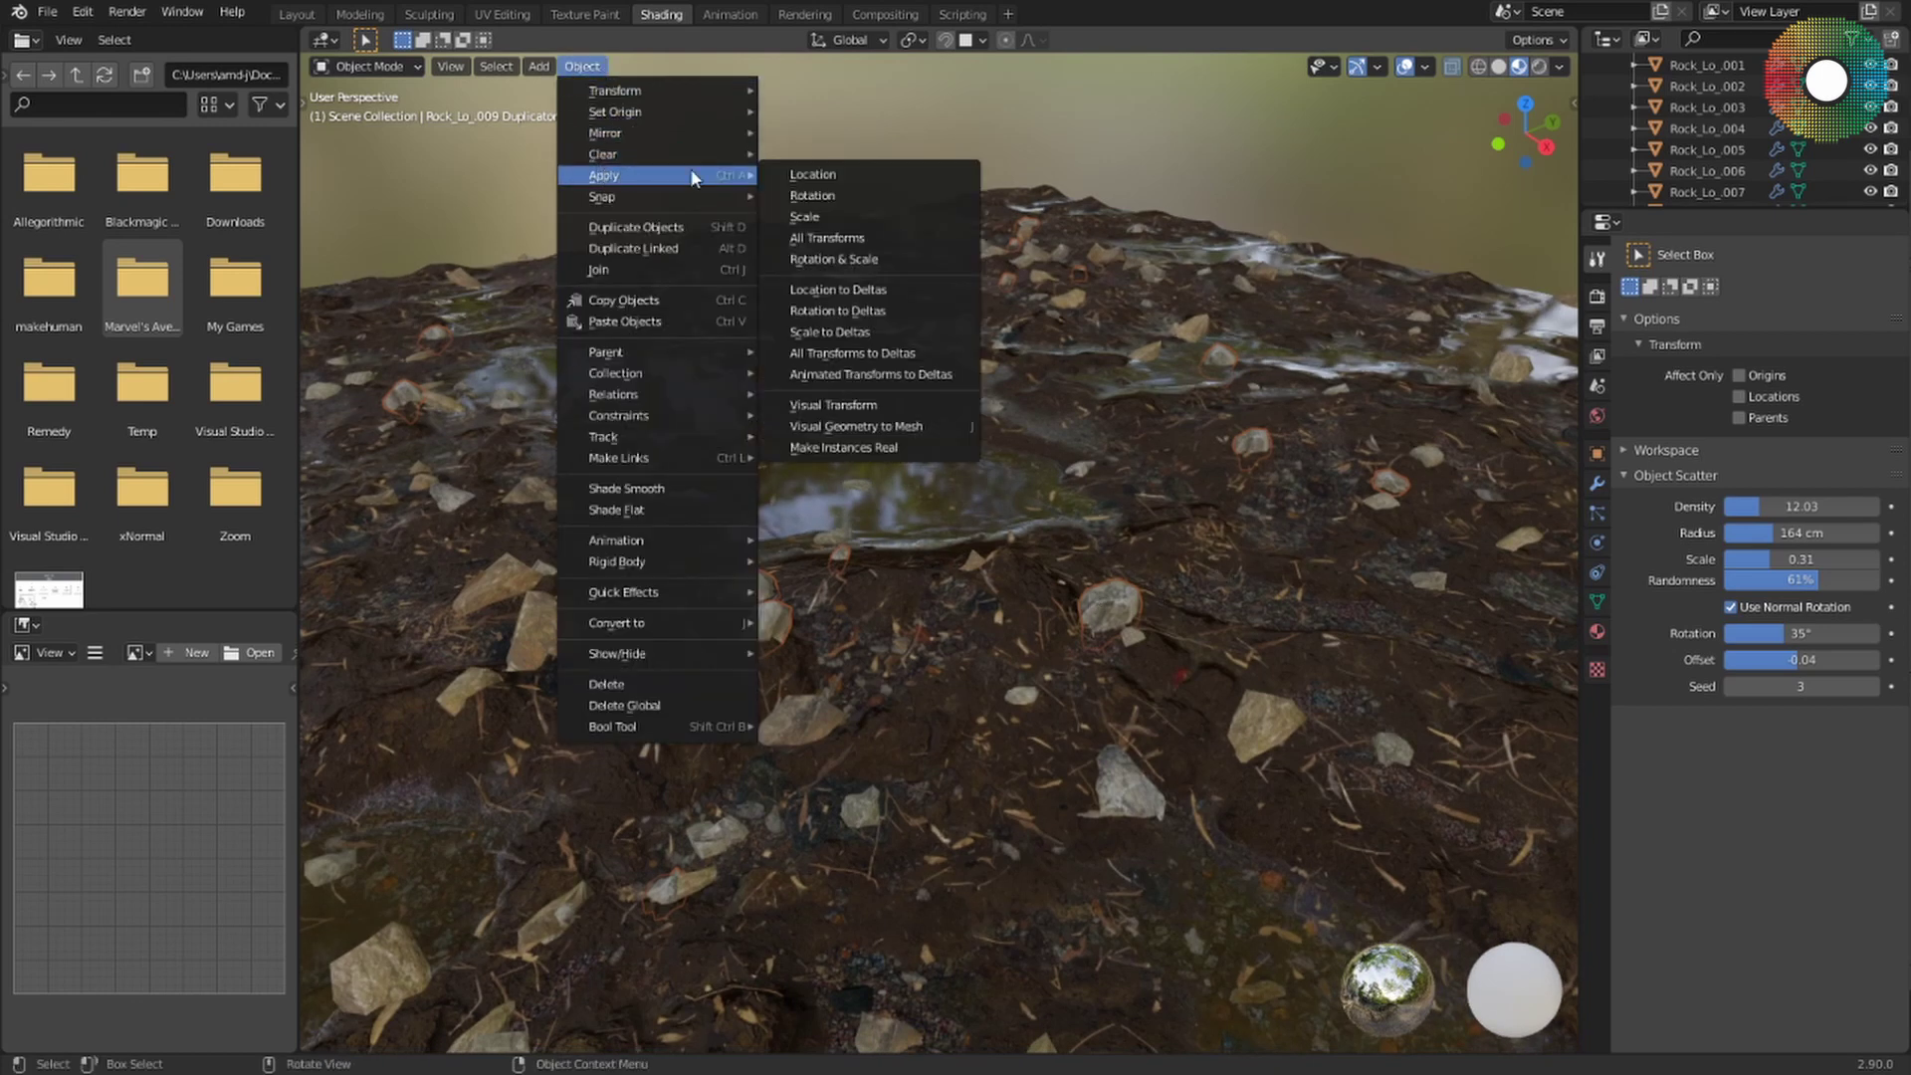
Make the rock instances real and move Rock_Lo_009 - copy004 slightly to a new spot.
click(893, 449)
click(1114, 609)
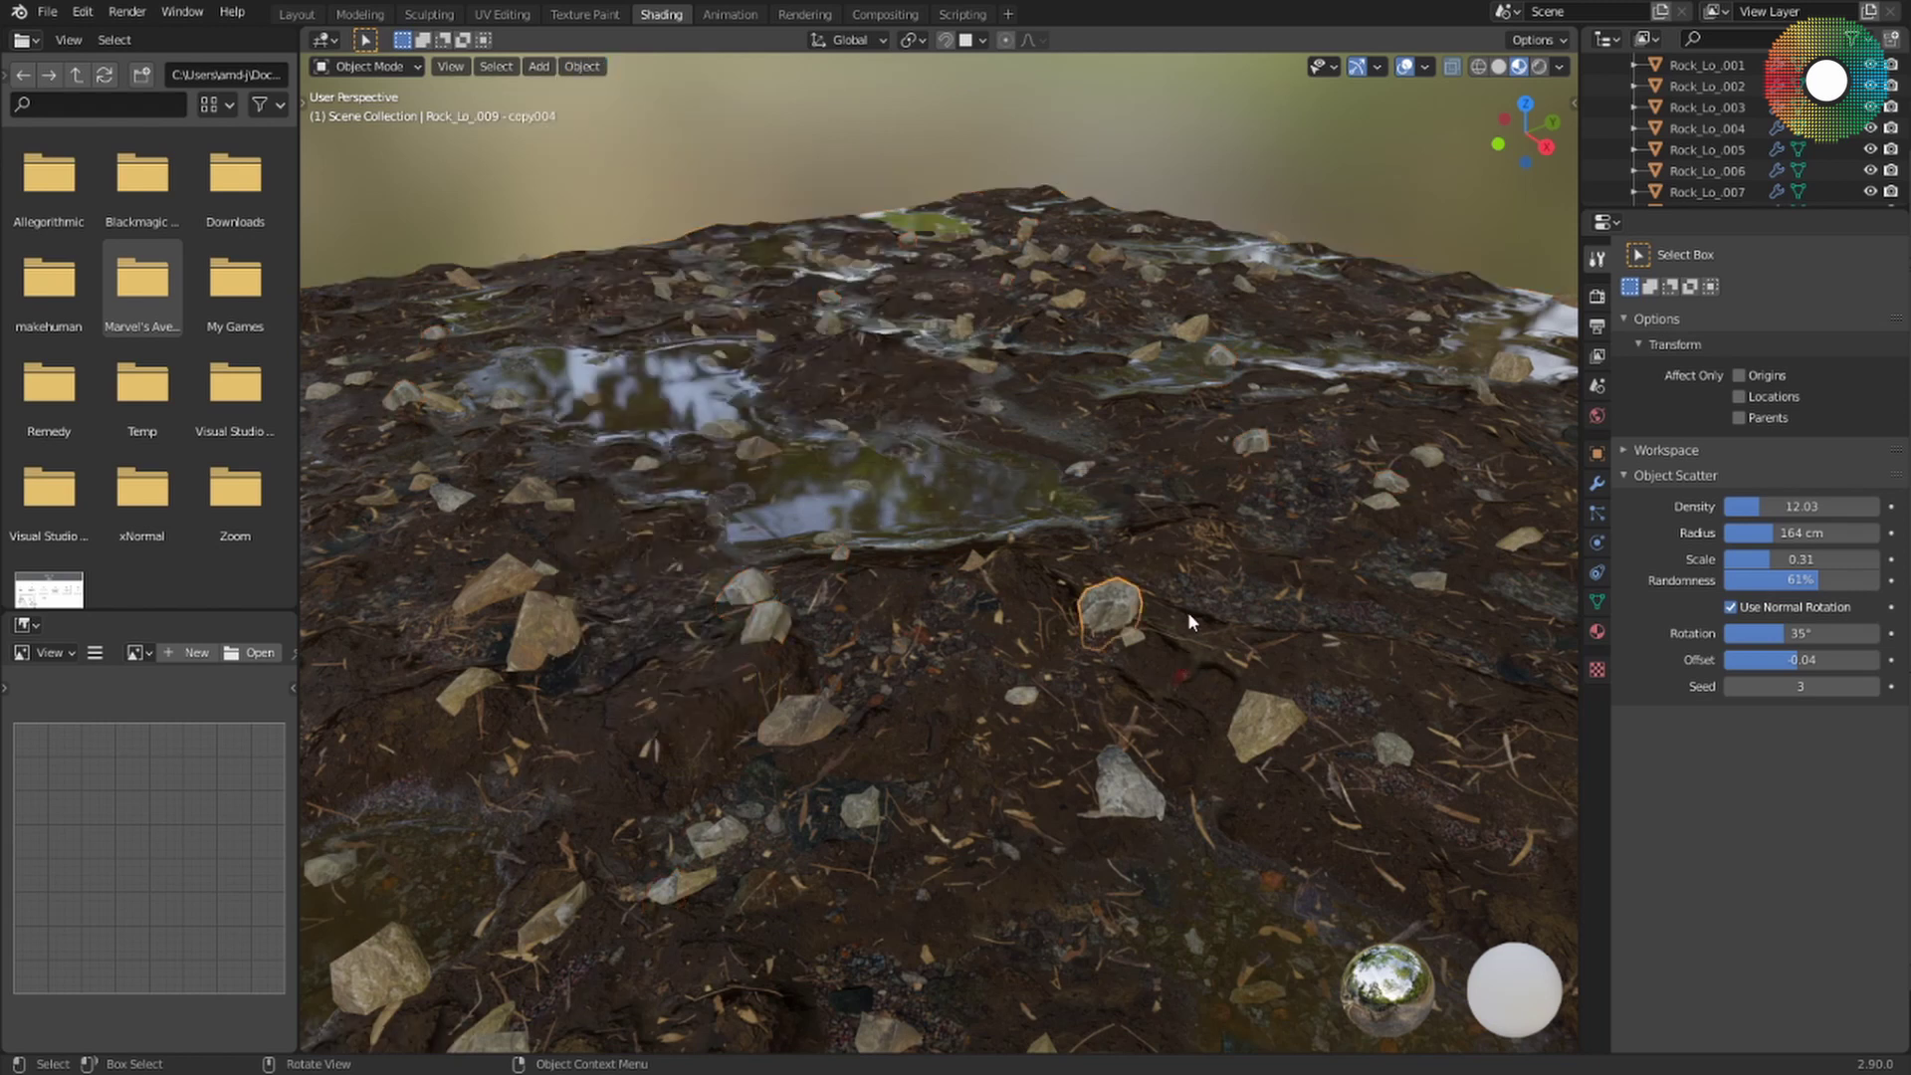
key(g)
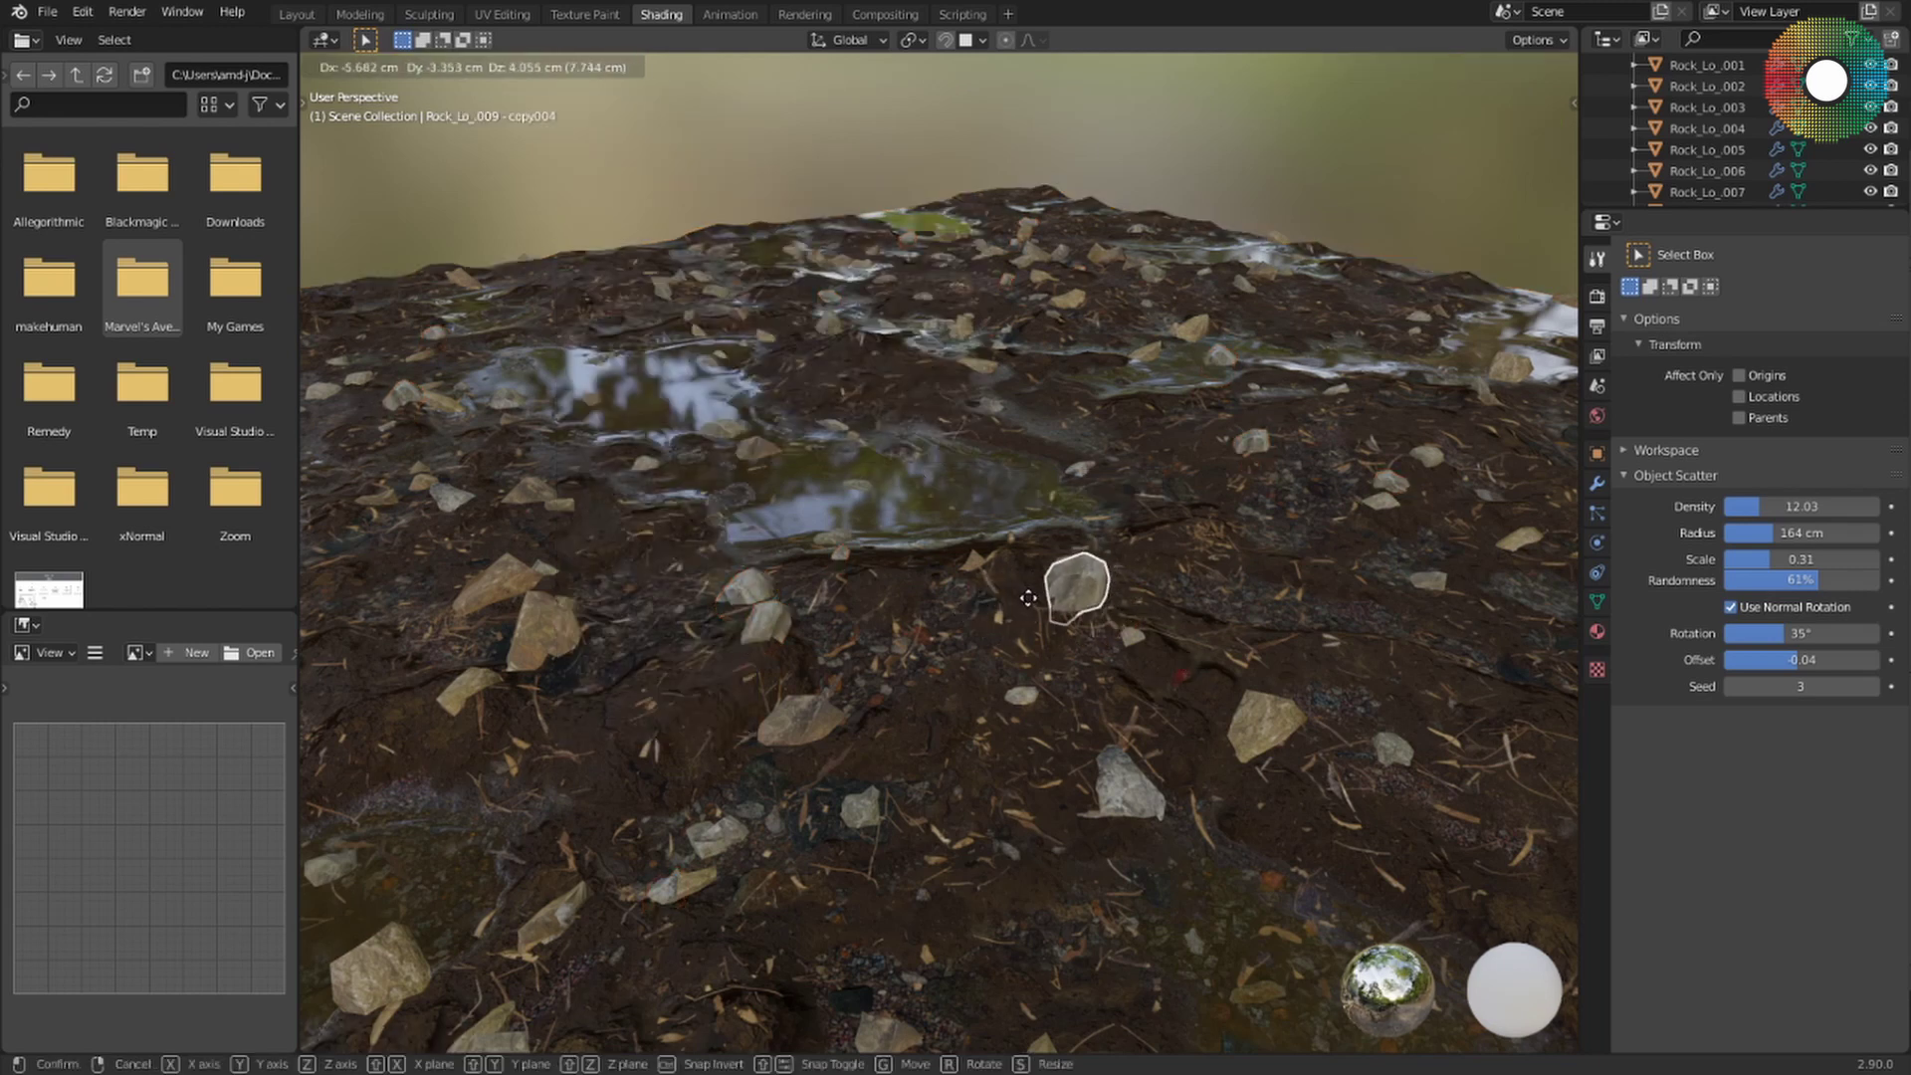
click(1095, 607)
middle_drag(1101, 608, 1095, 578)
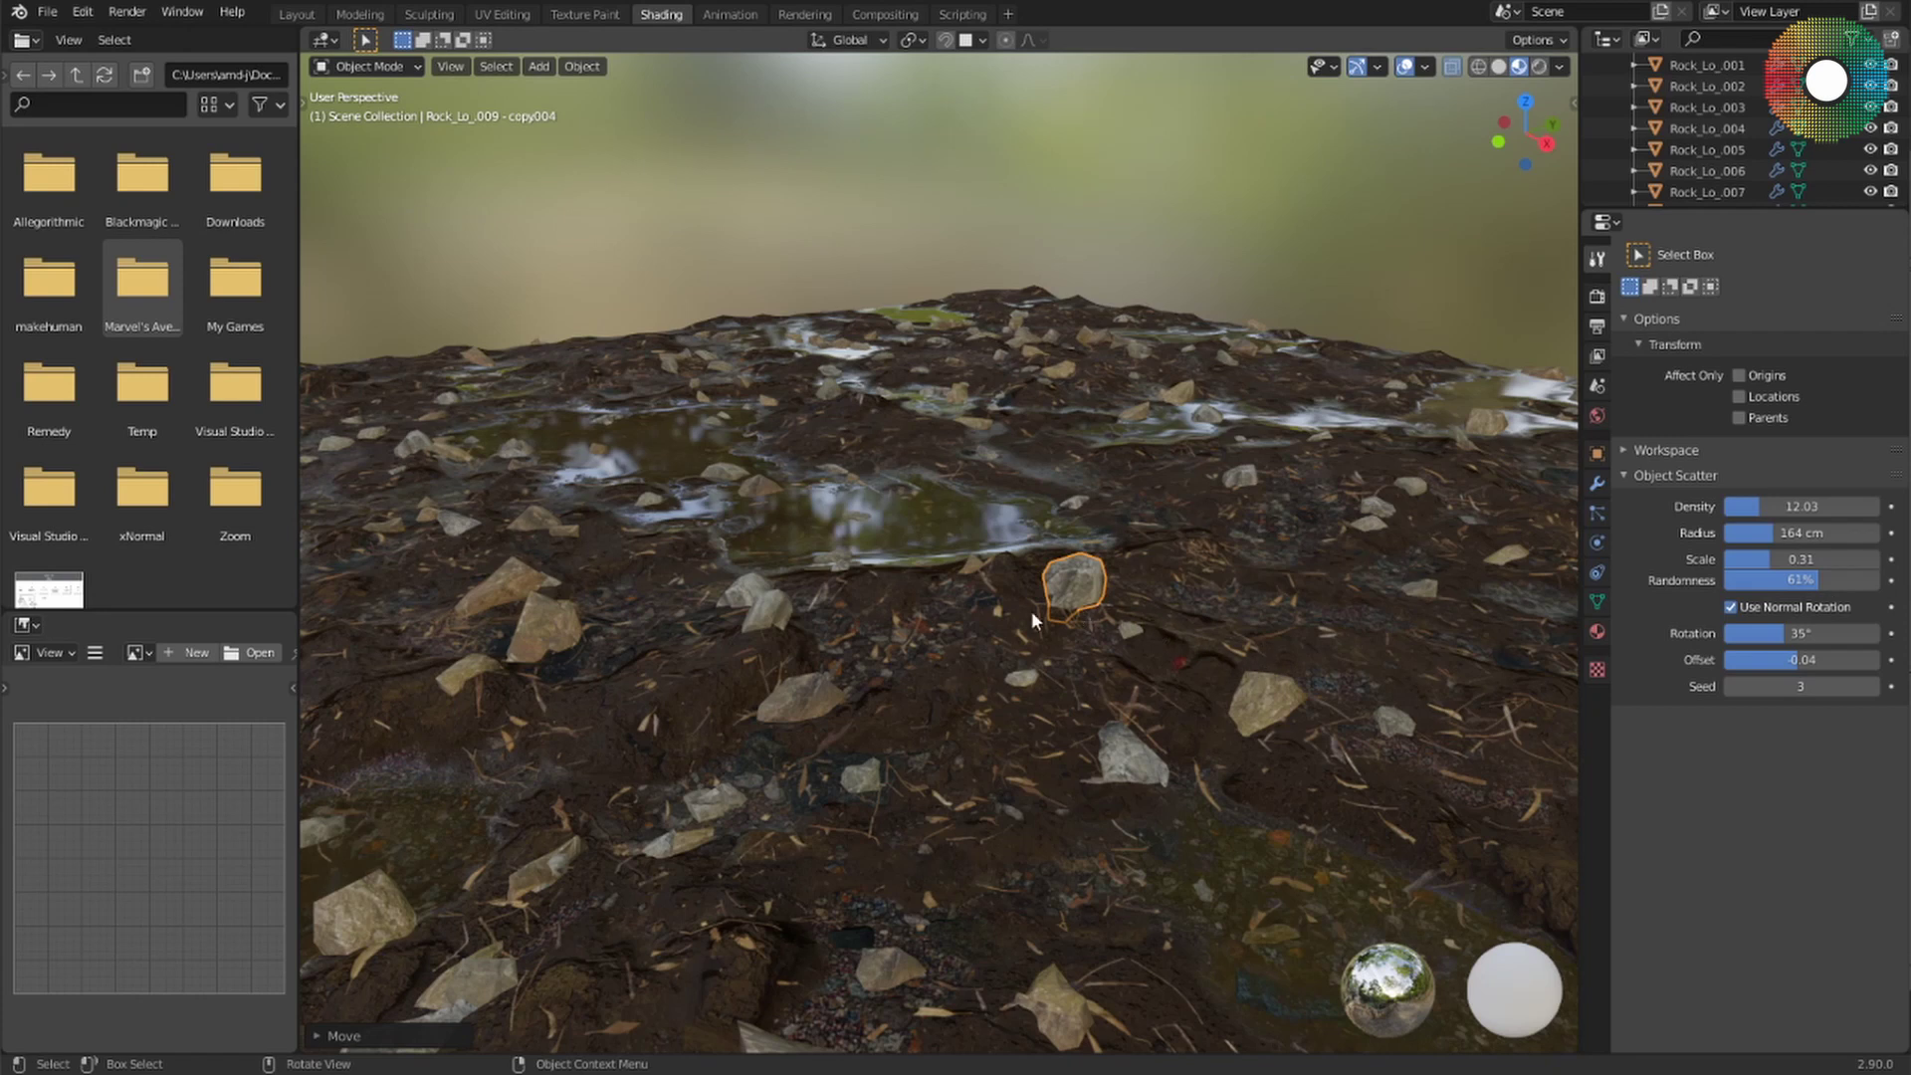
mouse_move(1032, 612)
middle_down()
mouse_move(1107, 624)
mouse_move(1016, 601)
middle_up()
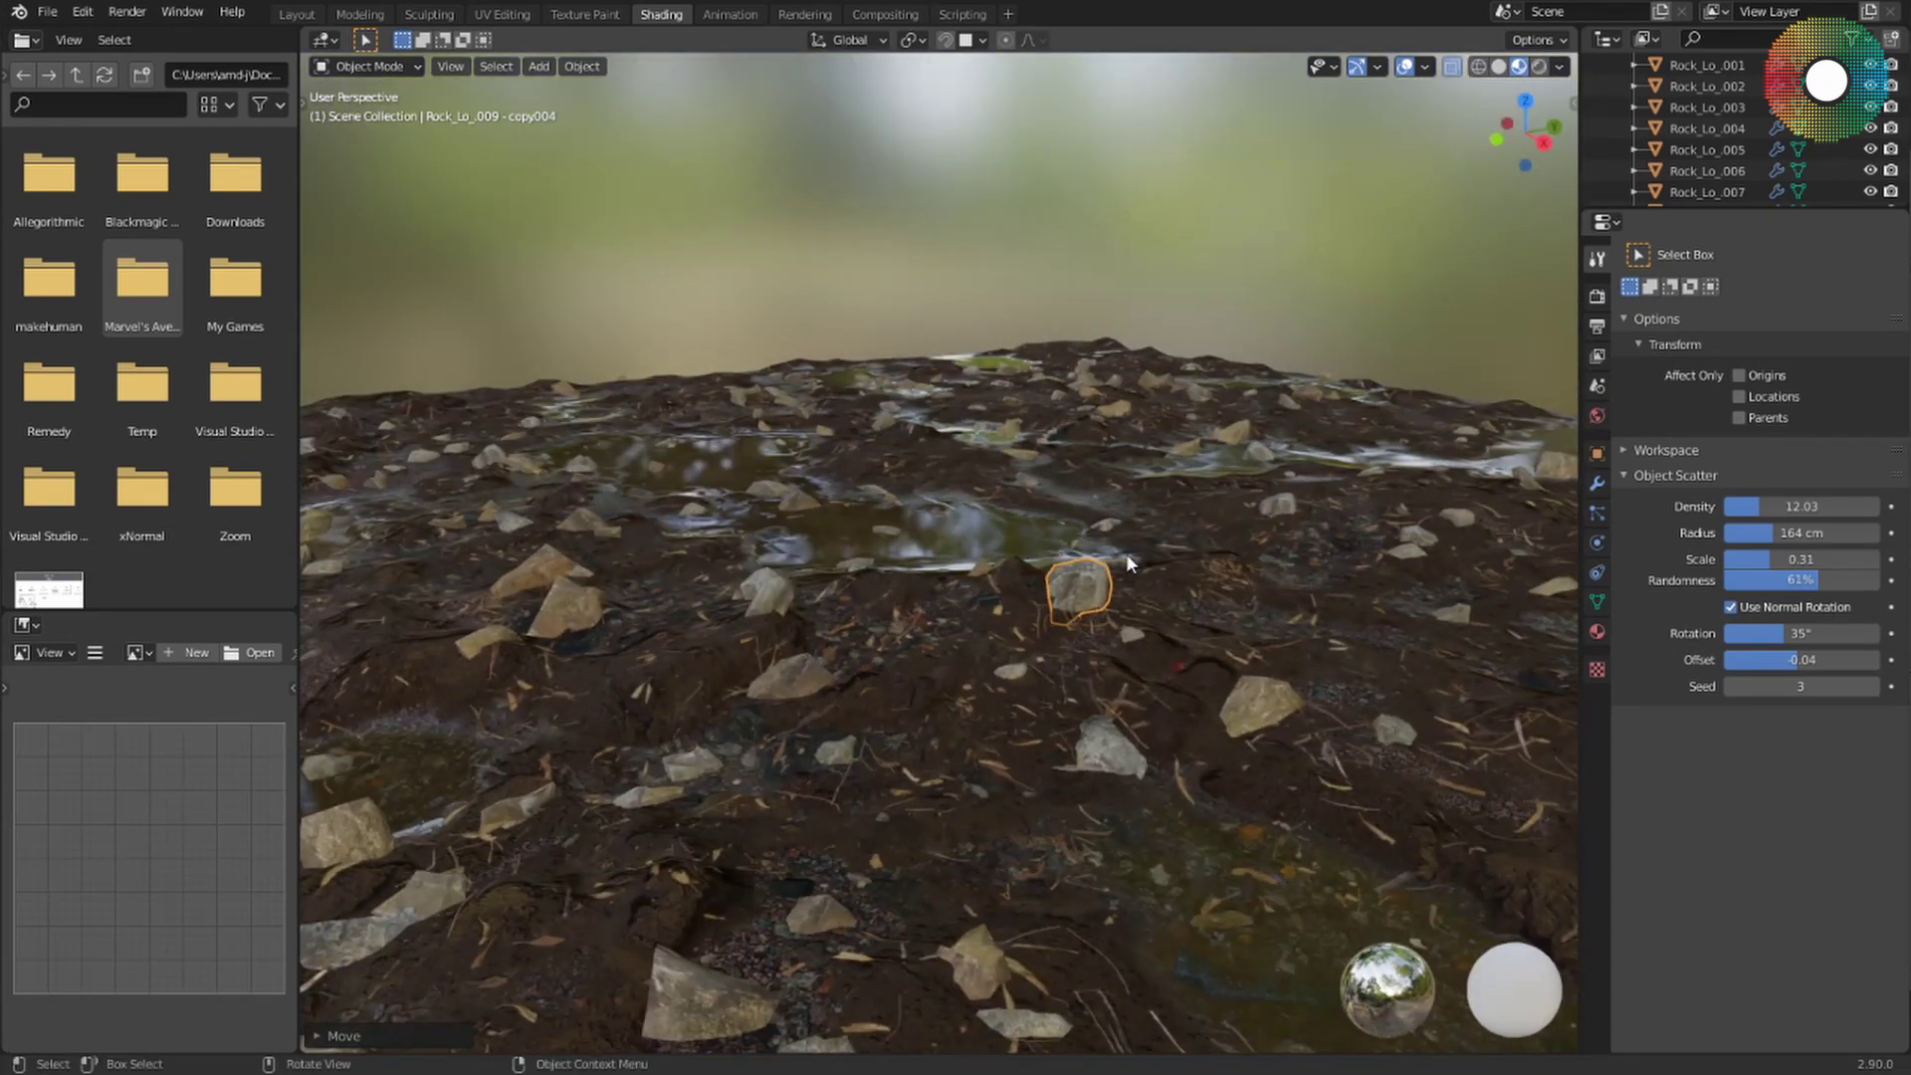